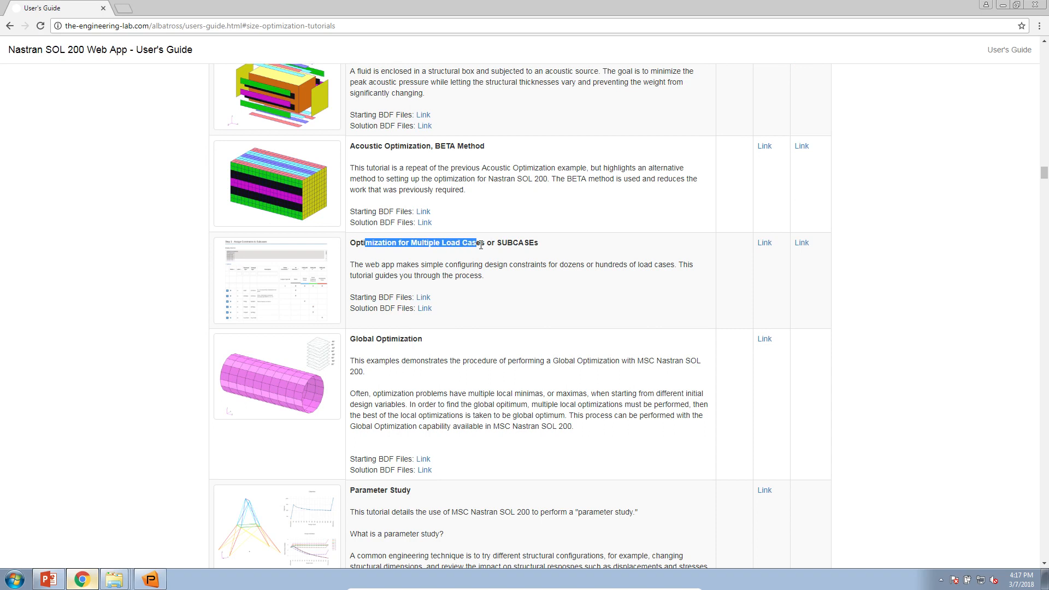
Reposition the downloaded starting-files zip on the desktop, check the Downloads folder and minimize its window.
left_click(496, 296)
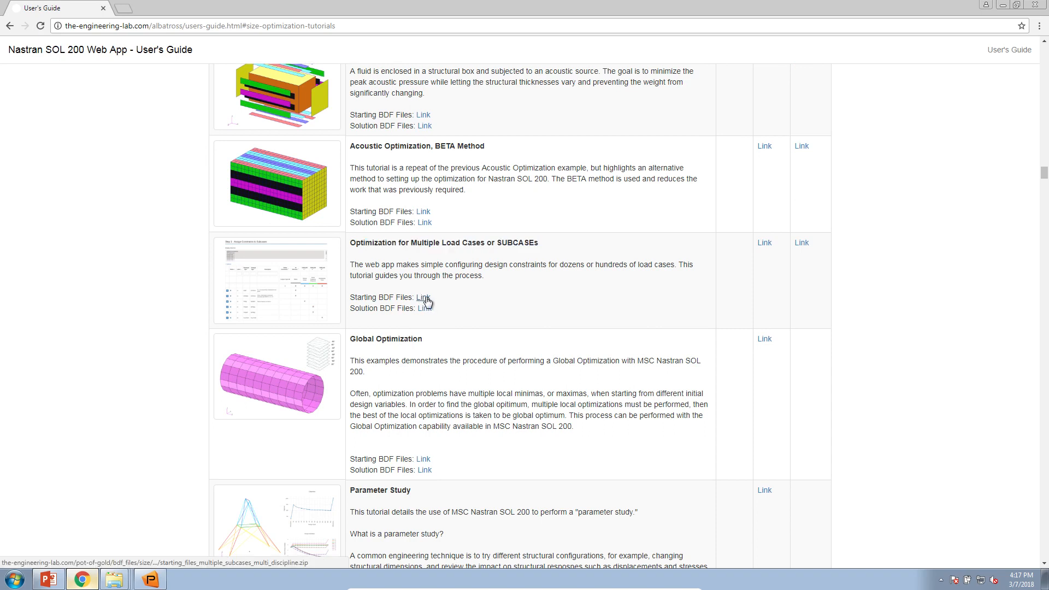
right_click(114, 579)
left_click(91, 582)
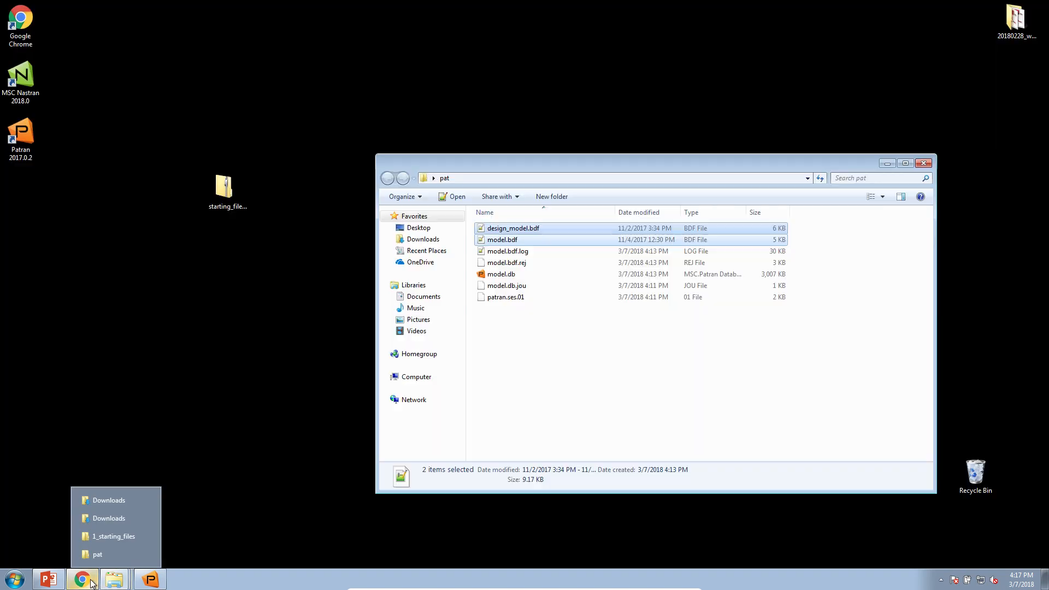
left_click_drag(224, 189, 268, 251)
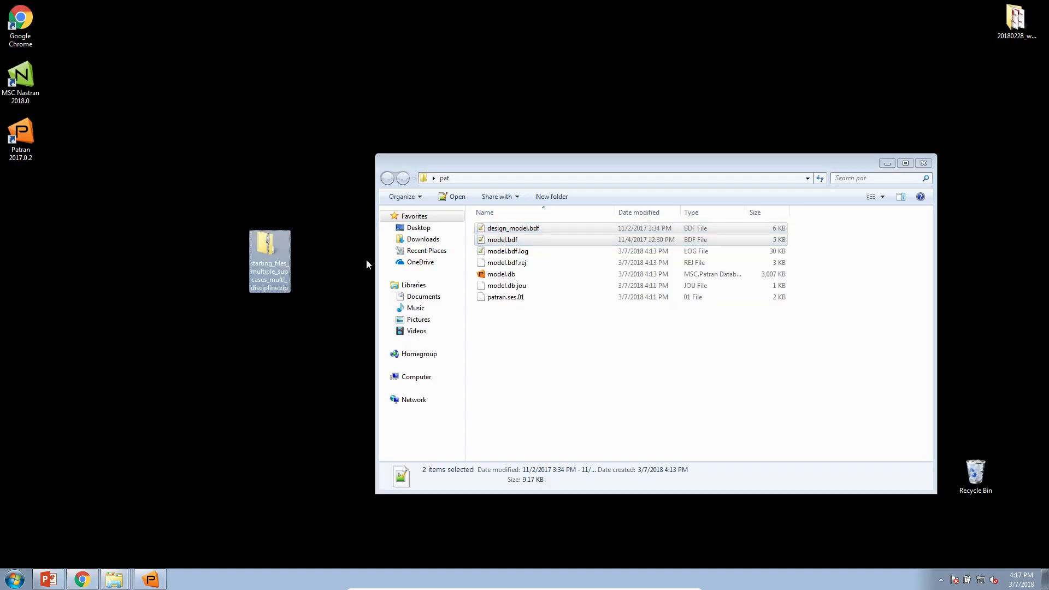
left_click(423, 239)
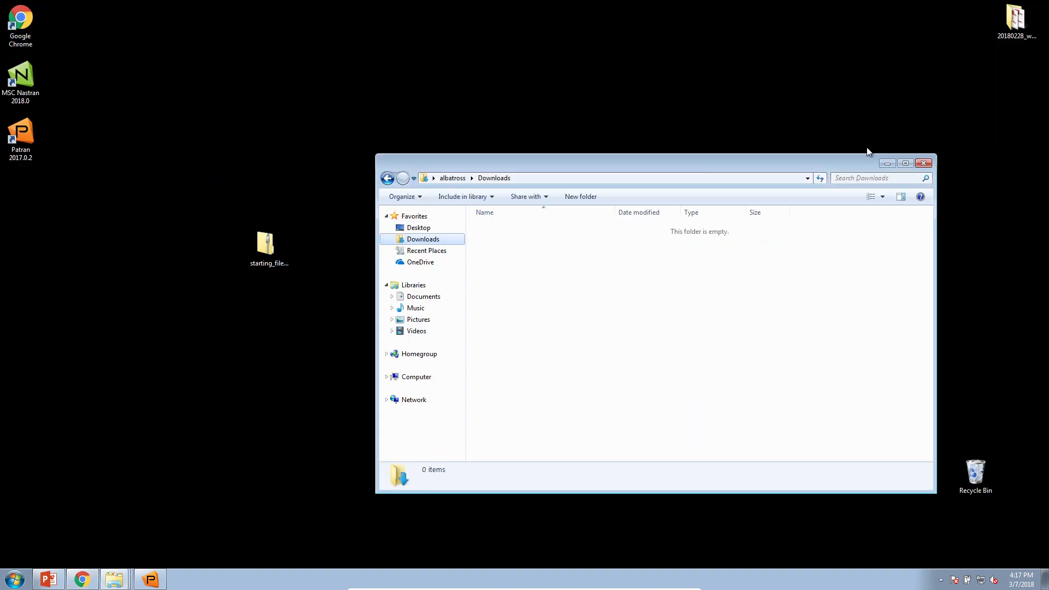
left_click(888, 163)
Extract the starting_files_multiple_subcases_multi_discipline zip to its default folder on the desktop.
left_click(279, 249)
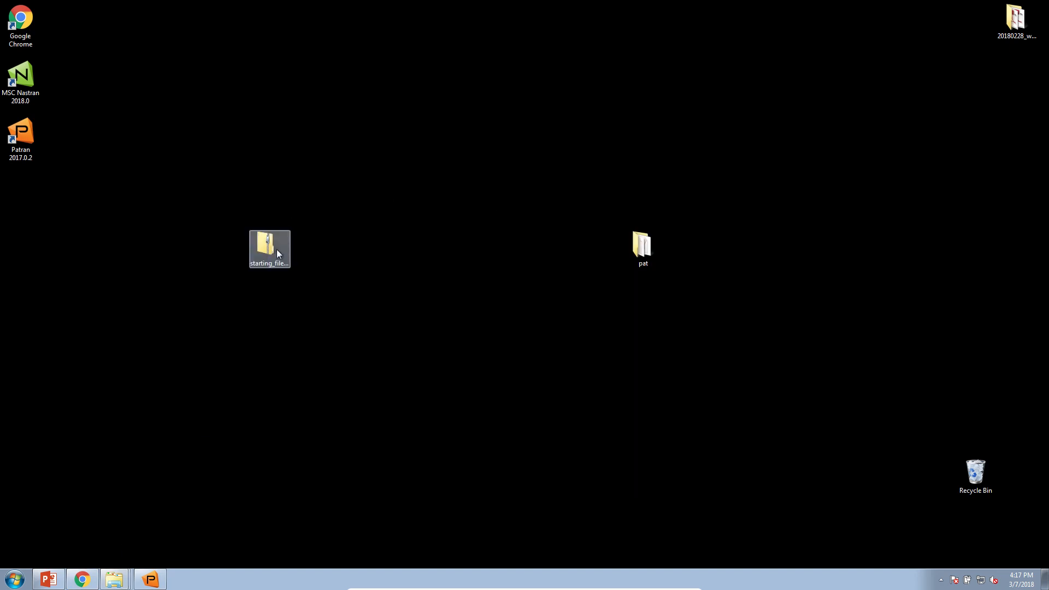
right_click(271, 240)
left_click(309, 260)
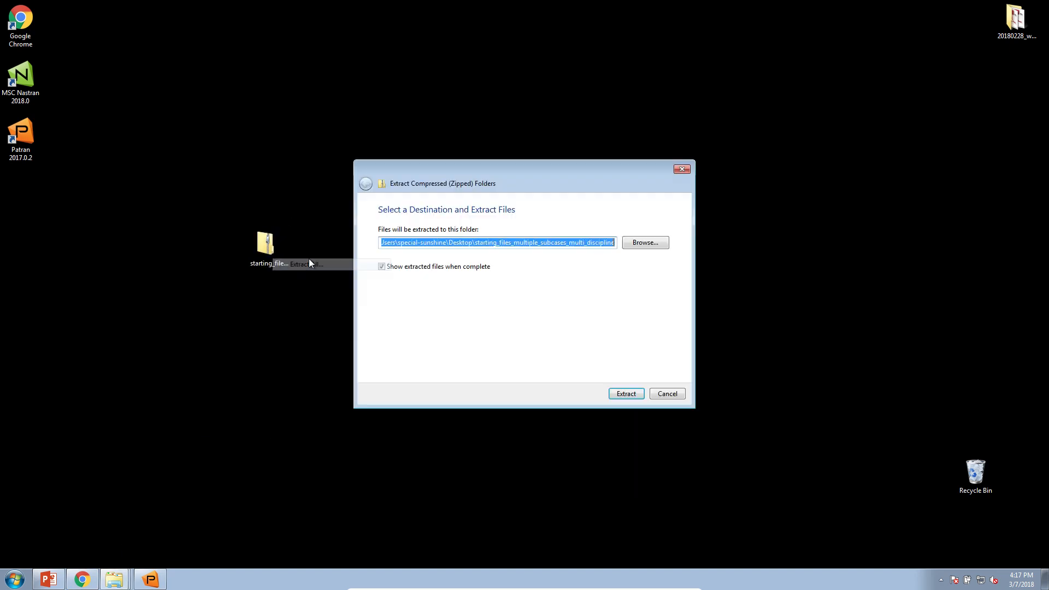
left_click(627, 393)
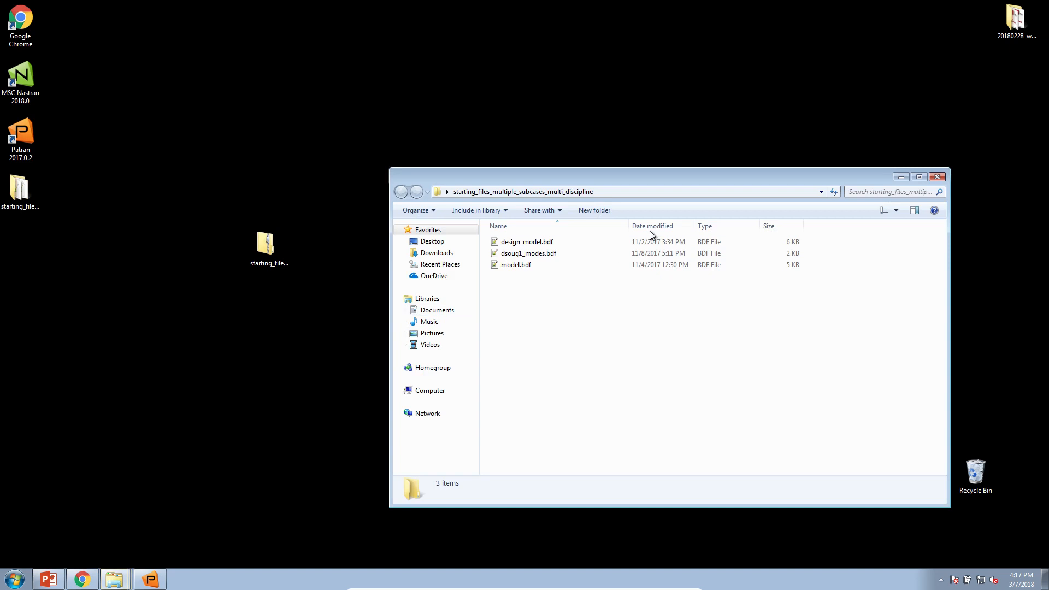
Move dsoug1_modes.bdf out of the extracted folder onto the empty desktop area.
left_click_drag(643, 184, 288, 205)
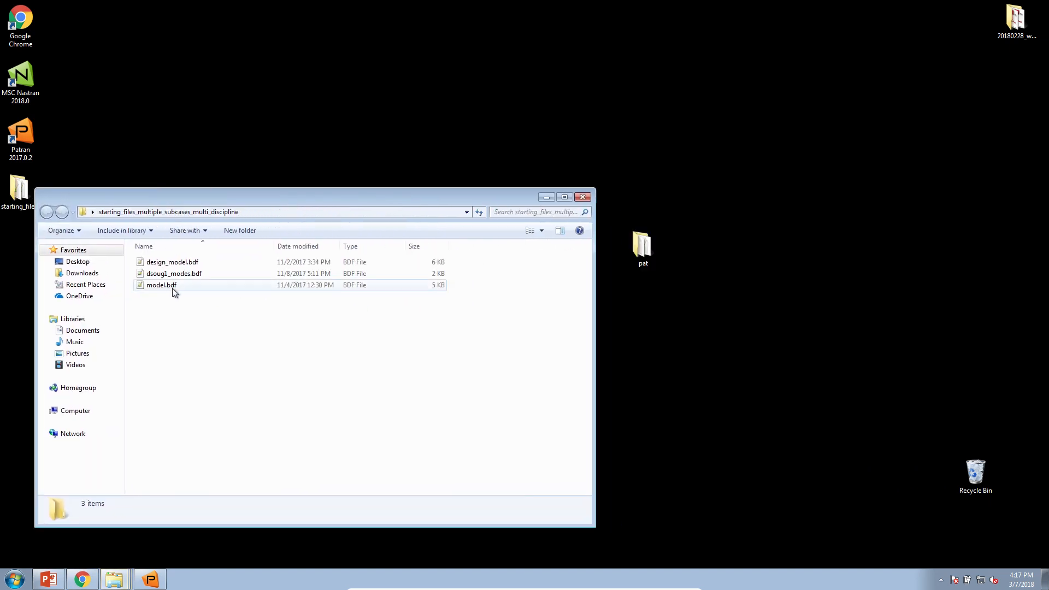
left_click_drag(194, 198, 166, 201)
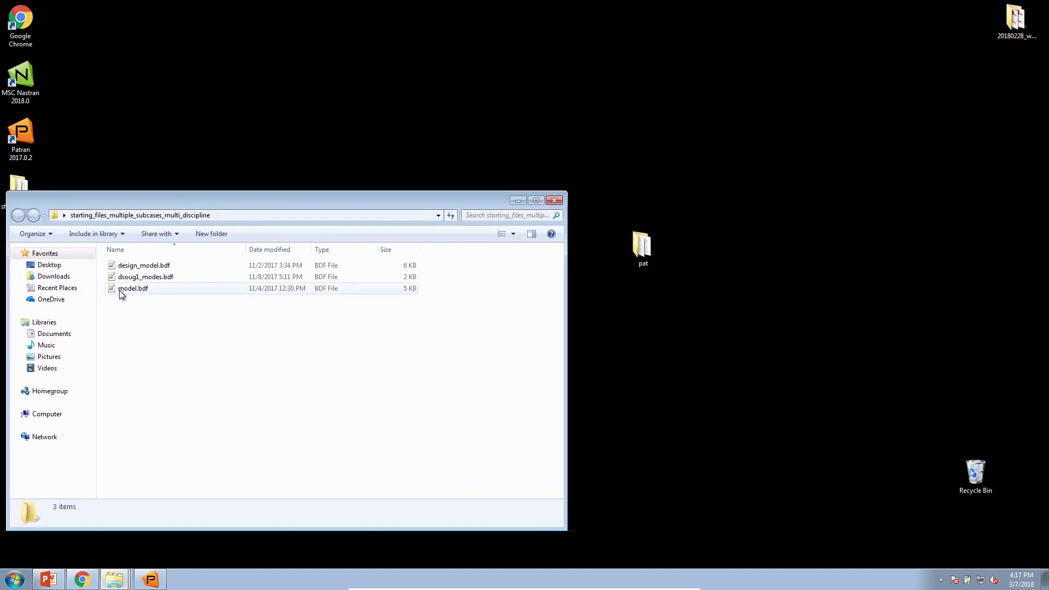
left_click_drag(127, 281, 979, 276)
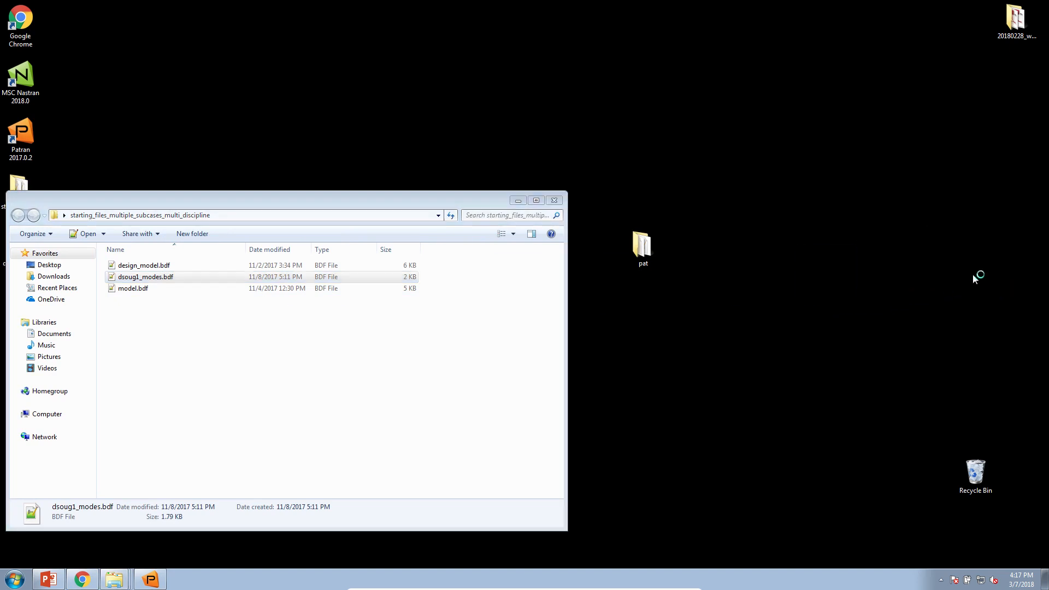
Open model.bdf from the extracted folder and examine its solution sequence line.
left_click_drag(160, 323, 122, 263)
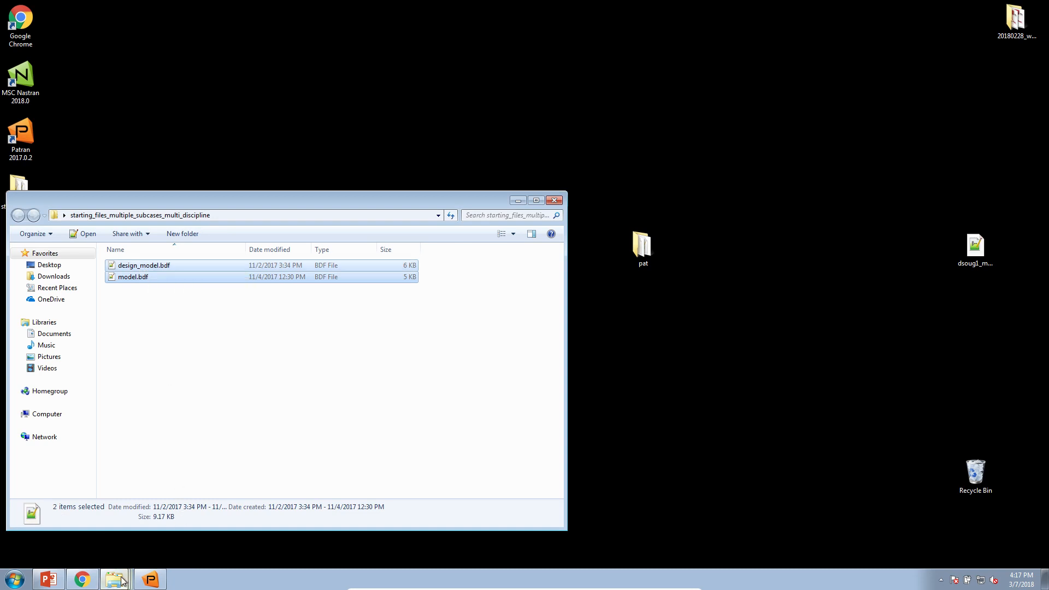
mouse_move(46, 583)
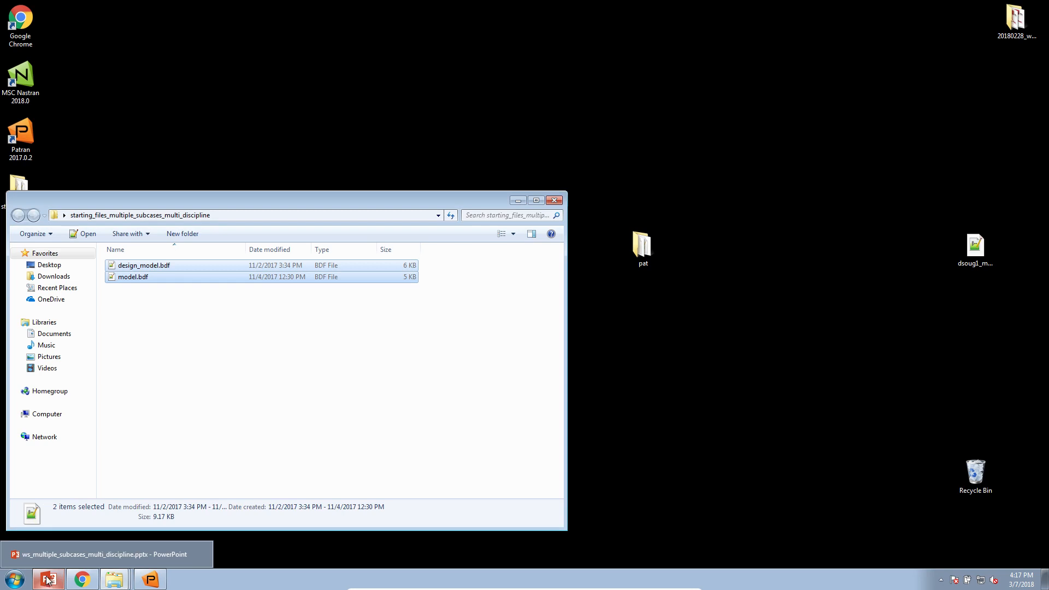
mouse_move(149, 575)
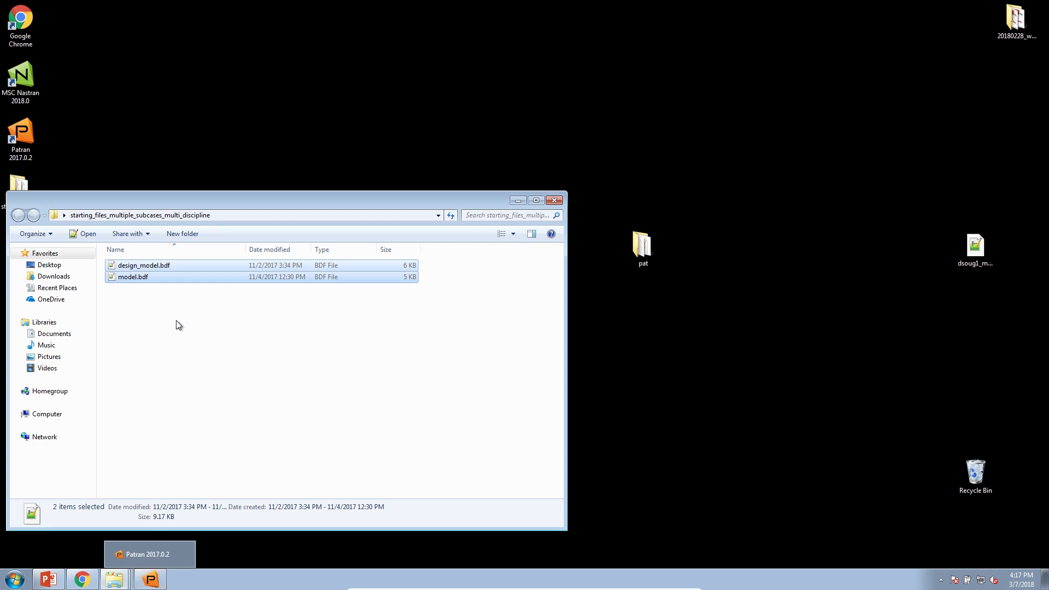
double_click(165, 277)
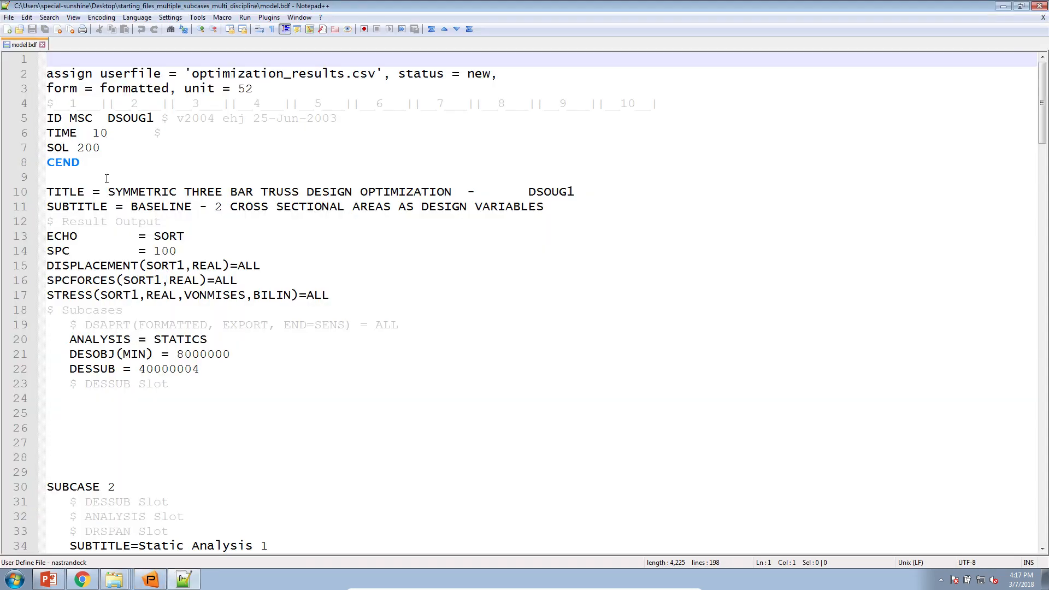
left_click_drag(100, 147, 36, 149)
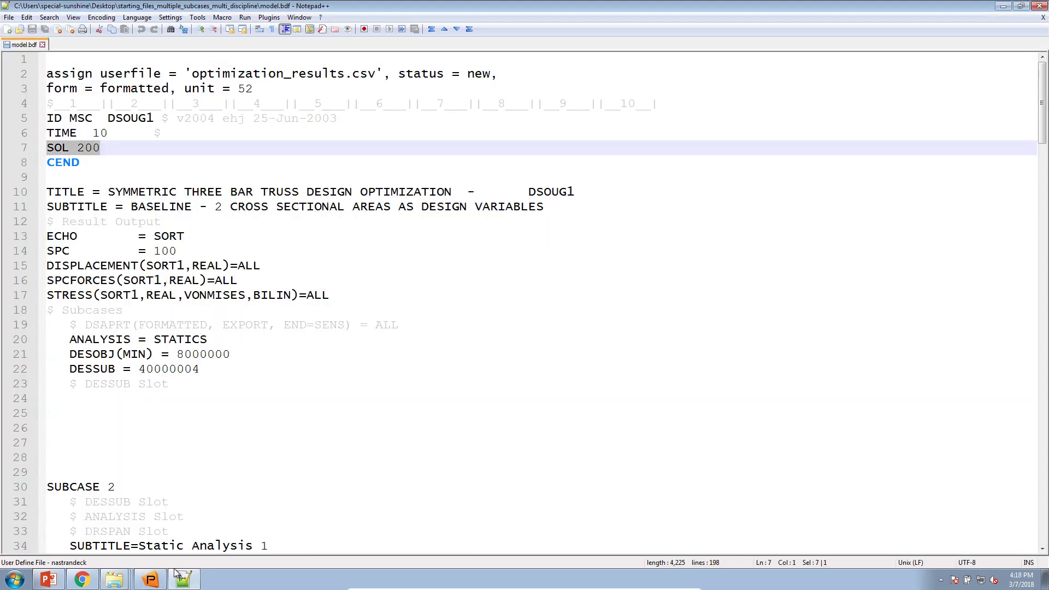
Open design_model.bdf, review its design variables, objective and constraints, and close the text editor.
left_click(185, 579)
double_click(155, 266)
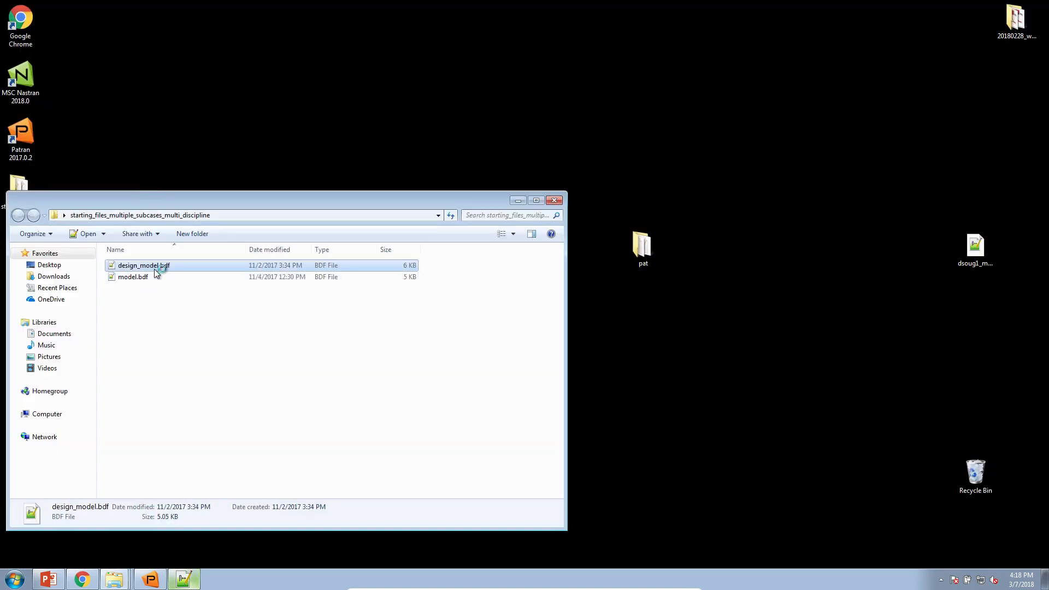
scroll(177, 330, "down", 13)
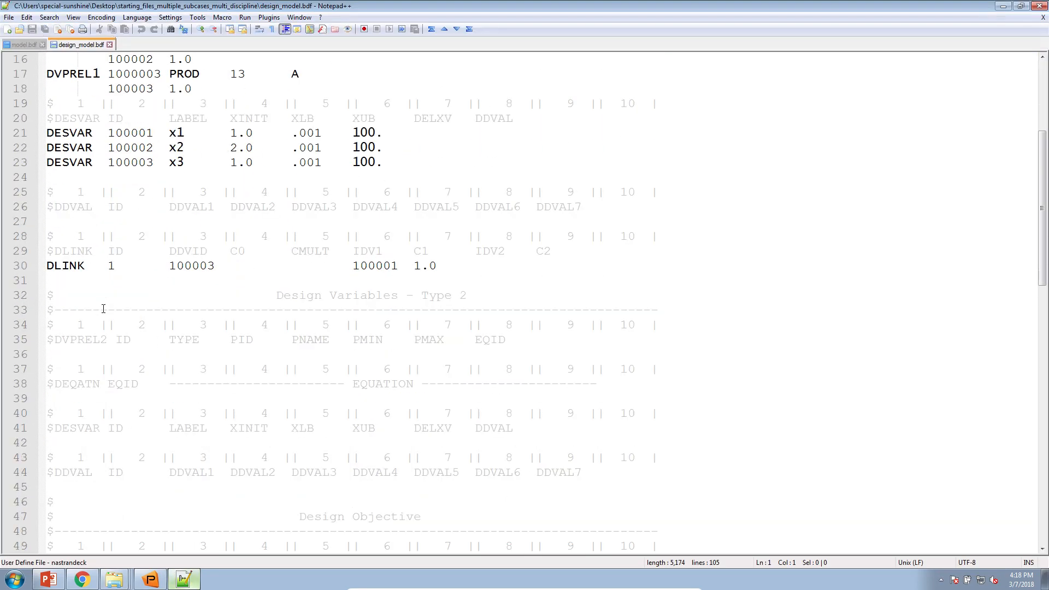
scroll(103, 311, "down", 2)
left_click_drag(147, 235, 184, 325)
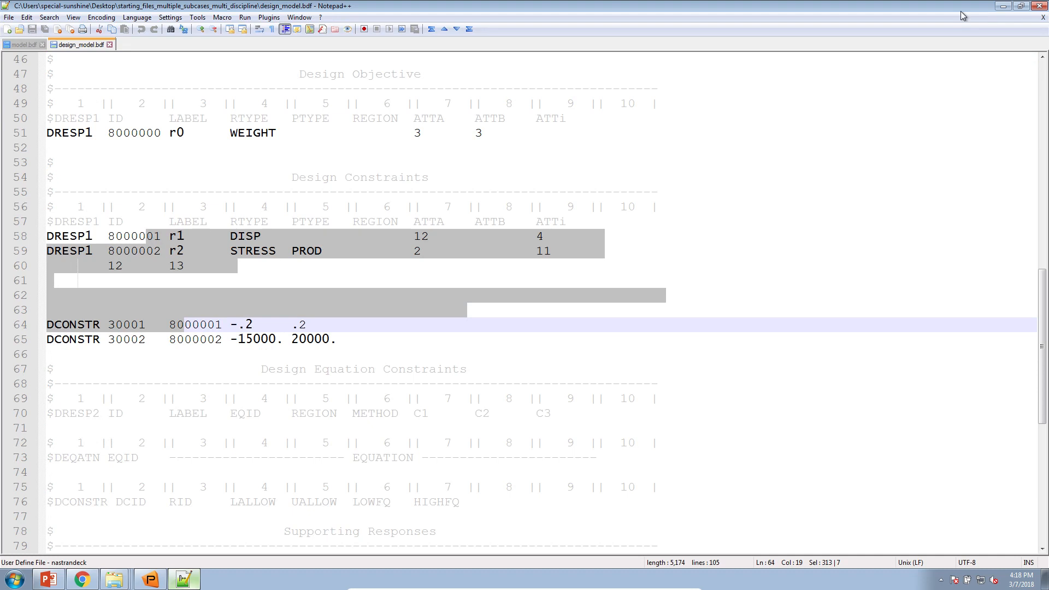
left_click(1040, 6)
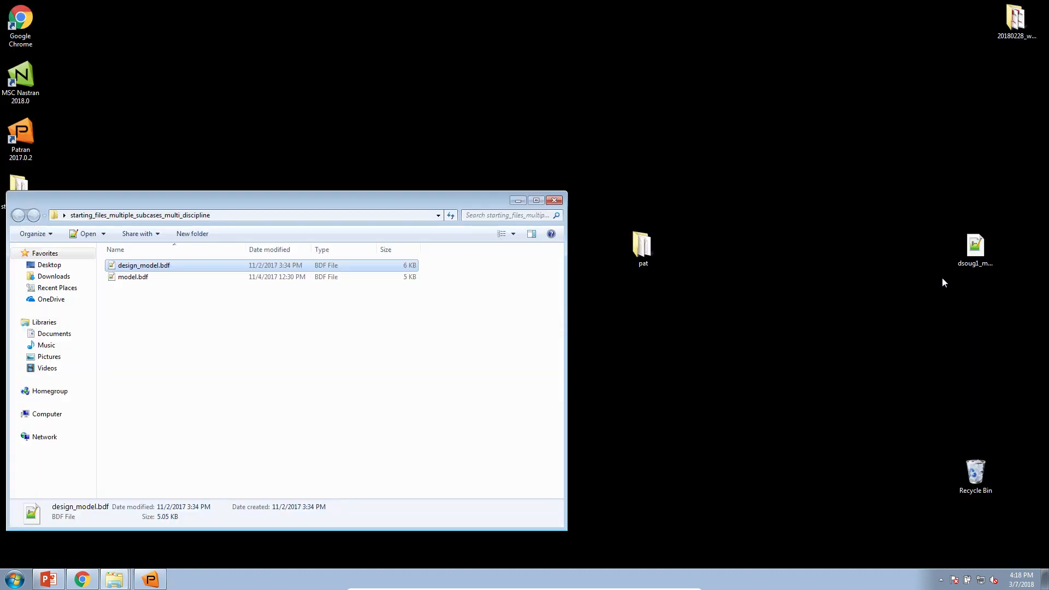
Move dsoug1_modes.bdf from the desktop back into the extracted folder and open it.
left_click(967, 252)
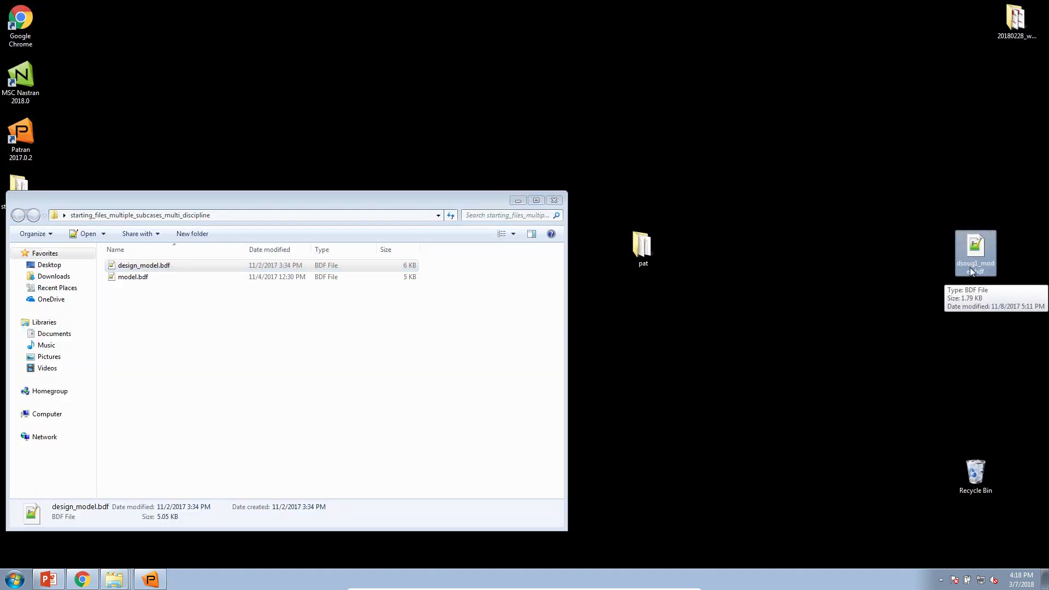
left_click_drag(973, 271, 304, 362)
double_click(163, 291)
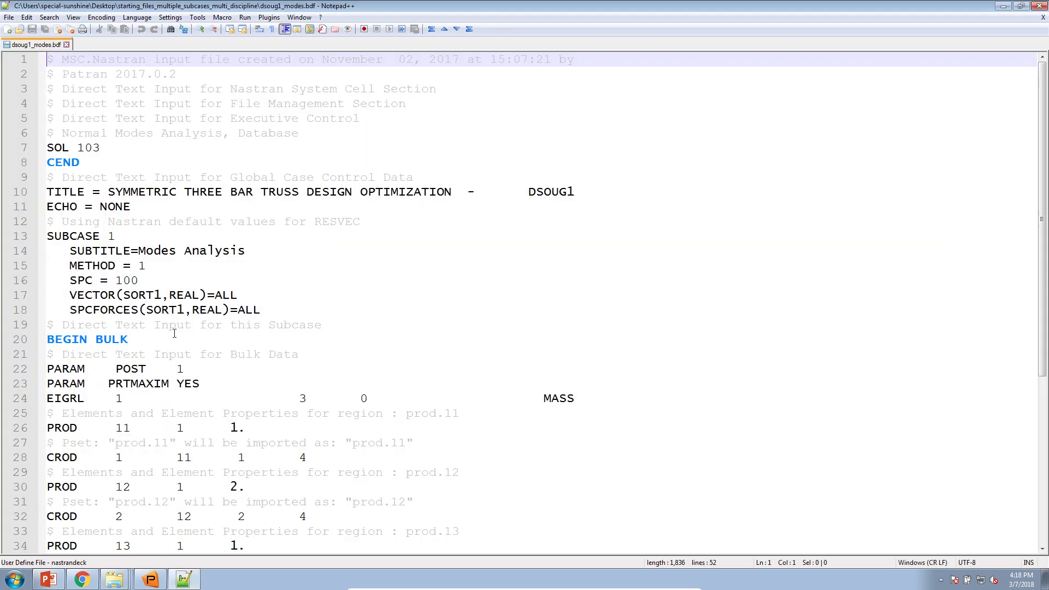
Examine the solution sequence, analysis comment and bulk data entries of dsoug1_modes.bdf.
left_click_drag(112, 152, 36, 154)
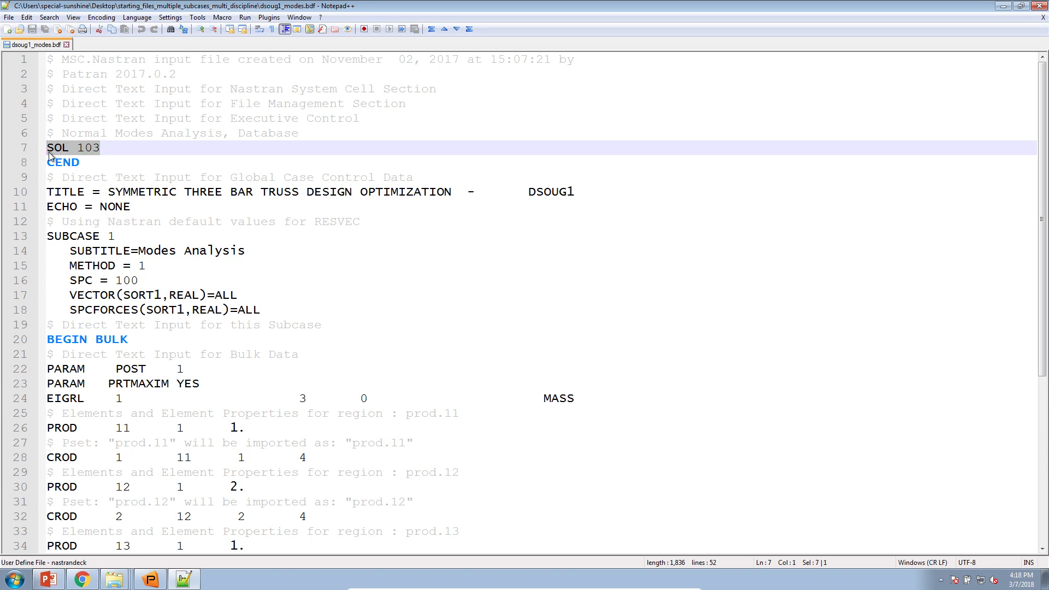
left_click_drag(55, 133, 225, 133)
scroll(234, 328, "down", 6)
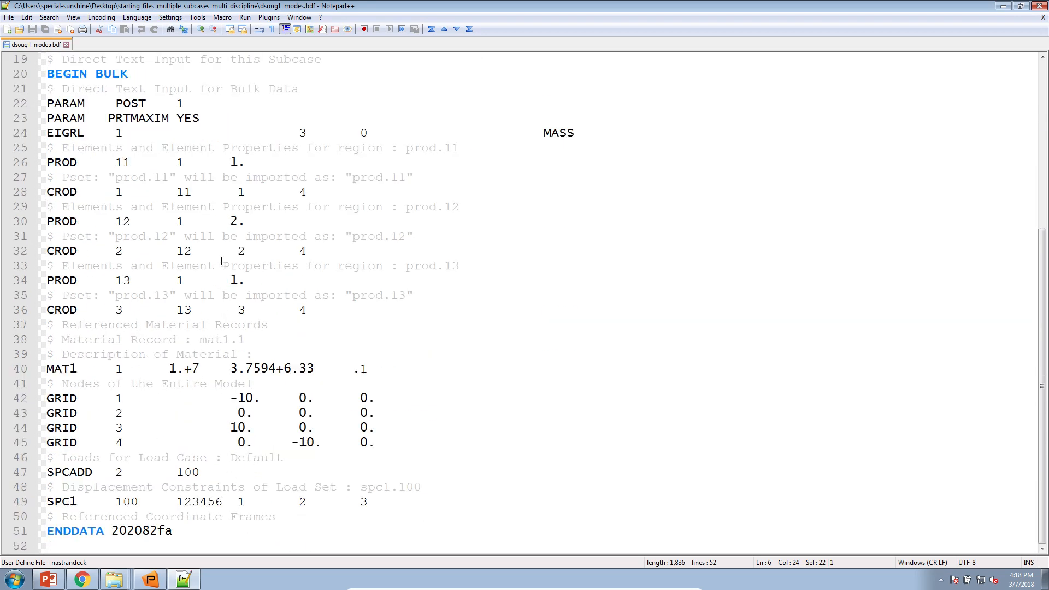
Open model.bdf in a second view beside dsoug1_modes.bdf and maximize the editor window.
double_click(295, 7)
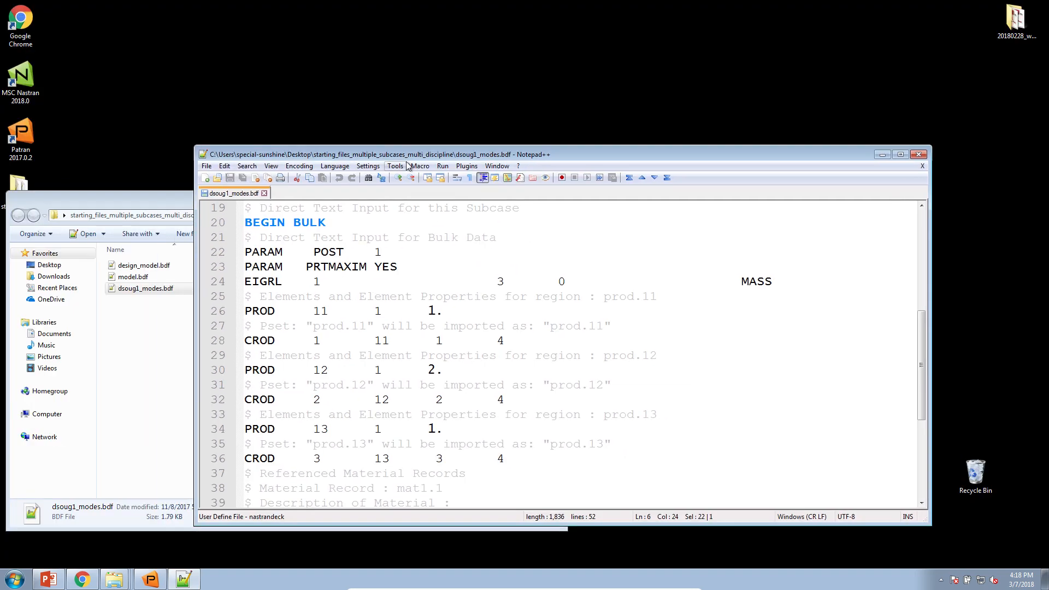
left_click_drag(406, 155, 1048, 214)
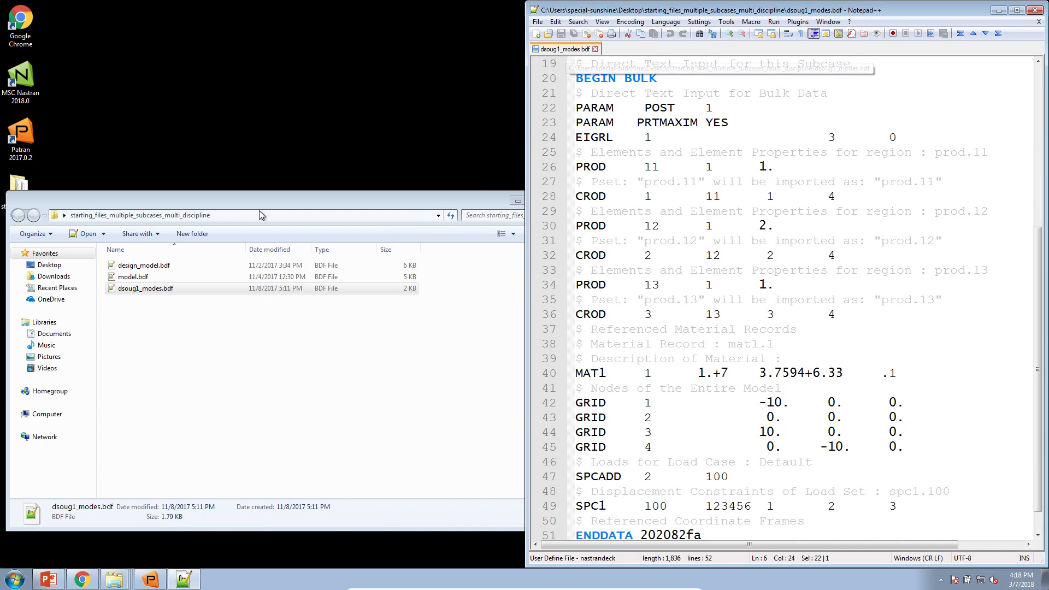
double_click(134, 277)
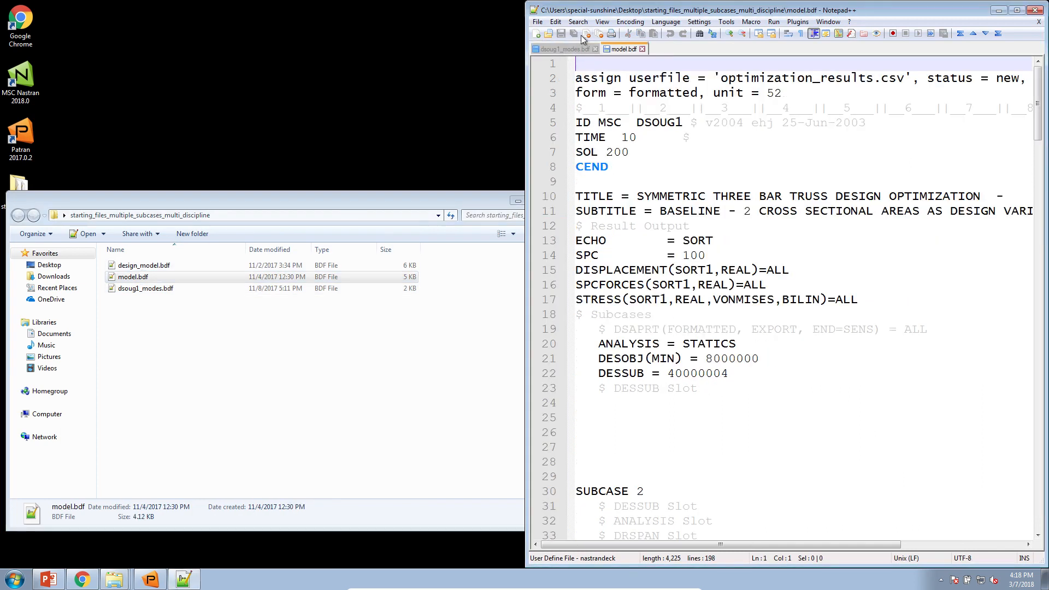
right_click(612, 49)
left_click(659, 290)
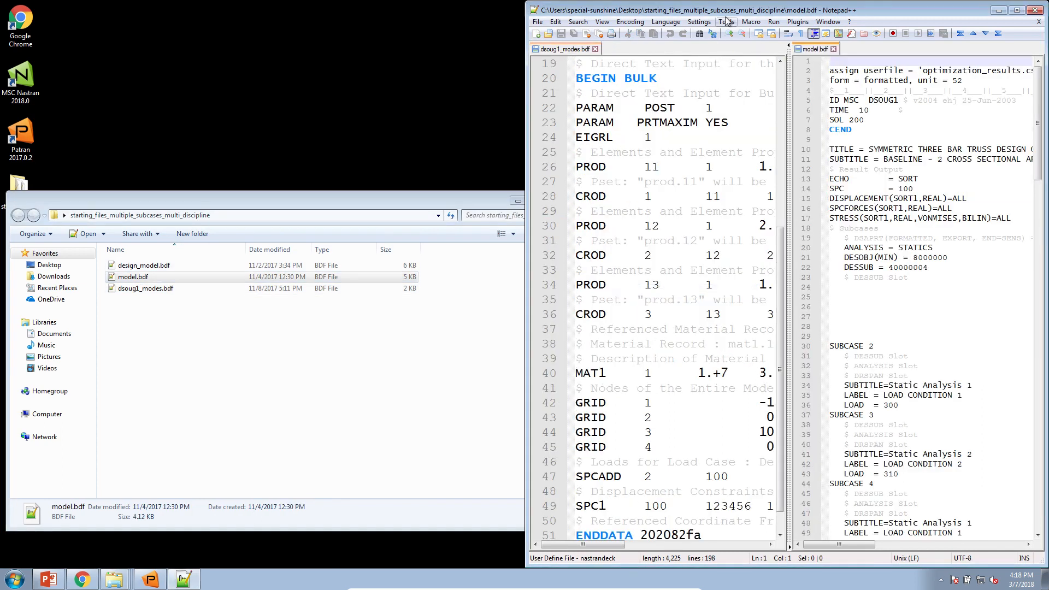
left_click_drag(723, 11, 697, 196)
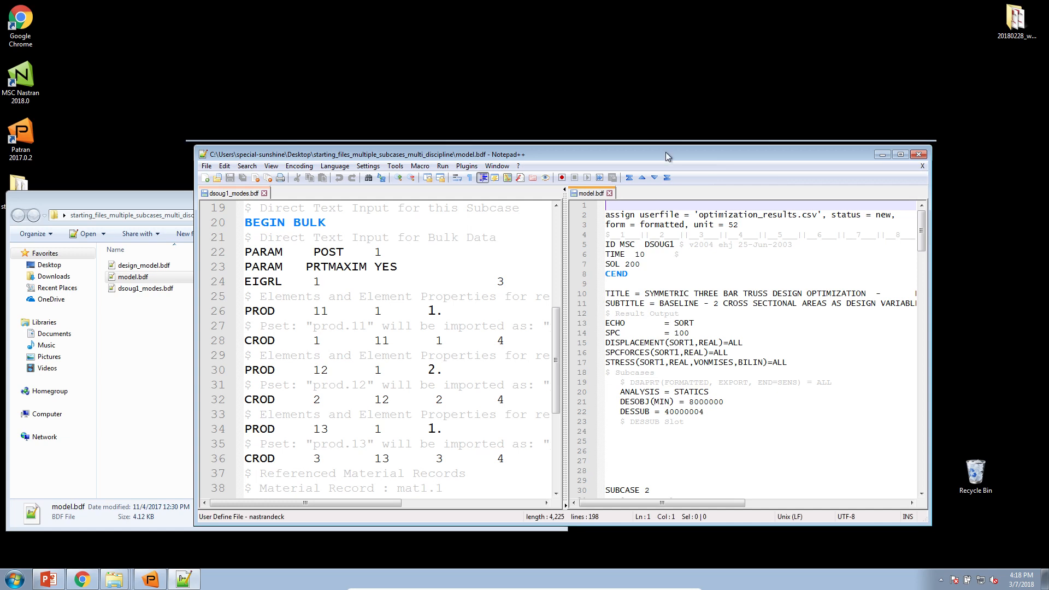
double_click(665, 152)
left_click(597, 164)
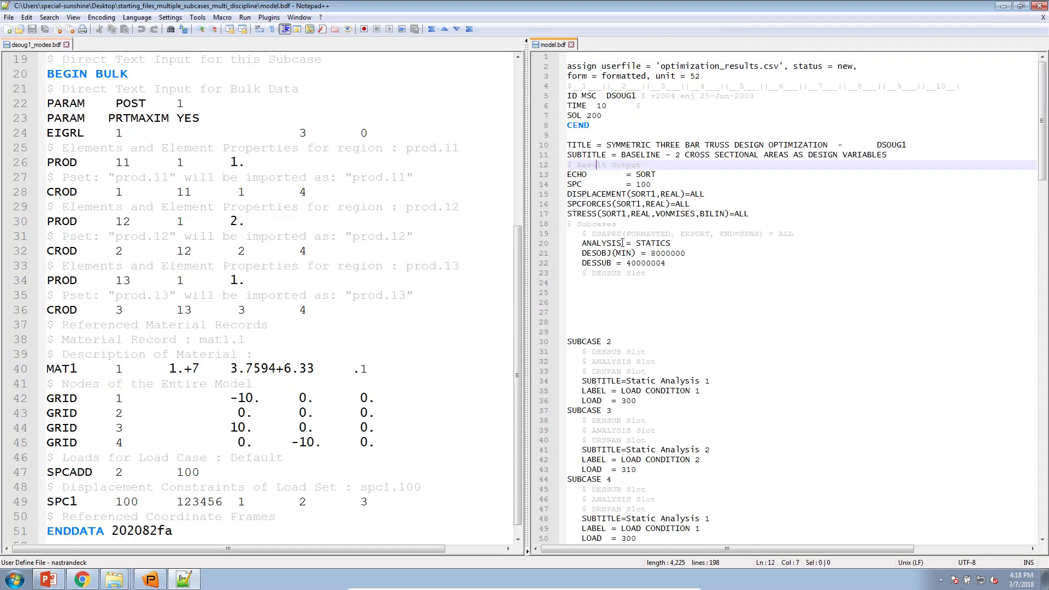
Examine the global ANALYSIS = STATICS line and the list of subcases in model.bdf.
left_click_drag(643, 274, 564, 270)
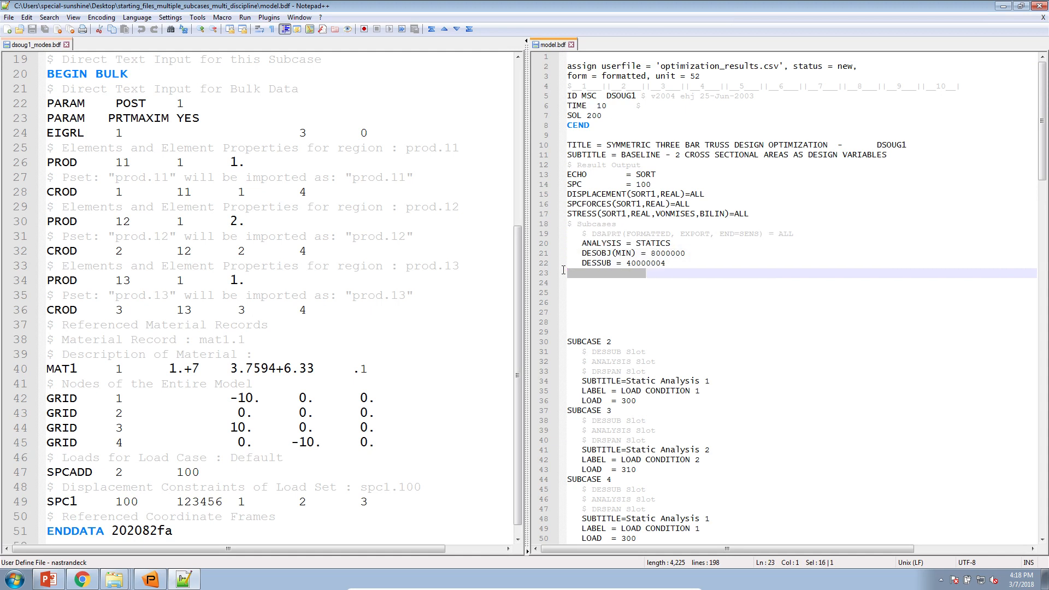
left_click(622, 345)
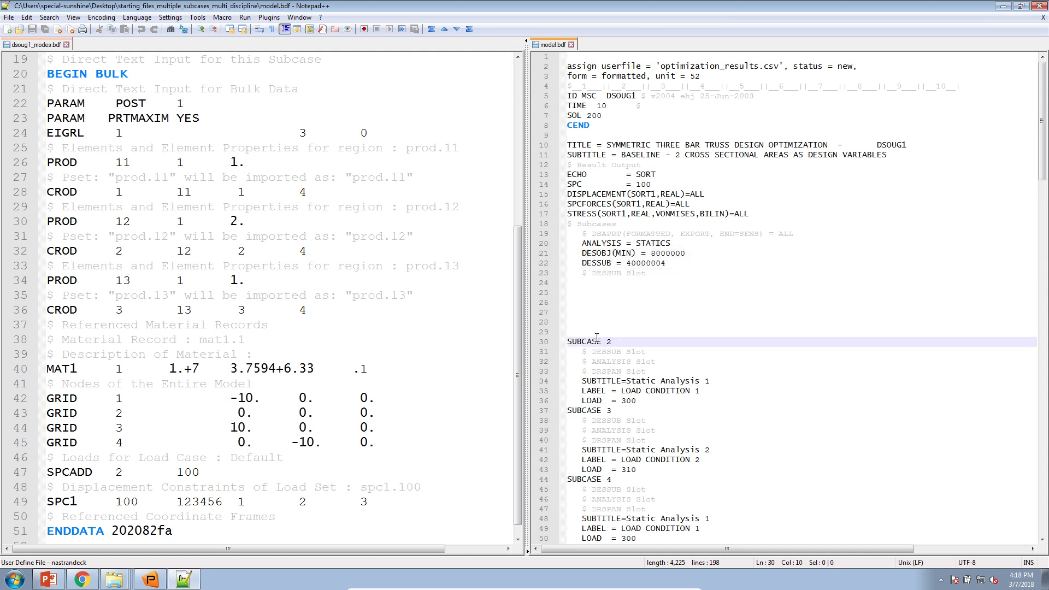
triple_click(626, 247)
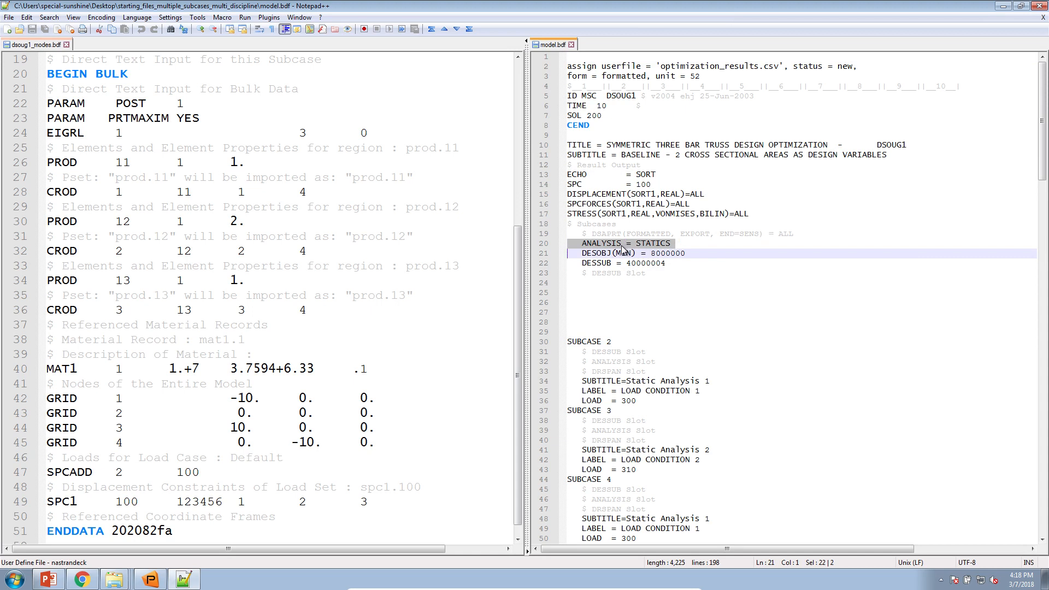
left_click_drag(635, 322, 636, 371)
scroll(649, 369, "up", 16)
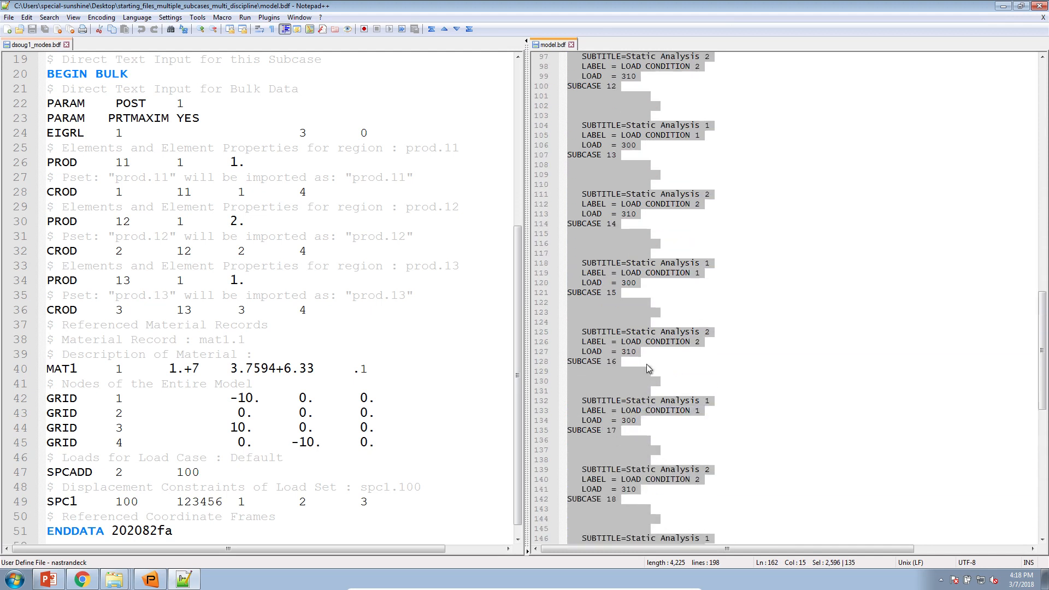
scroll(648, 369, "up", 20)
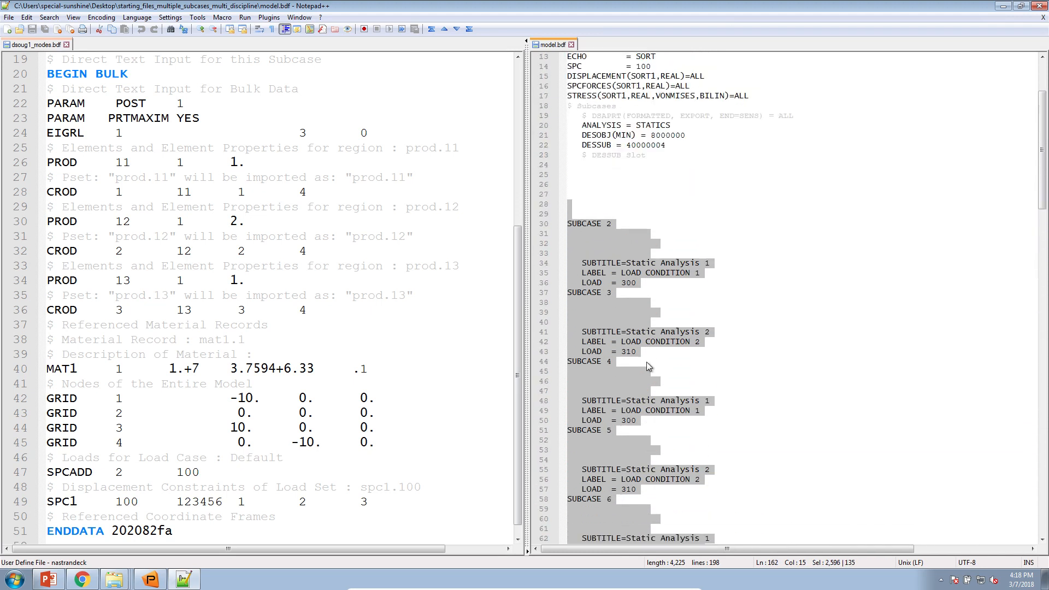
double_click(658, 245)
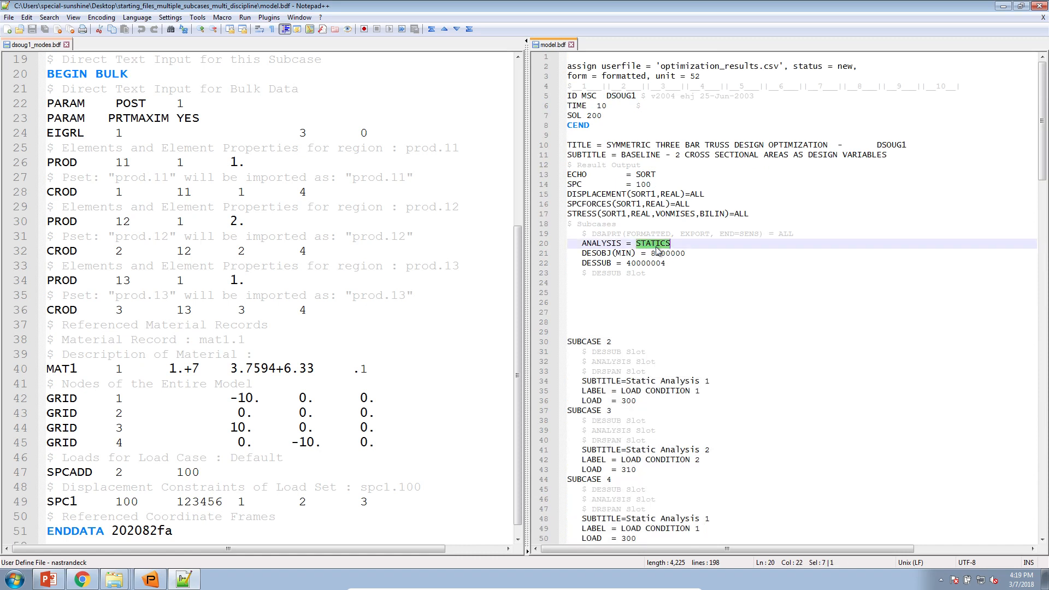
Copy the complete SUBCASE 1 modes analysis block from dsoug1_modes.bdf to line 24 of model.bdf, leaving the block in the source file.
left_click(673, 332)
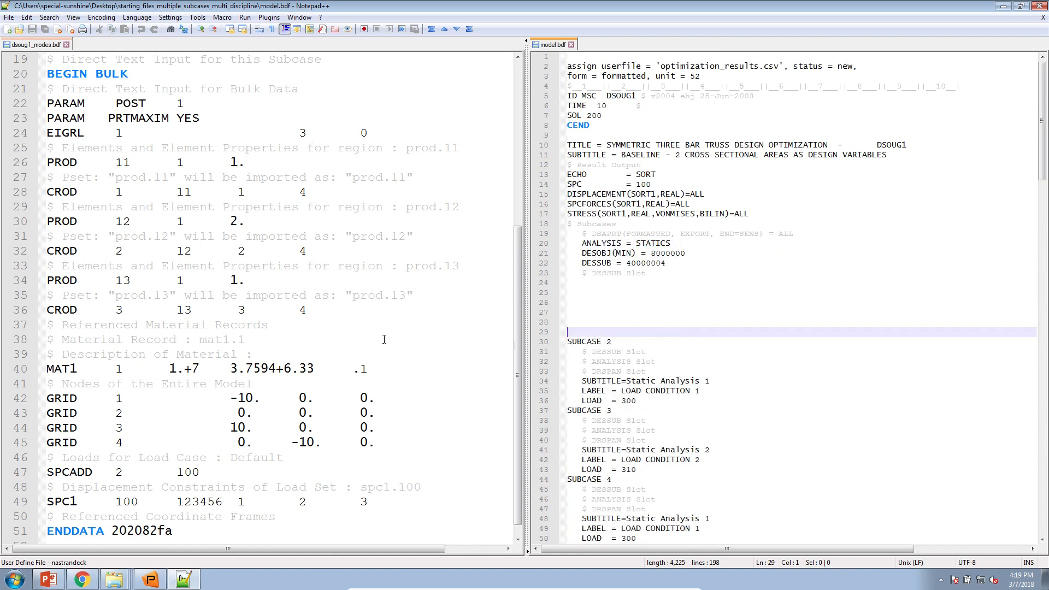
left_click(344, 413)
left_click_drag(306, 521, 33, 61)
left_click(740, 292)
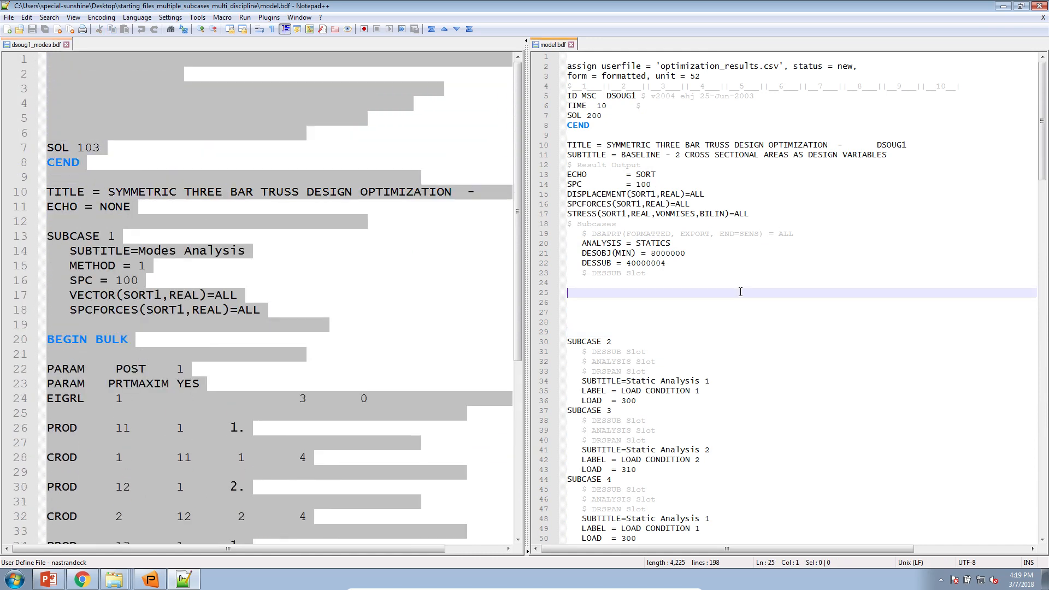
left_click(377, 281)
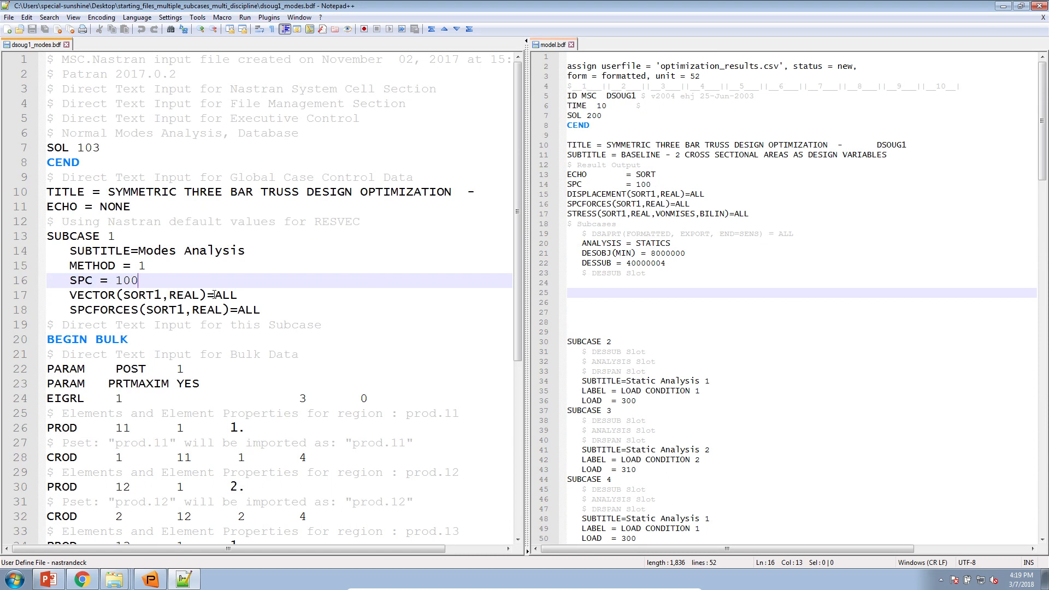
left_click_drag(262, 310, 70, 242)
right_click(70, 242)
left_click(79, 244)
left_click(570, 283)
right_click(568, 282)
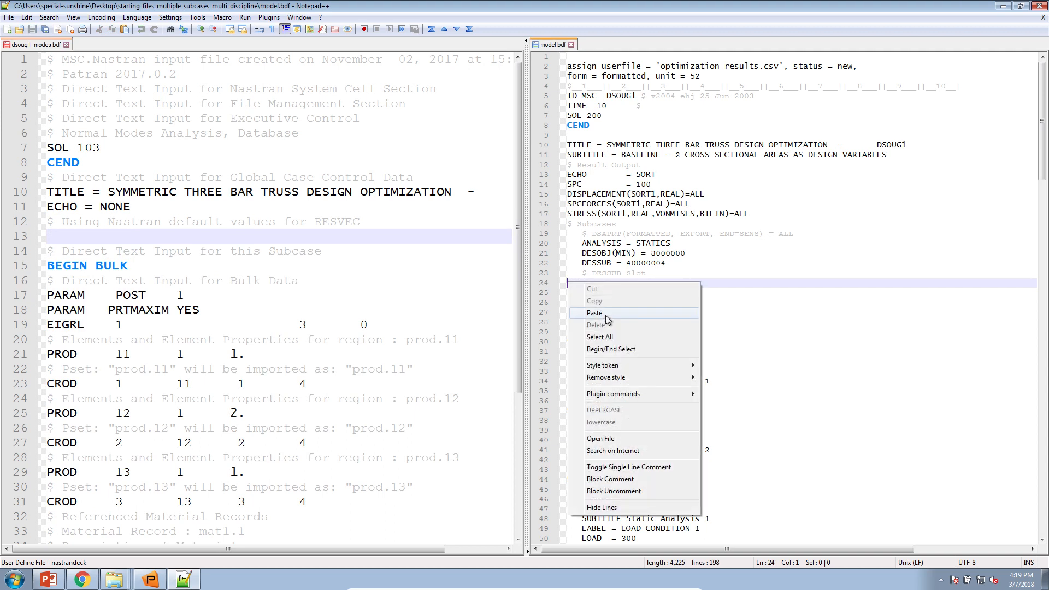
left_click(596, 313)
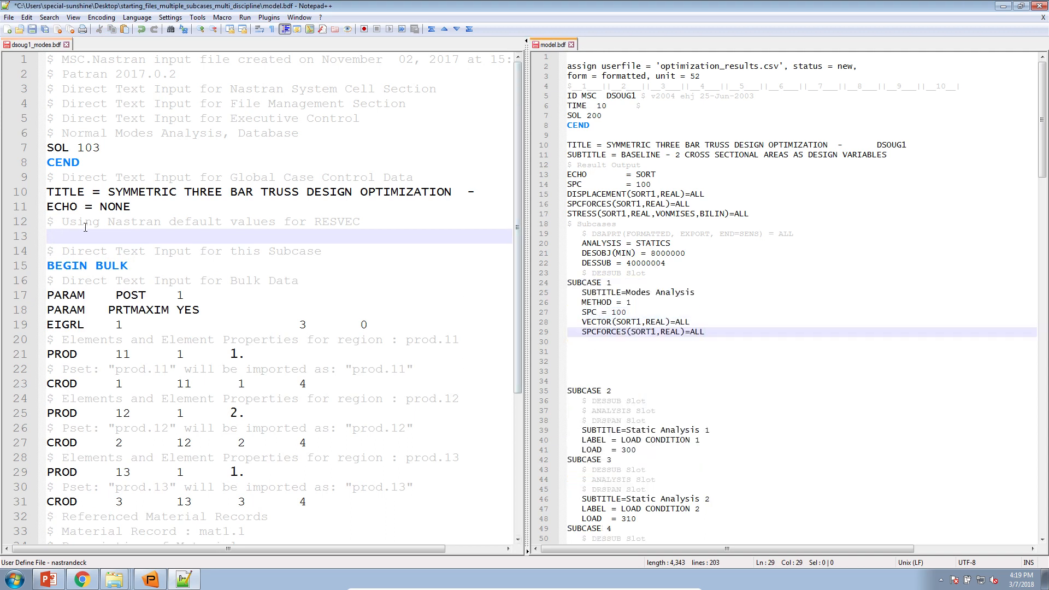
left_click(379, 232)
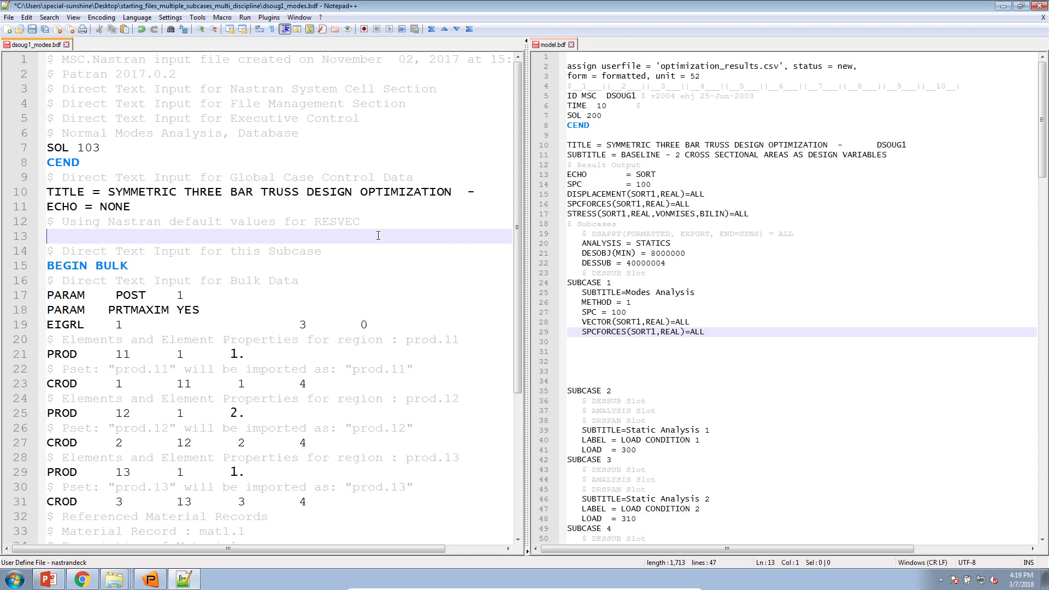
key("ctrl+v")
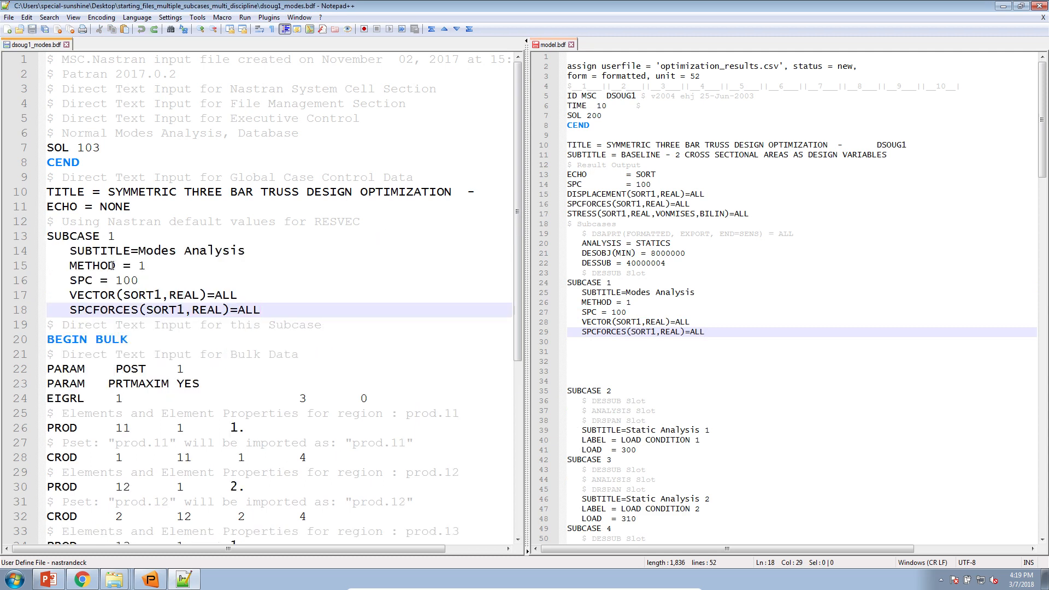
Trace METHOD = 1 in SUBCASE 1 of dsoug1_modes.bdf to its EIGRL entry in the bulk data.
double_click(111, 266)
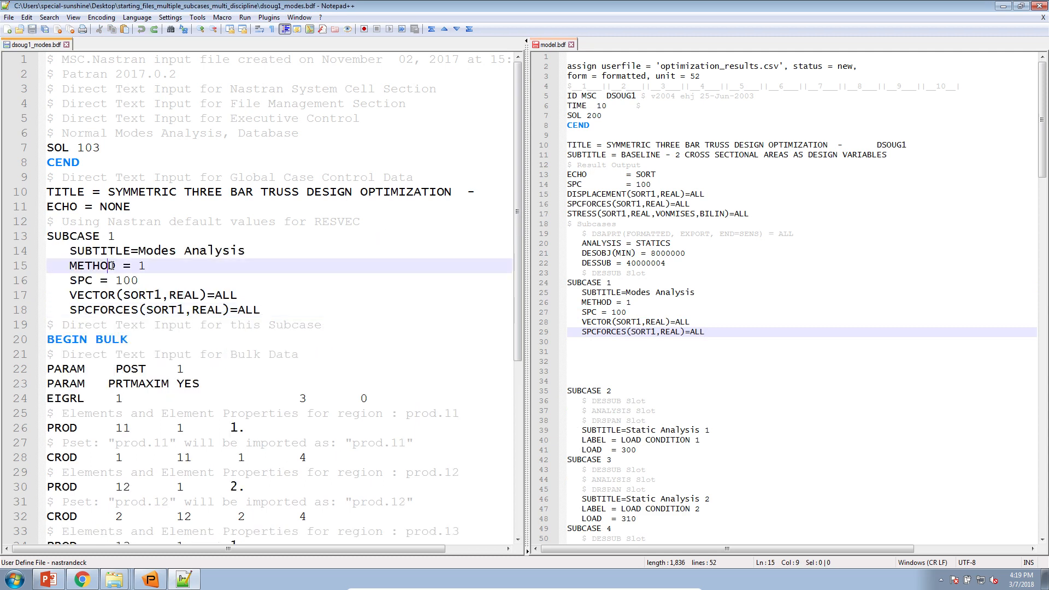
left_click(140, 266)
double_click(141, 266)
double_click(107, 266)
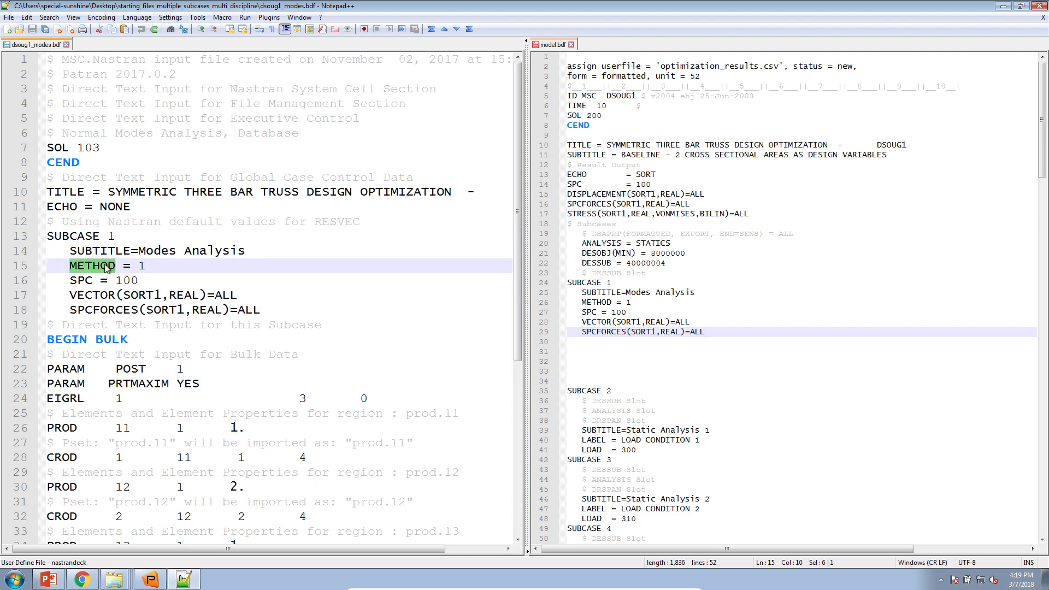
double_click(142, 266)
double_click(76, 398)
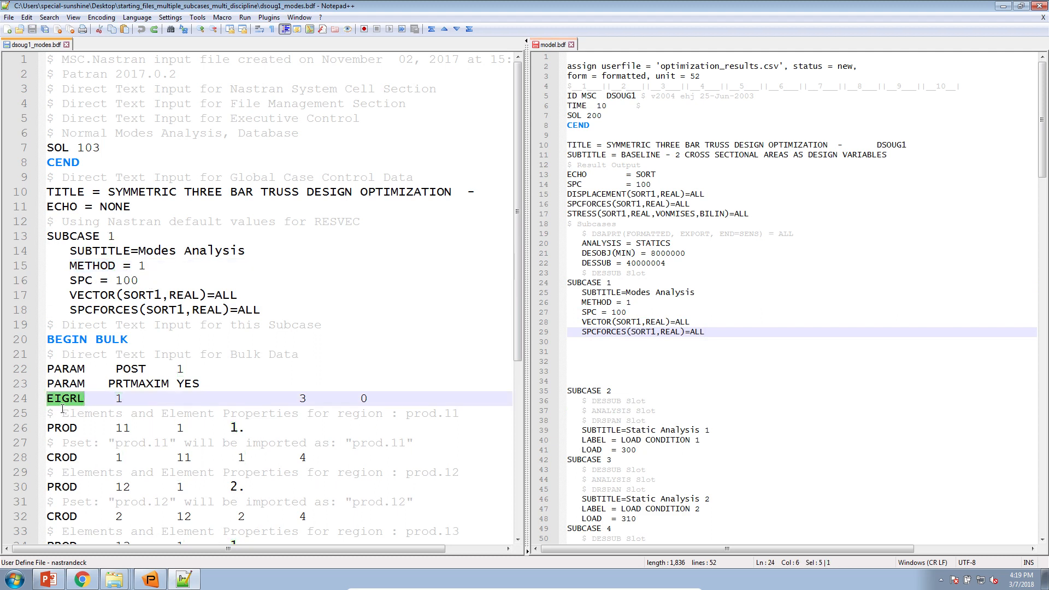
triple_click(76, 404)
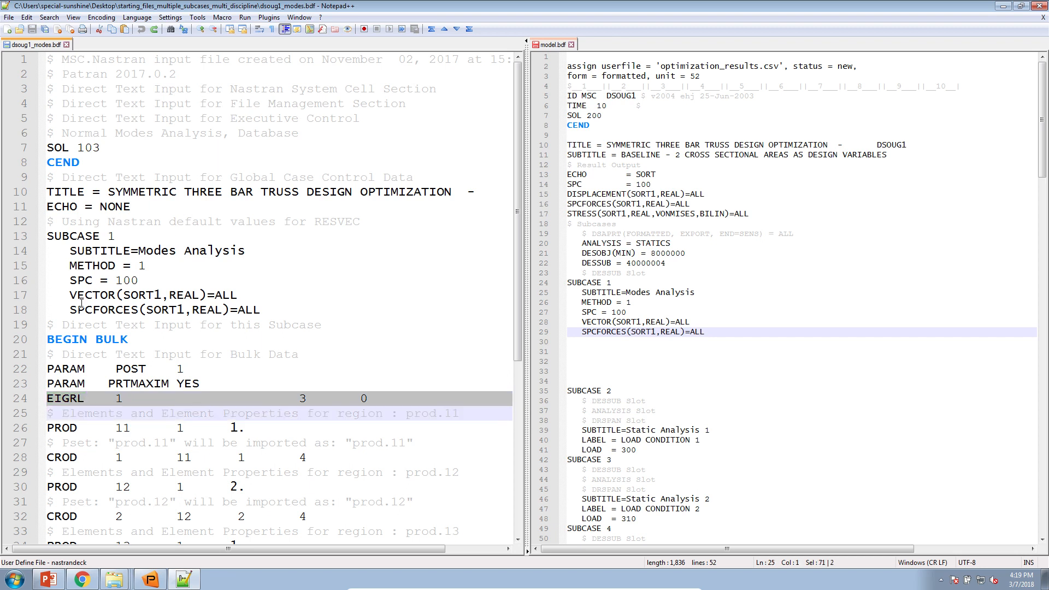
Trace SPC = 100 to its SPC1 entry in dsoug1_modes.bdf and review the VECTOR and SPCFORCES output requests of SUBCASE 1.
double_click(81, 280)
double_click(127, 280)
scroll(124, 328, "down", 6)
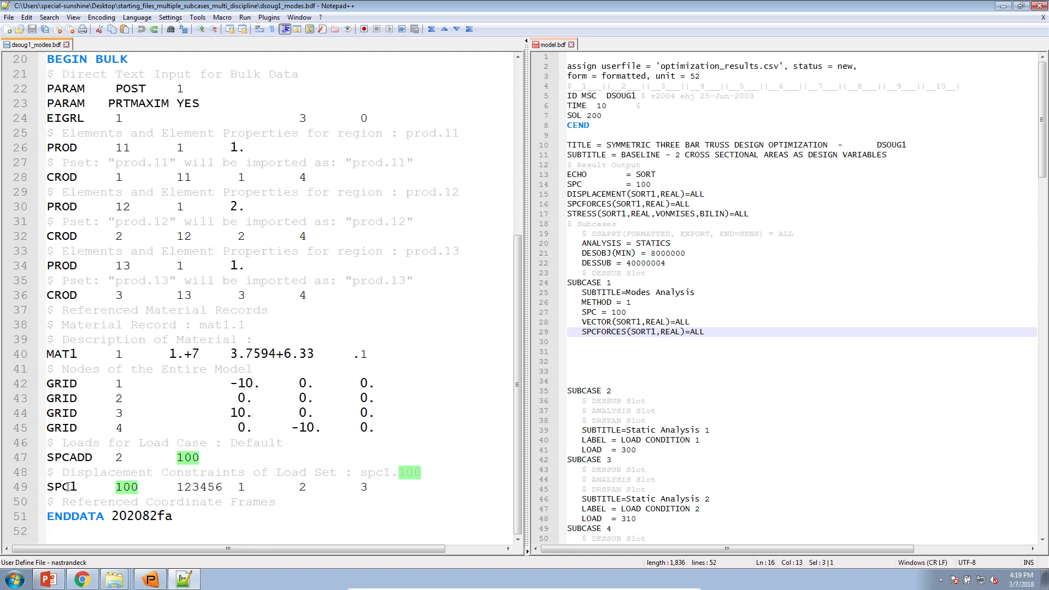
double_click(67, 487)
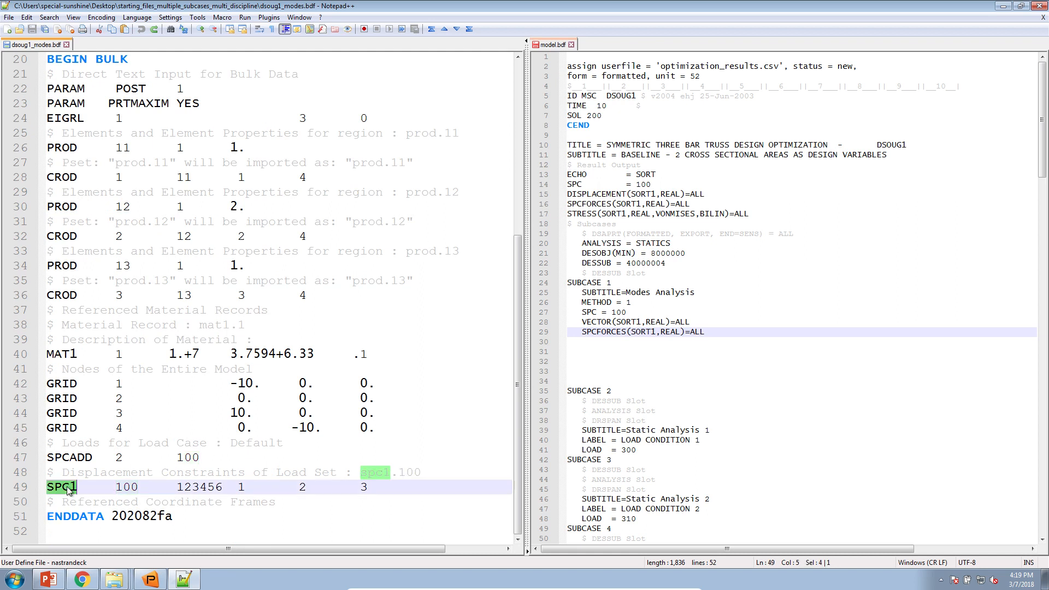
scroll(182, 473, "up", 6)
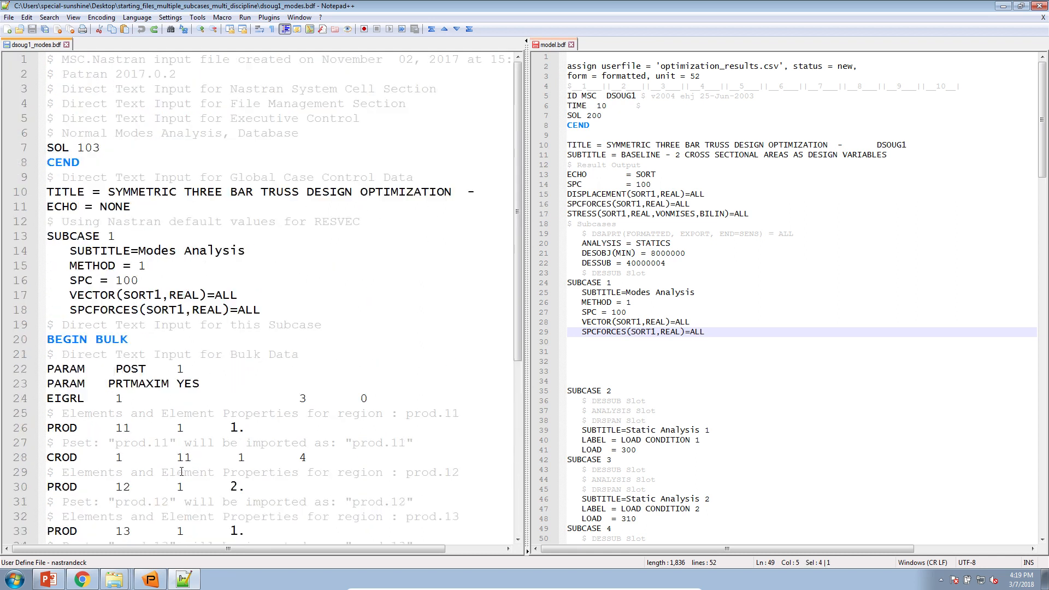
left_click_drag(271, 312, 29, 293)
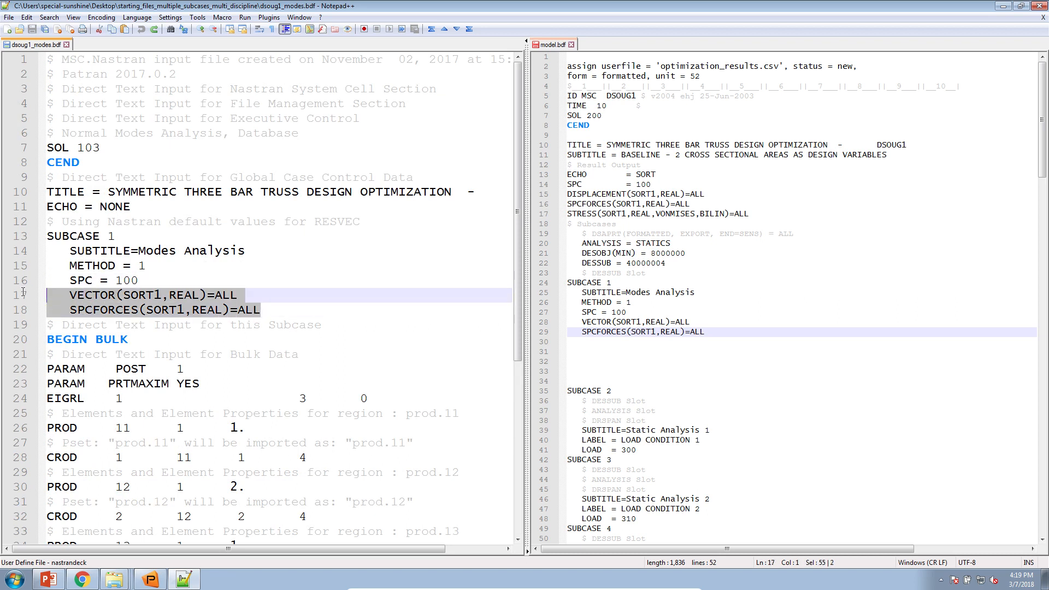
left_click_drag(140, 280, 33, 266)
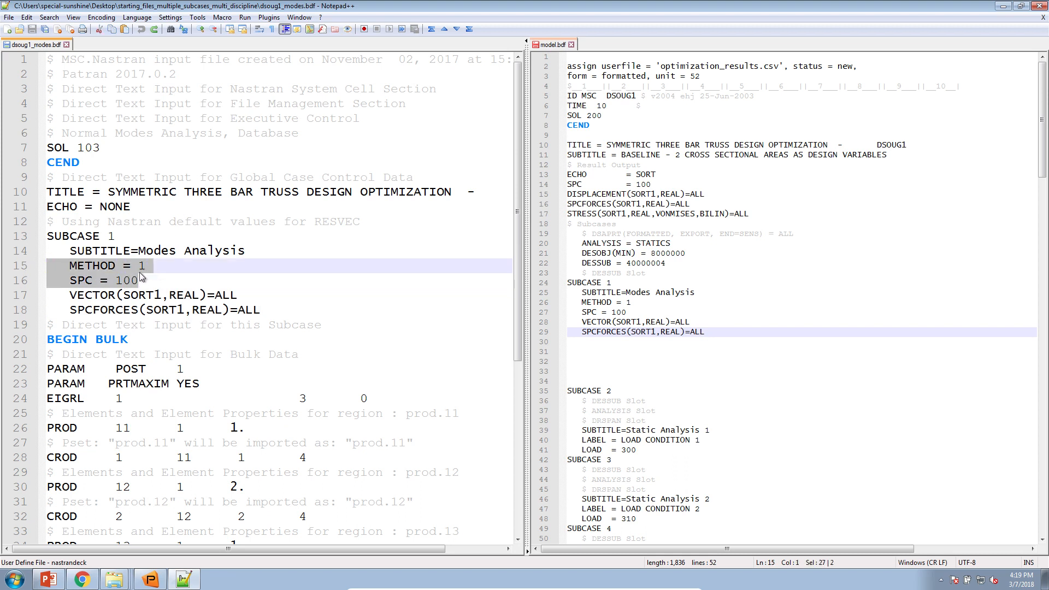
left_click(727, 309)
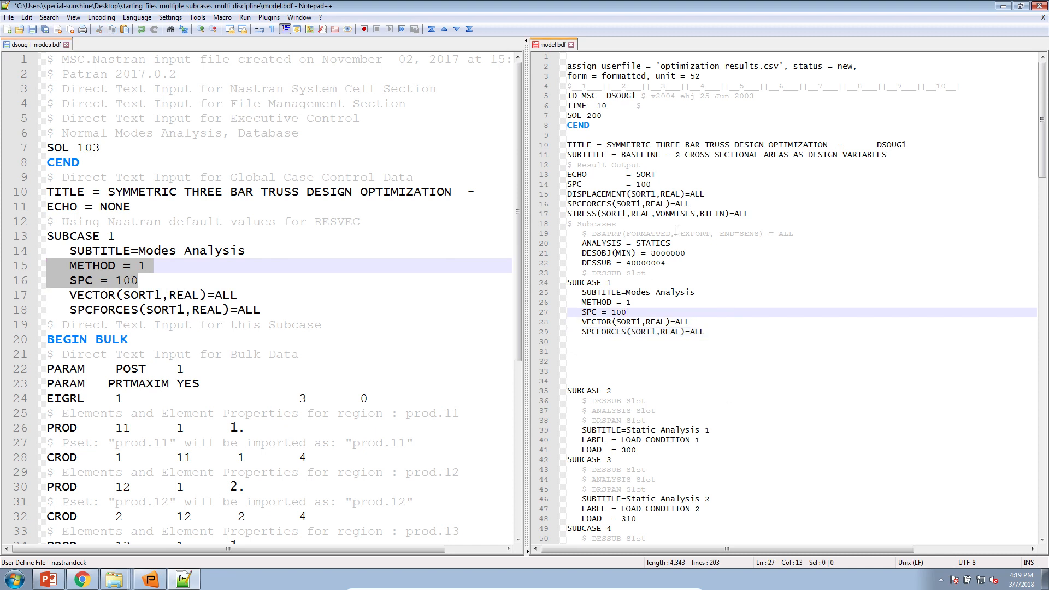
Cut the EIGRL entry referenced by METHOD = 1 from the bulk data of dsoug1_modes.bdf.
left_click(152, 294)
left_click_drag(150, 264, 44, 269)
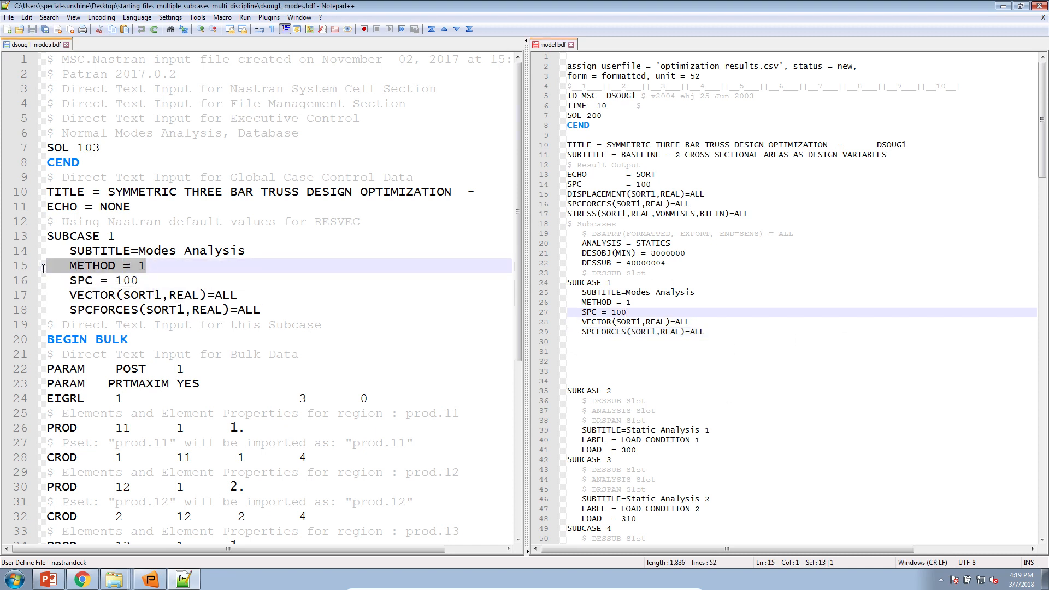
left_click(92, 403)
triple_click(84, 398)
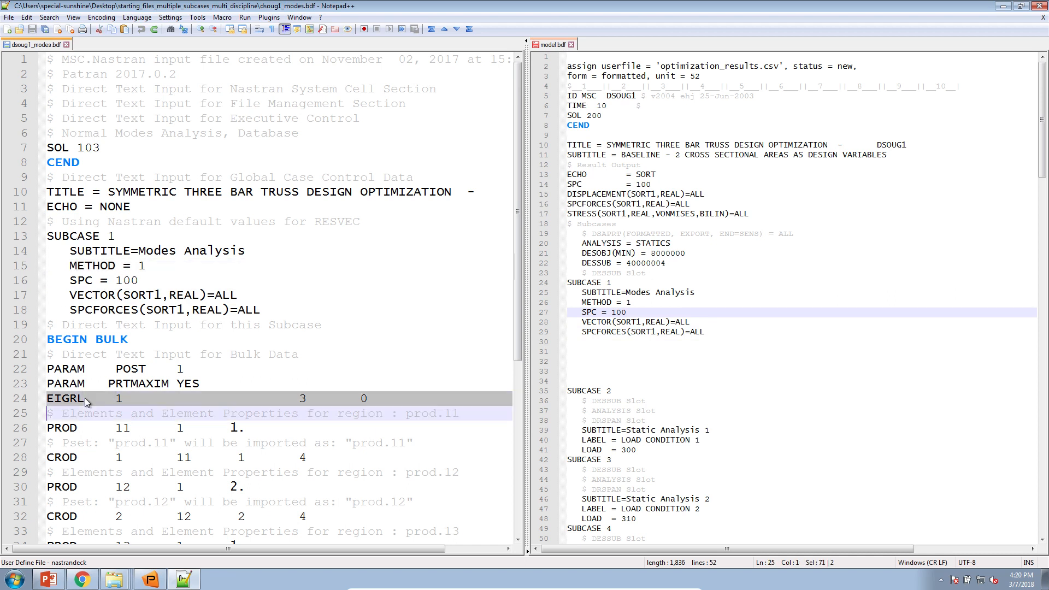
right_click(84, 398)
left_click(110, 172)
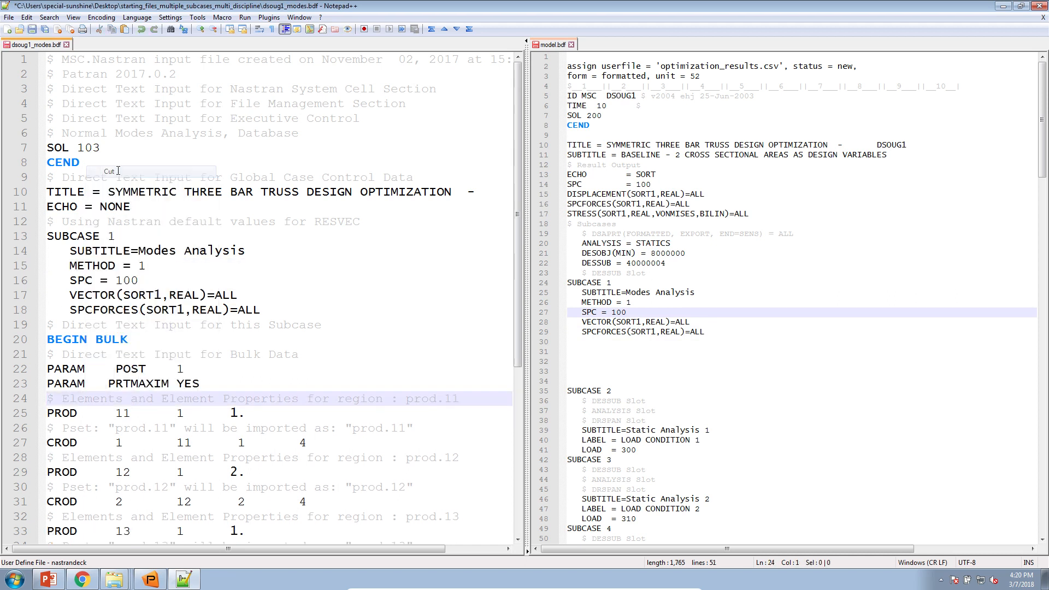
Paste the EIGRL entry into the bulk data of model.bdf, on line 171 directly below the INCLUDE of design_model.bdf.
left_click(648, 332)
scroll(649, 337, "down", 8)
scroll(648, 338, "down", 20)
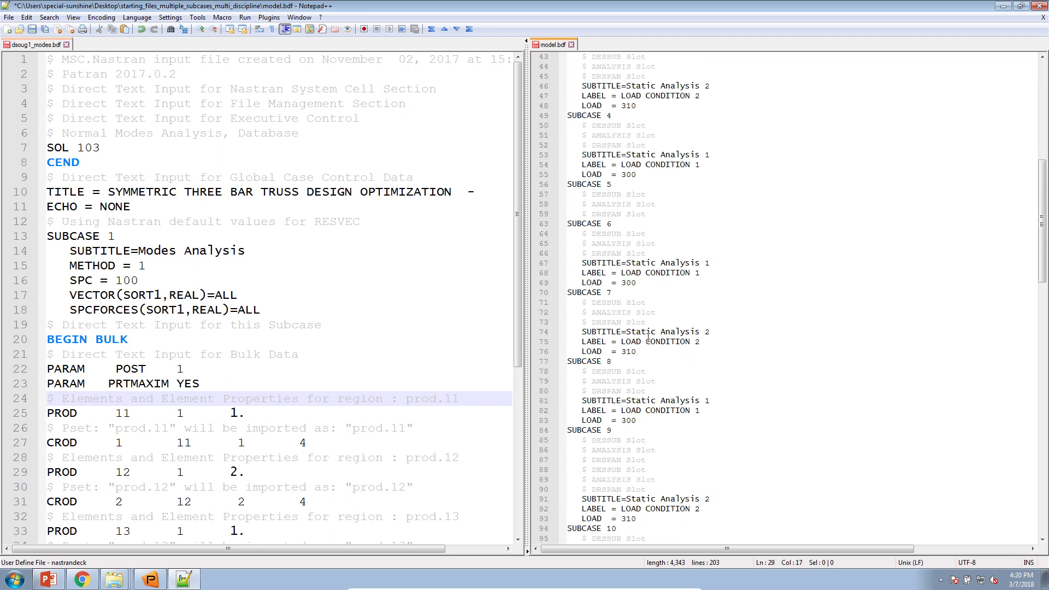
scroll(654, 395, "down", 15)
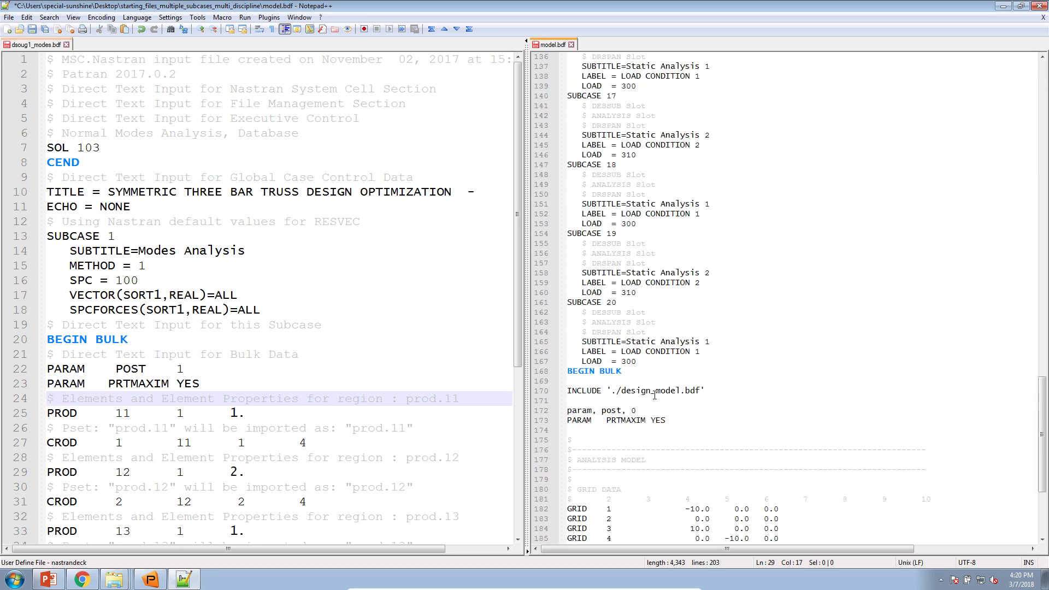
left_click(645, 254)
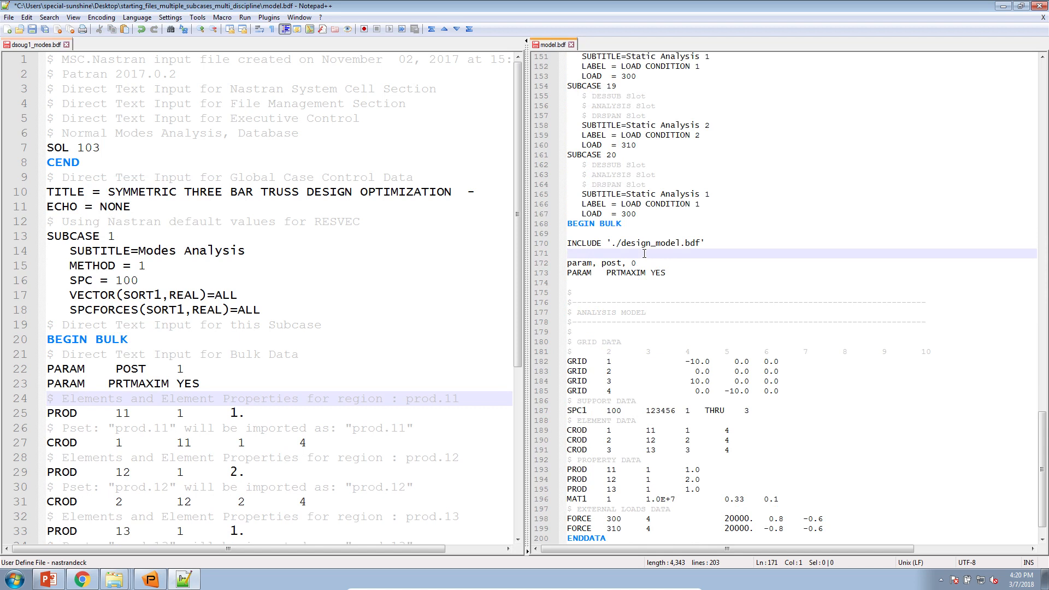
right_click(644, 254)
left_click(675, 284)
Check the METHOD line of SUBCASE 1 in model.bdf against the ID of the added EIGRL entry.
scroll(675, 285, "up", 9)
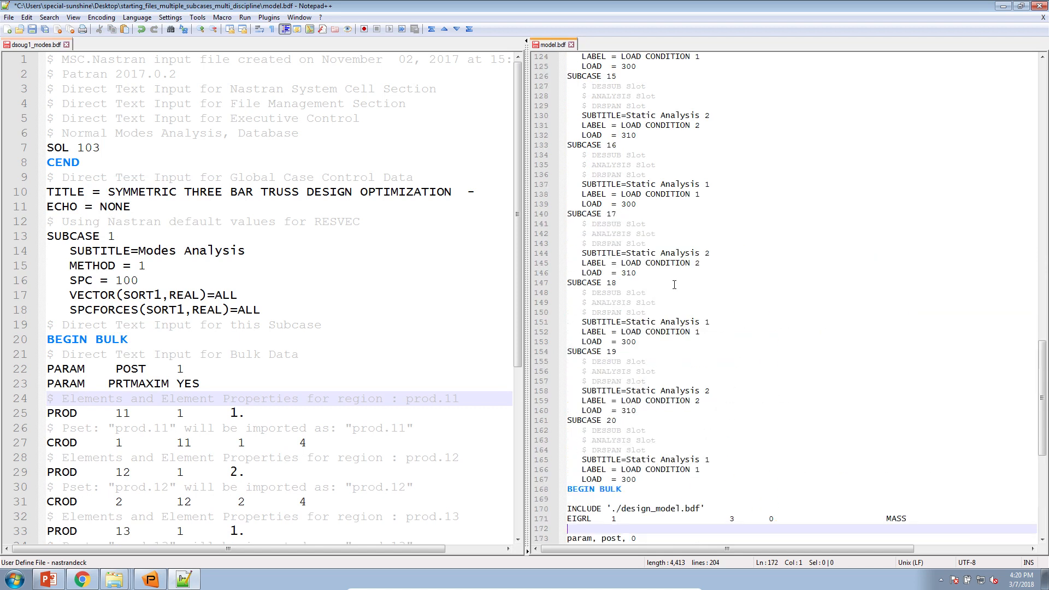
scroll(675, 284, "up", 20)
left_click_drag(632, 278, 573, 274)
scroll(578, 279, "down", 20)
scroll(579, 279, "down", 6)
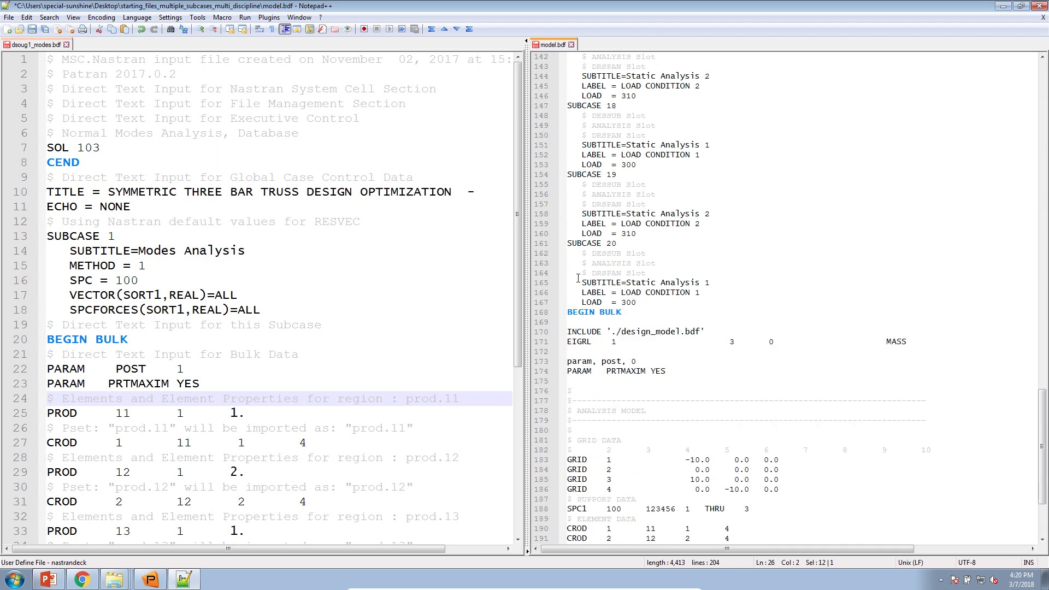
left_click_drag(569, 312, 620, 315)
left_click(612, 319)
Check that SPC = 100 in SUBCASE 1 of model.bdf matches the set ID of the SPC1 support entry.
scroll(618, 326, "up", 2)
scroll(617, 326, "up", 20)
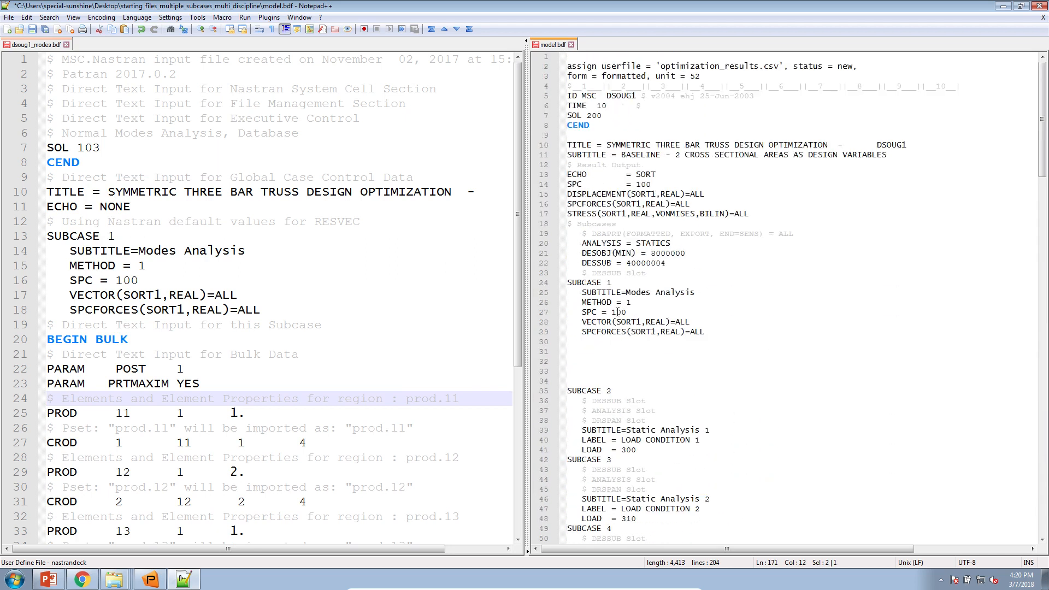
double_click(618, 313)
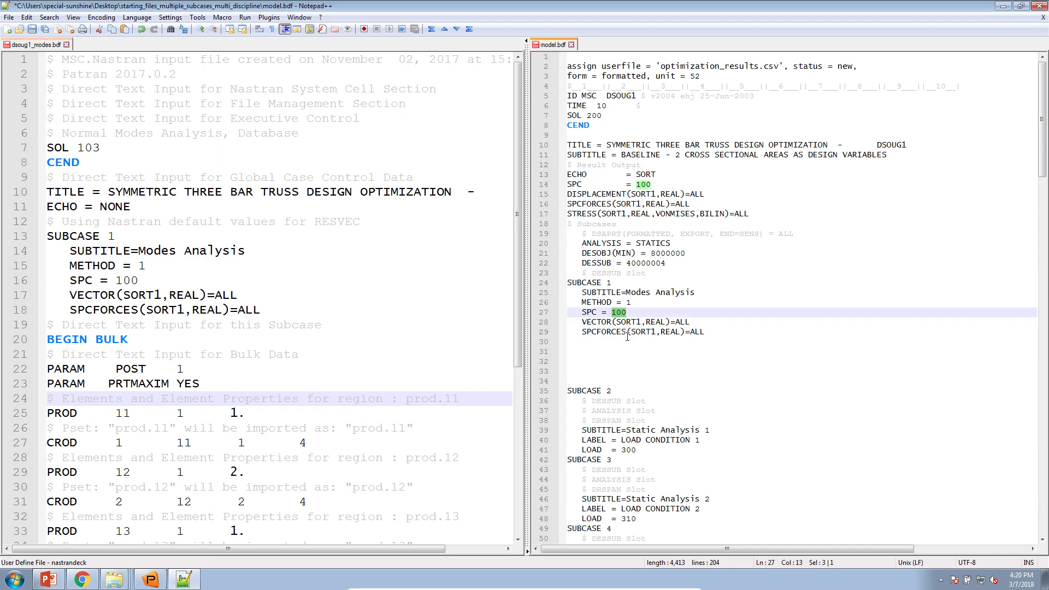
scroll(623, 331, "down", 20)
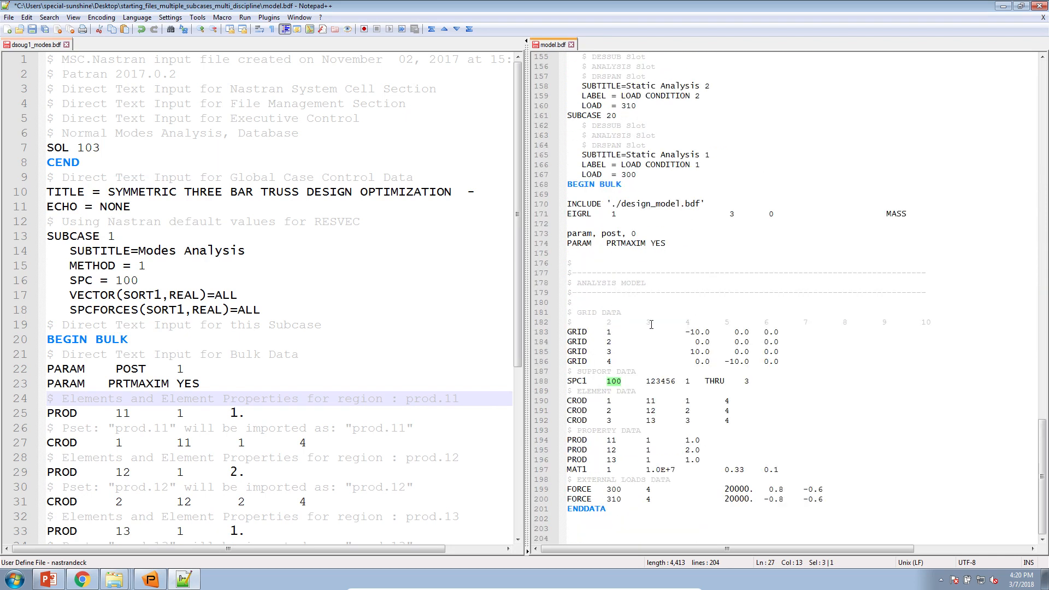
triple_click(608, 381)
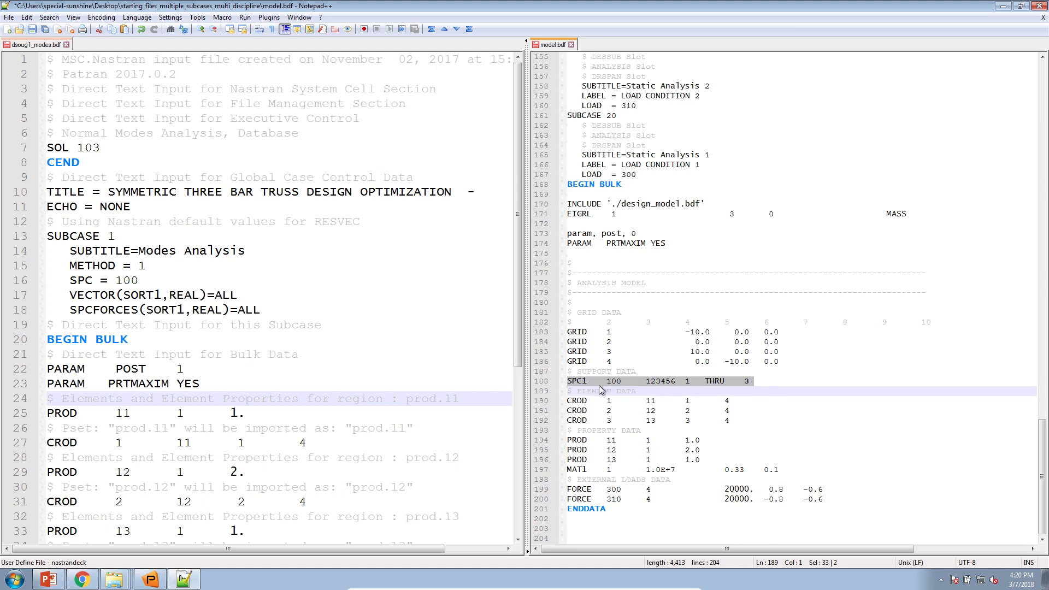
double_click(619, 382)
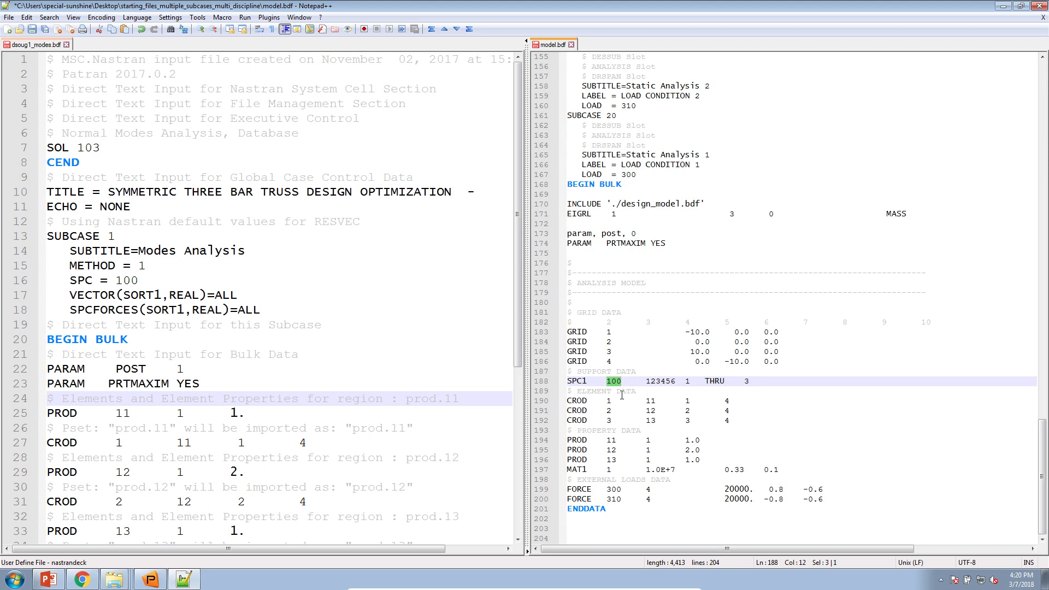
scroll(622, 395, "up", 20)
triple_click(623, 314)
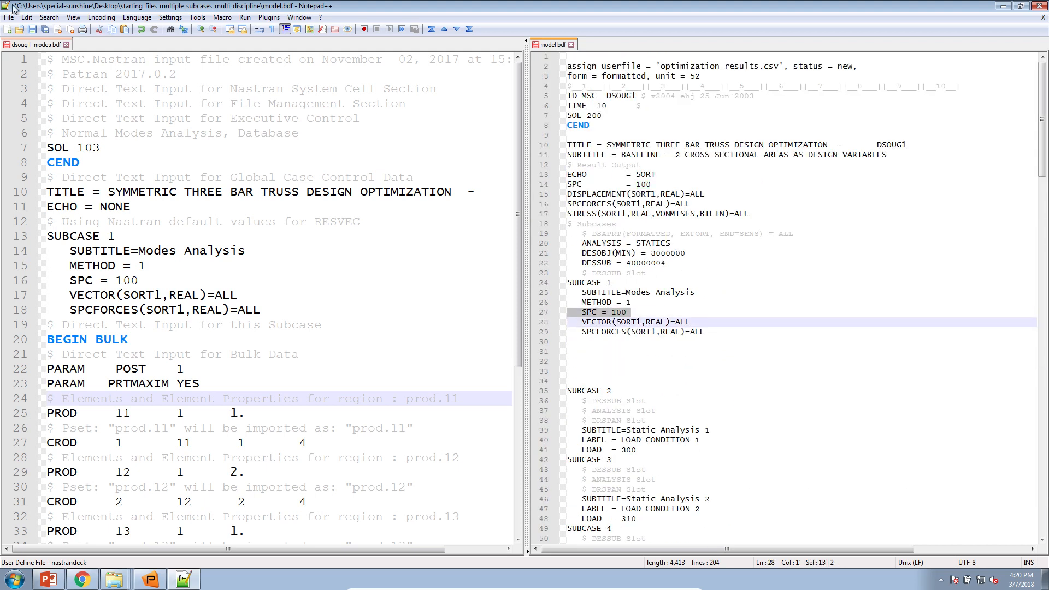
Close dsoug1_modes.bdf without saving its changes, keeping model.bdf open.
left_click(66, 44)
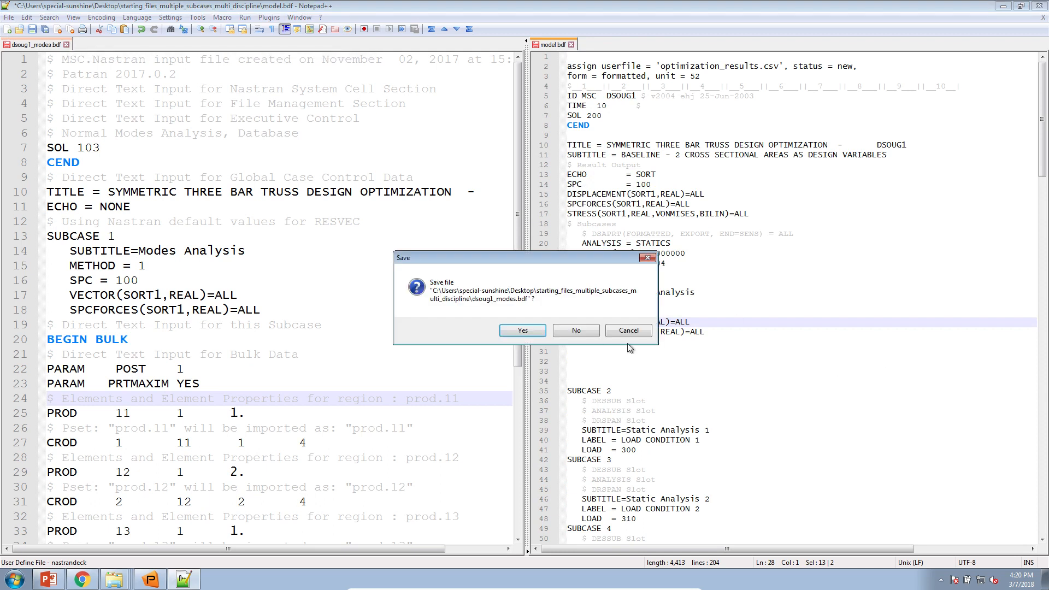
left_click(593, 332)
left_click(276, 292)
left_click(119, 379)
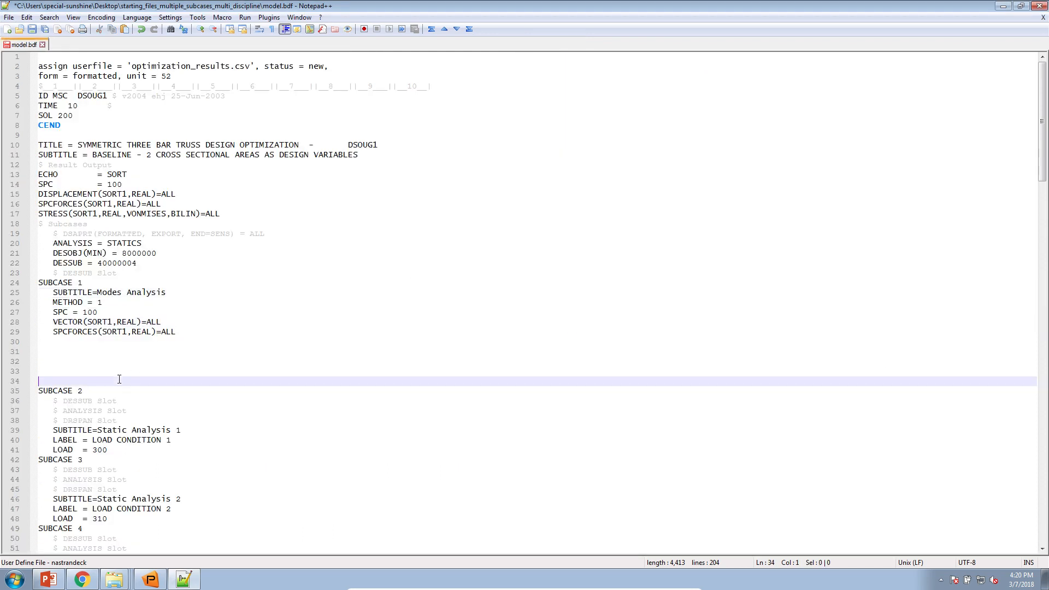
Review the added SUBCASE 1 block, save model.bdf and close the text editor.
left_click_drag(178, 332, 37, 286)
scroll(125, 295, "down", 2)
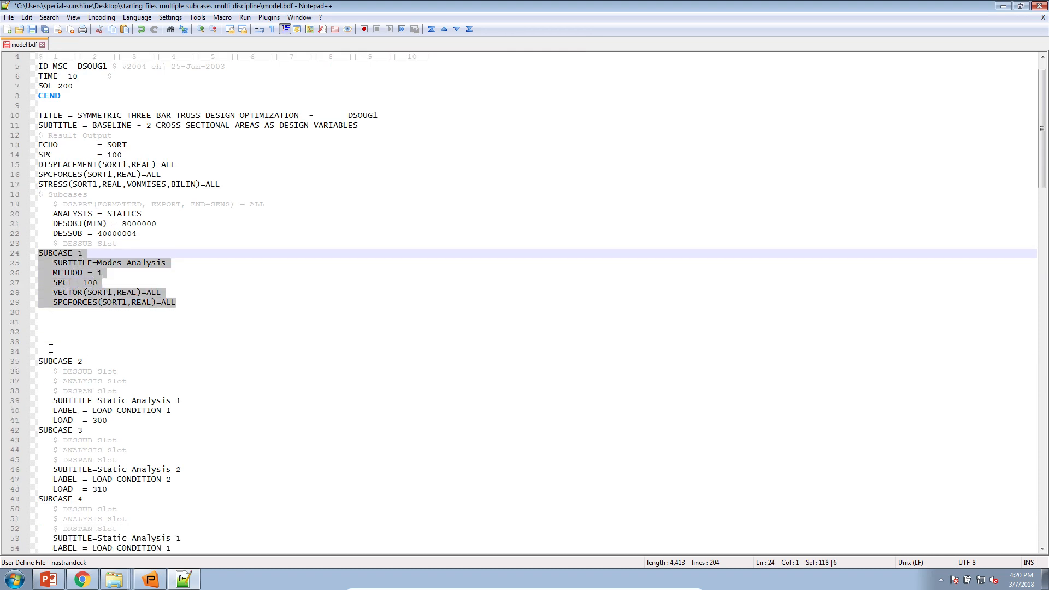
left_click(220, 309)
left_click(31, 29)
left_click(1038, 6)
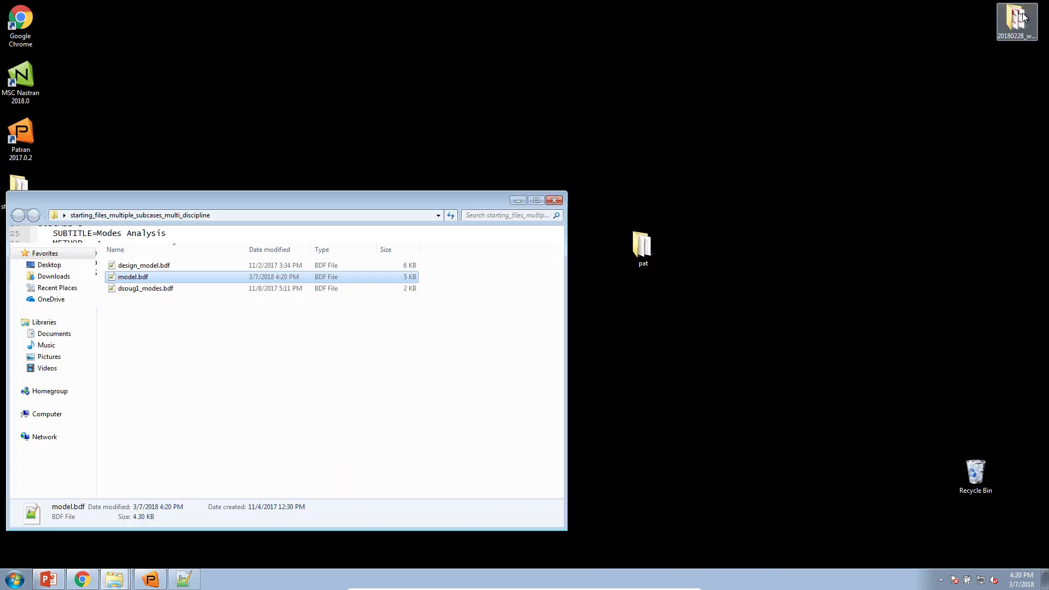
Delete dsoug1_modes.bdf from the starting_files_multiple_subcases_multi_discipline folder by moving it to the Recycle Bin.
left_click(122, 303)
left_click_drag(122, 290, 973, 477)
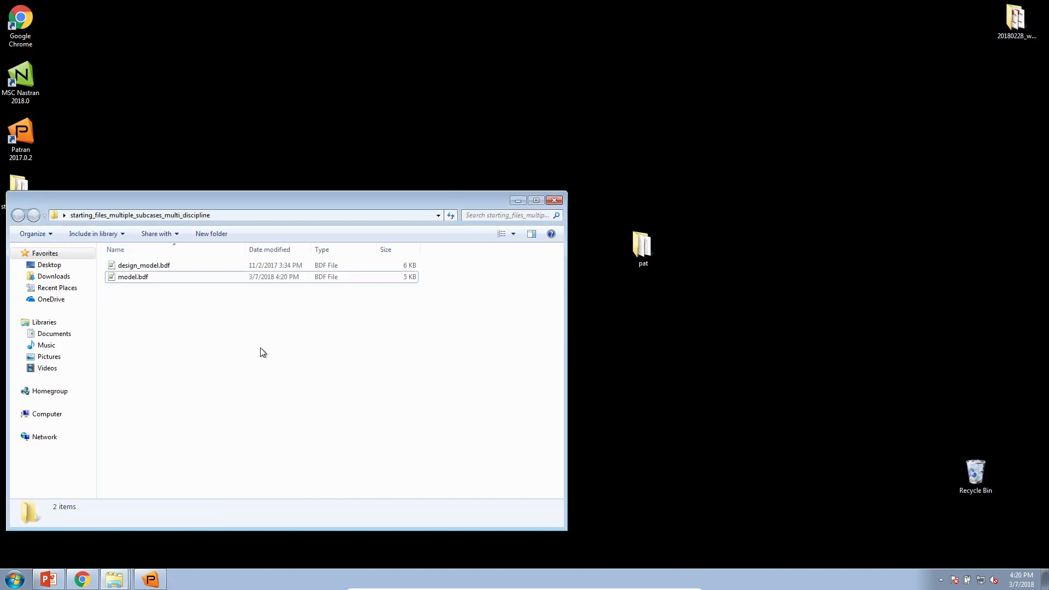
left_click_drag(180, 195, 349, 233)
left_click_drag(351, 346, 254, 268)
Switch to Chrome and open the Size optimization setup of the Nastran SOL 200 Web App.
left_click(89, 581)
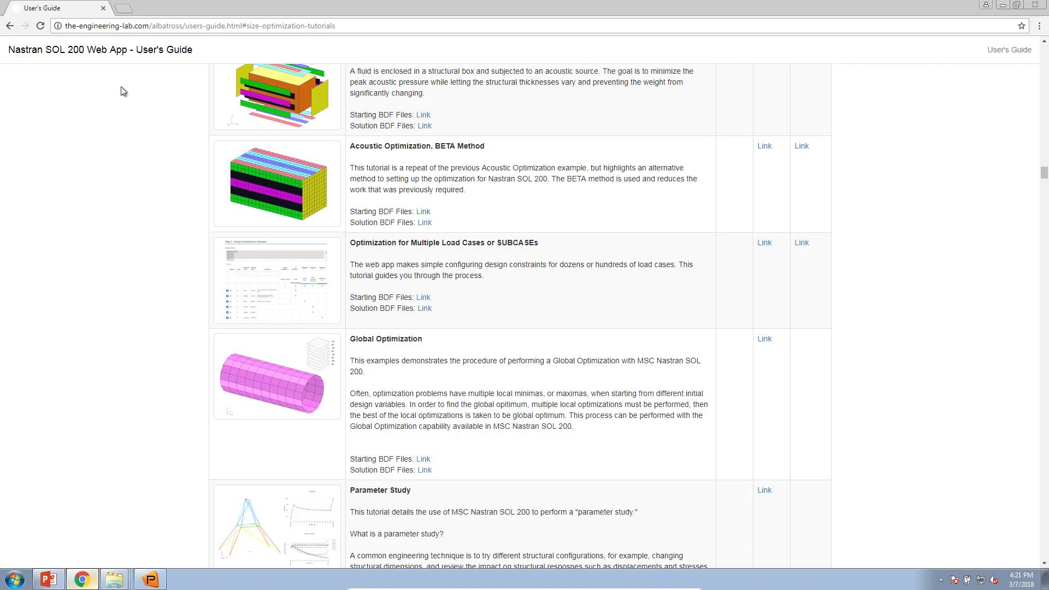
left_click(124, 51)
left_click(300, 300)
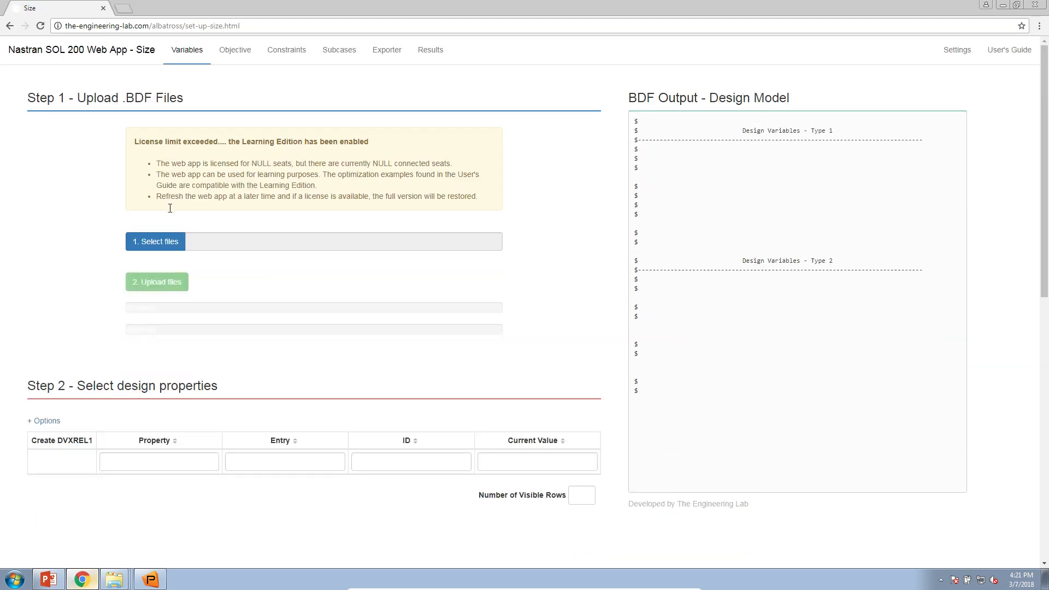
Upload design_model.bdf and model.bdf from the starting_files_multiple_subcases_multi_discipline folder on the desktop.
left_click(156, 148)
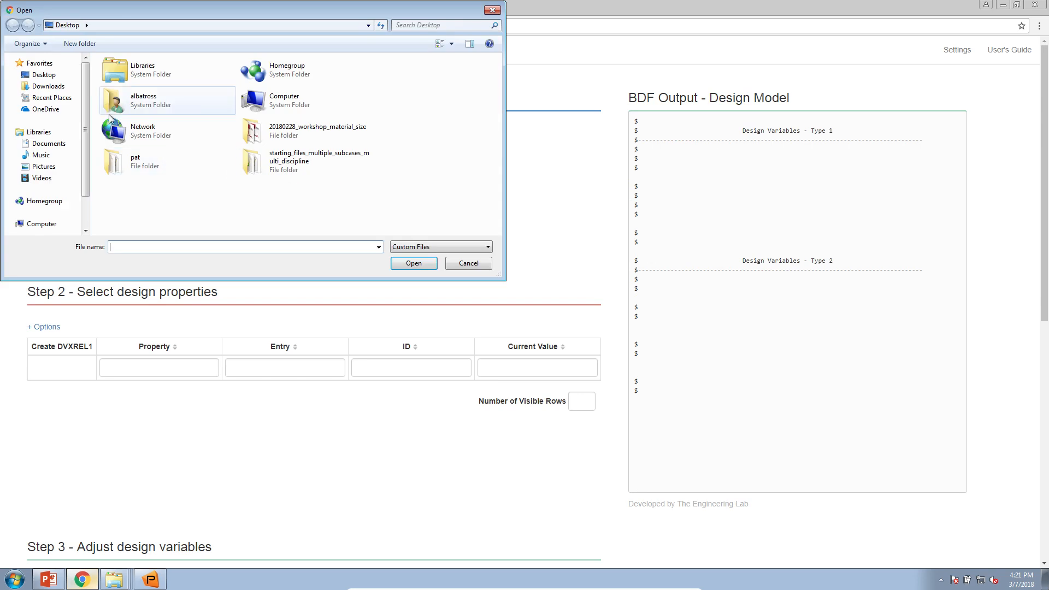
double_click(254, 170)
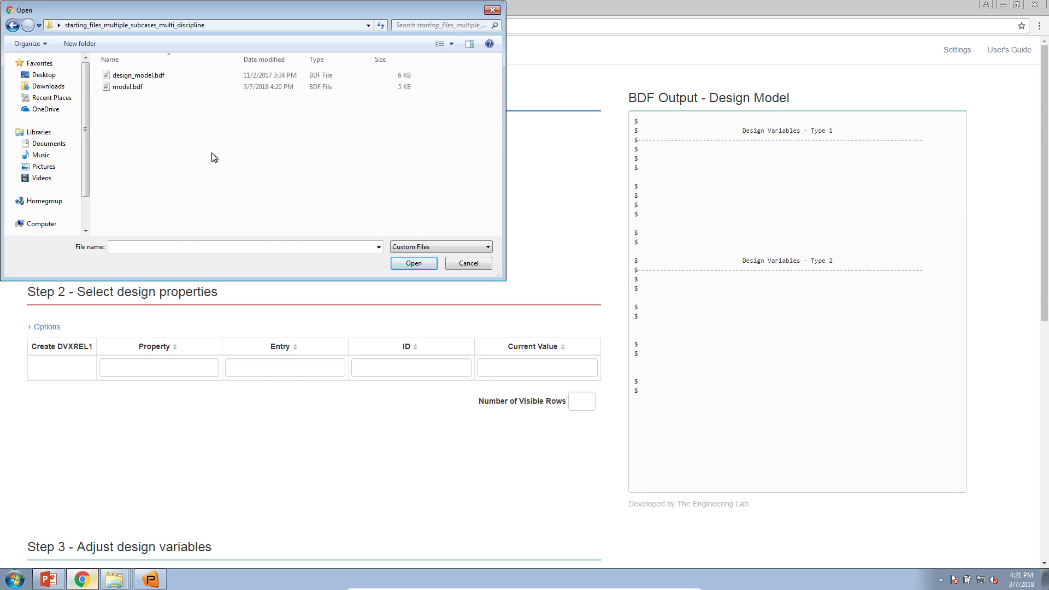
left_click_drag(210, 151, 130, 48)
left_click(400, 266)
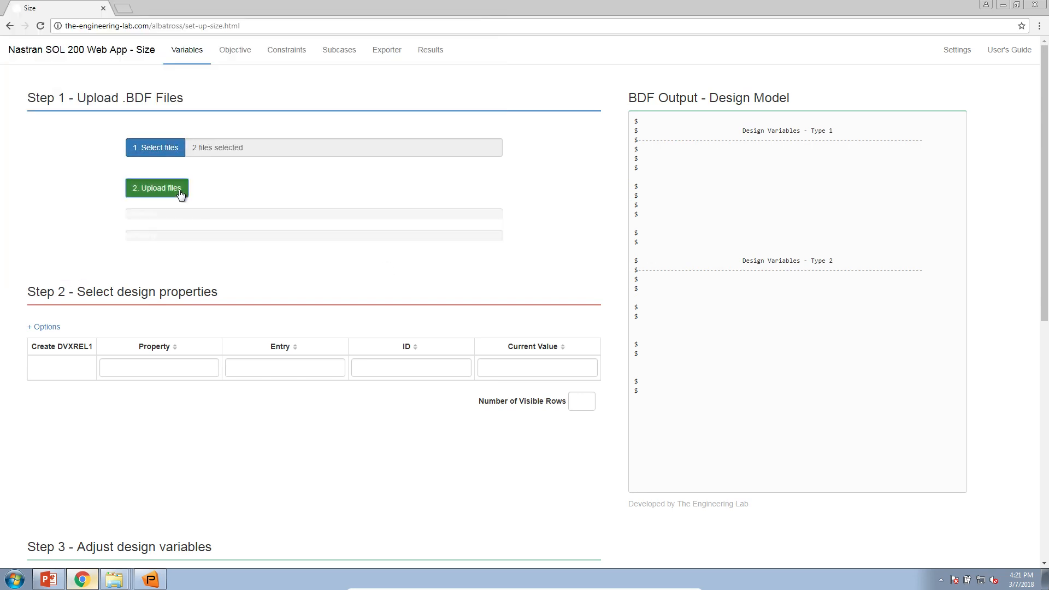
left_click(182, 191)
Review the imported design variables, weight objective and existing constraints.
scroll(199, 255, "down", 7)
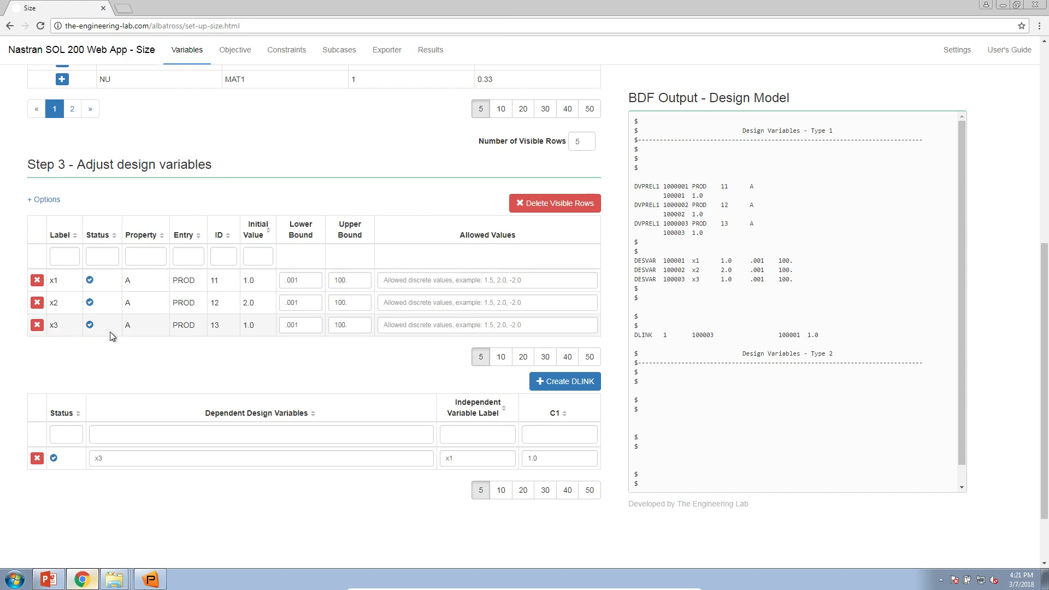
left_click(234, 51)
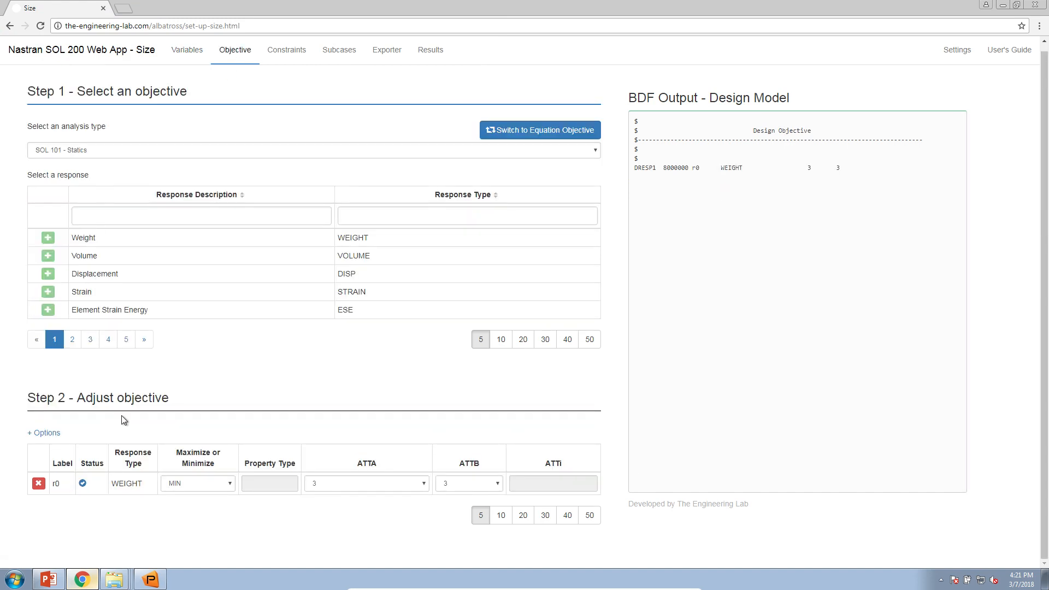
left_click(290, 57)
scroll(263, 290, "up", 4)
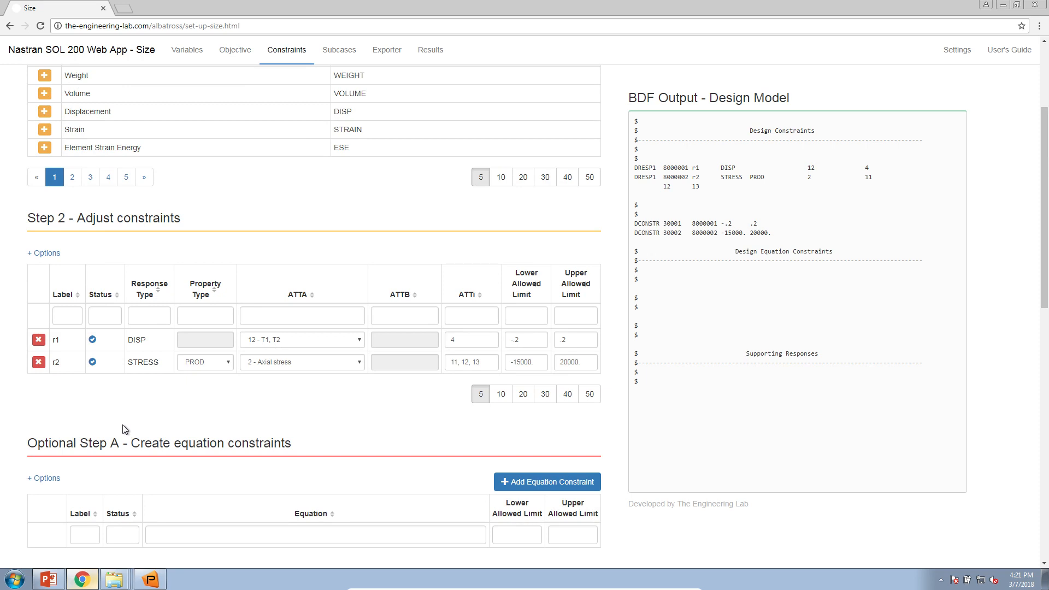
Add a Frequency (FREQ) constraint from the SOL 103 - Normal Modes responses.
scroll(127, 444, "up", 3)
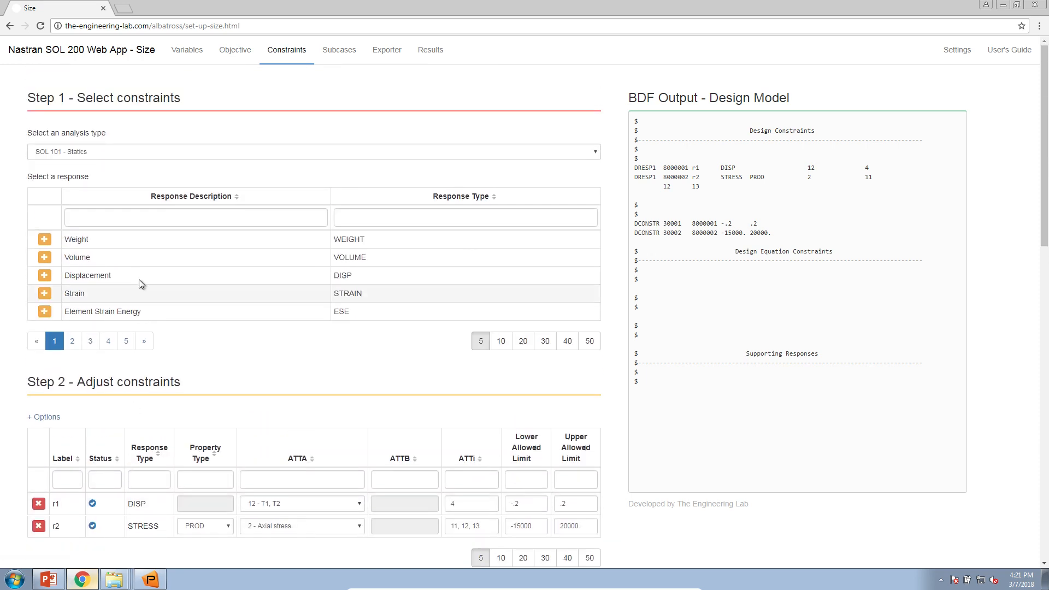
left_click(136, 153)
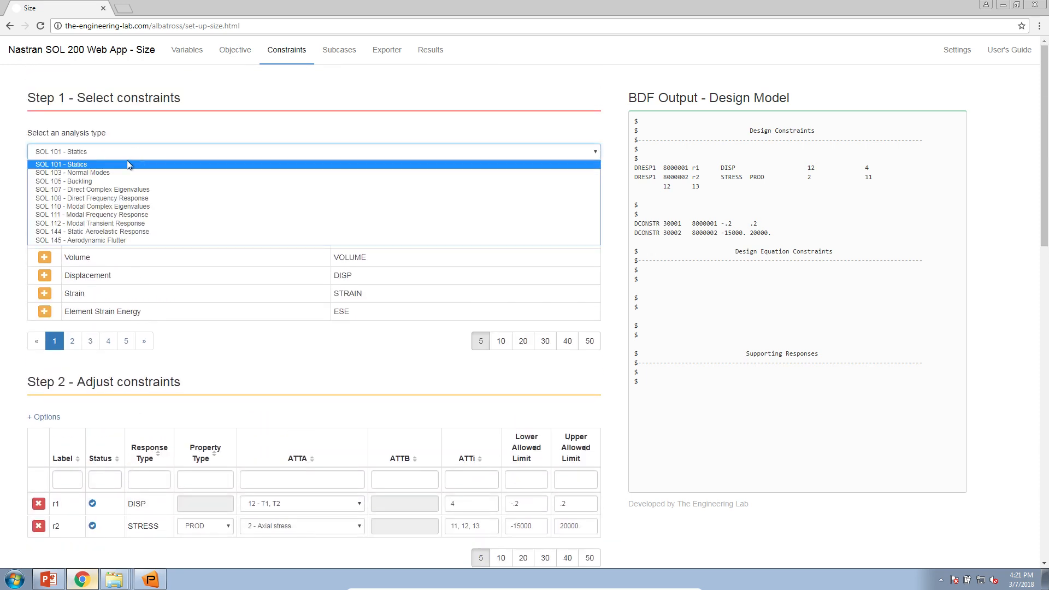
left_click(121, 173)
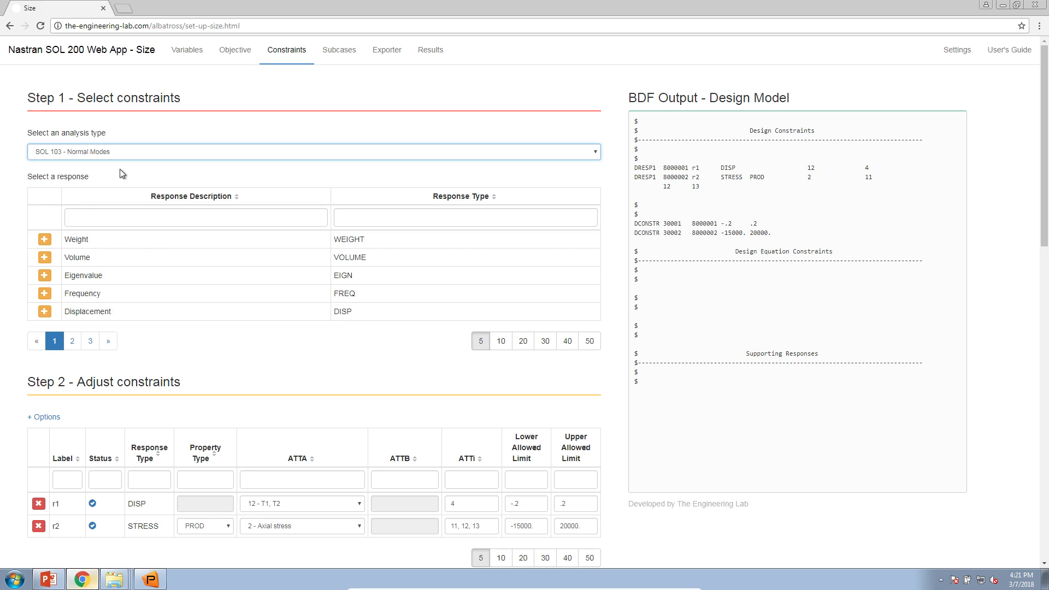
left_click(45, 296)
Set the r3 frequency constraint to mode number 1 with a lower allowed limit of 80.
scroll(65, 304, "down", 2)
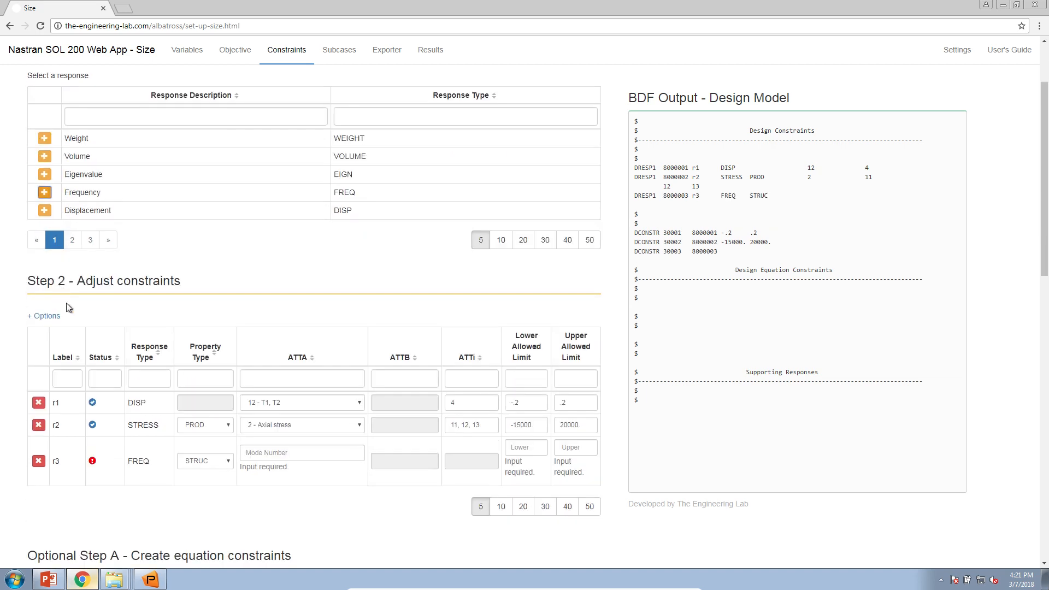
left_click(265, 444)
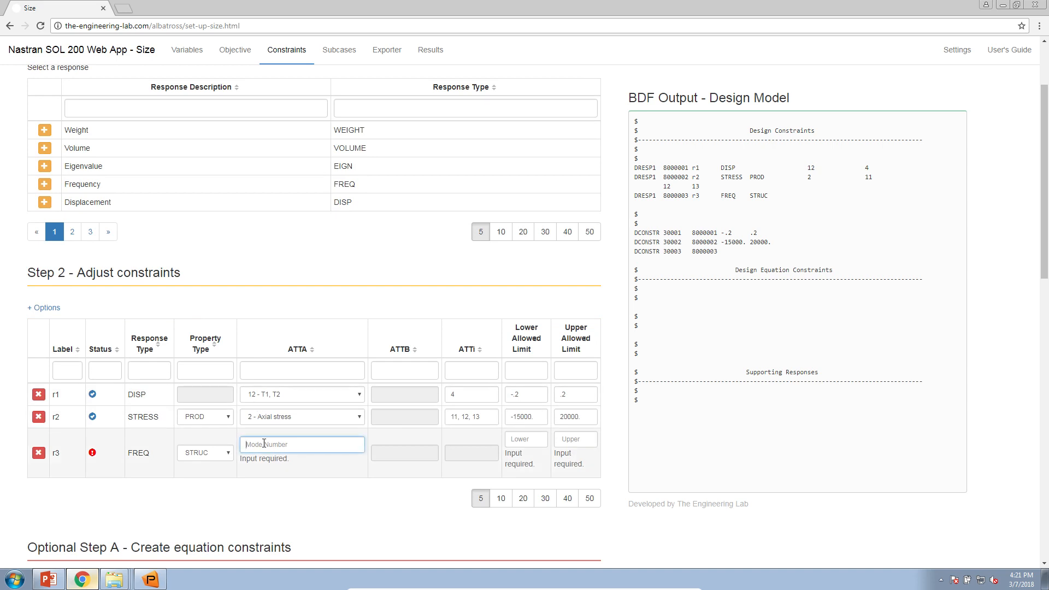
type("1")
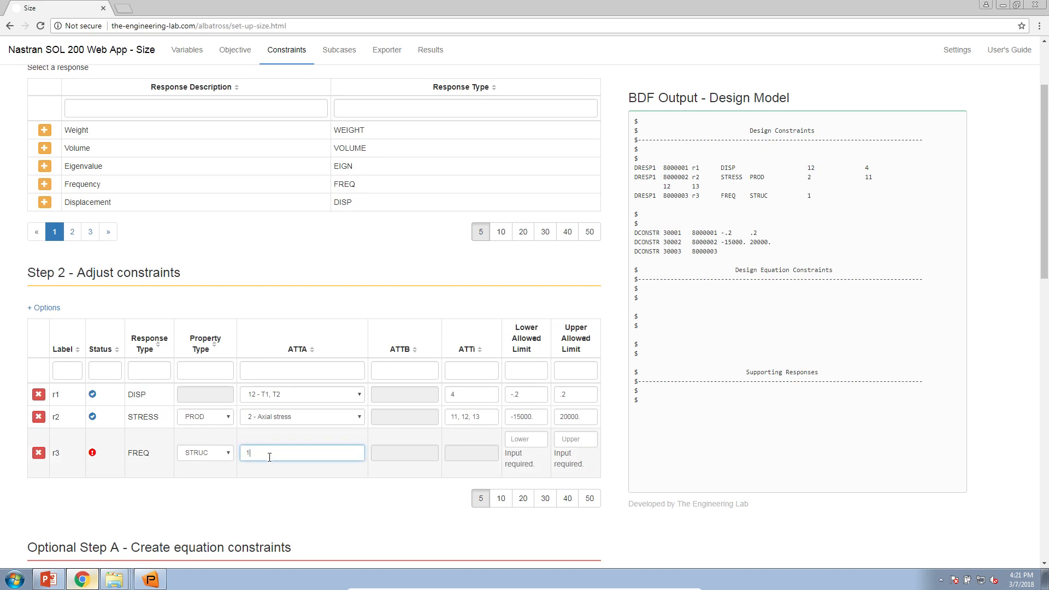
left_click(539, 436)
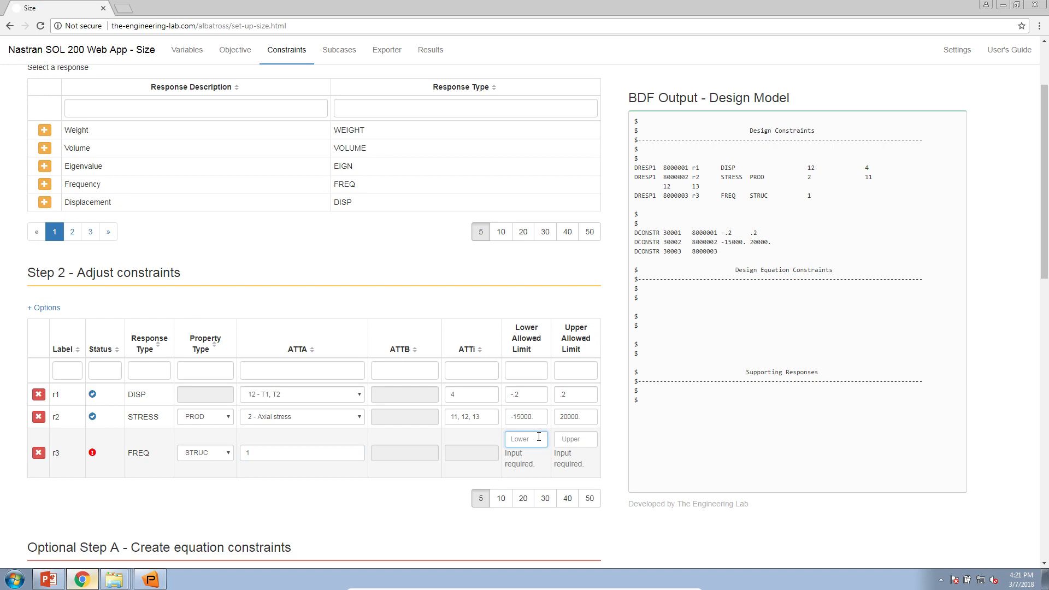
type("80.")
key("Tab")
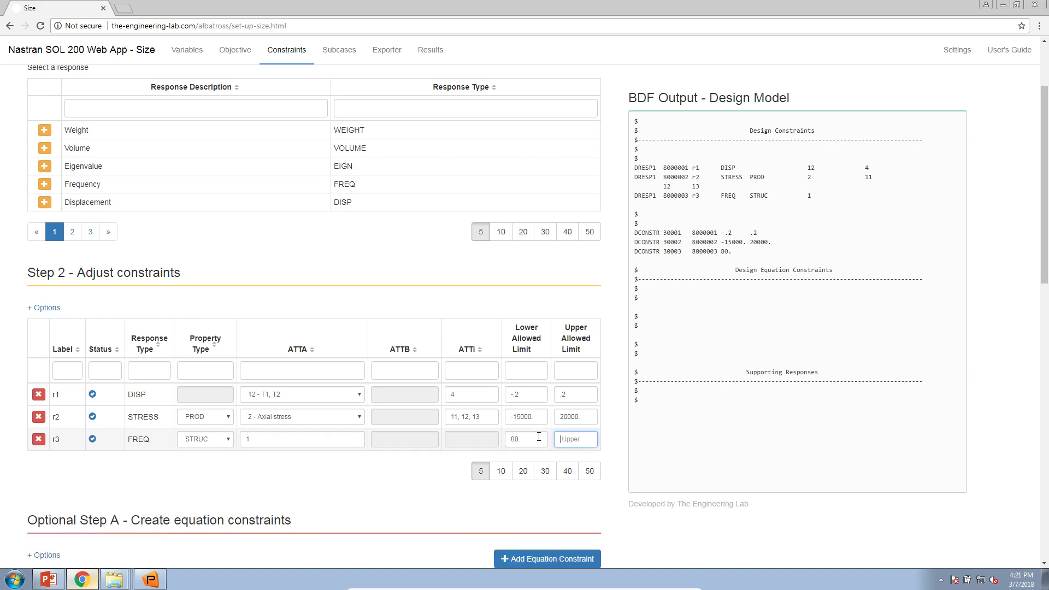
Check the r3 natural frequency limit on the PowerPoint problem statement slide against the value entered in the web app.
left_click(48, 578)
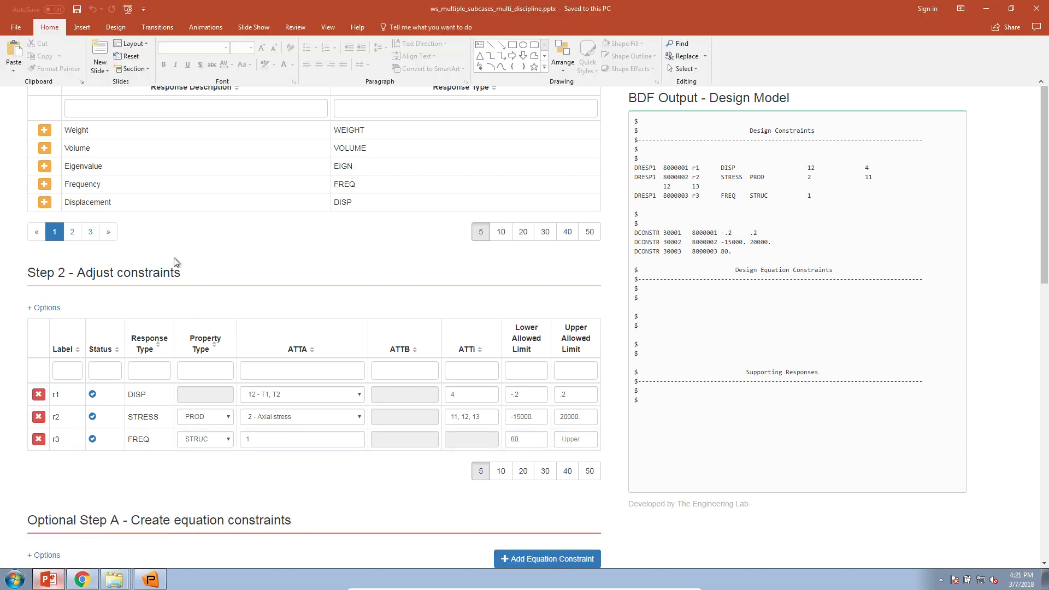
left_click(103, 215)
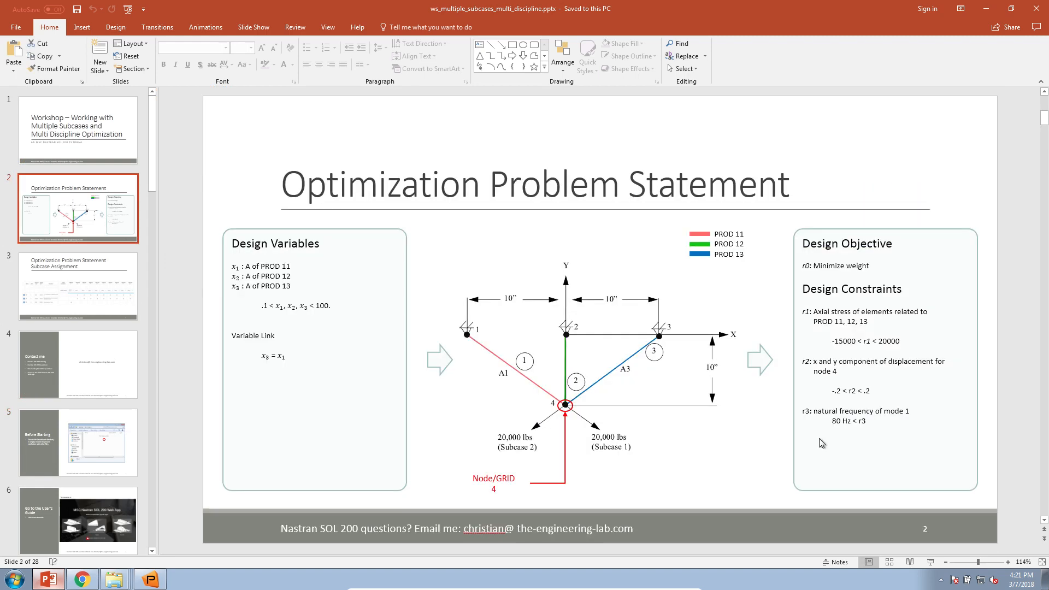
double_click(836, 421)
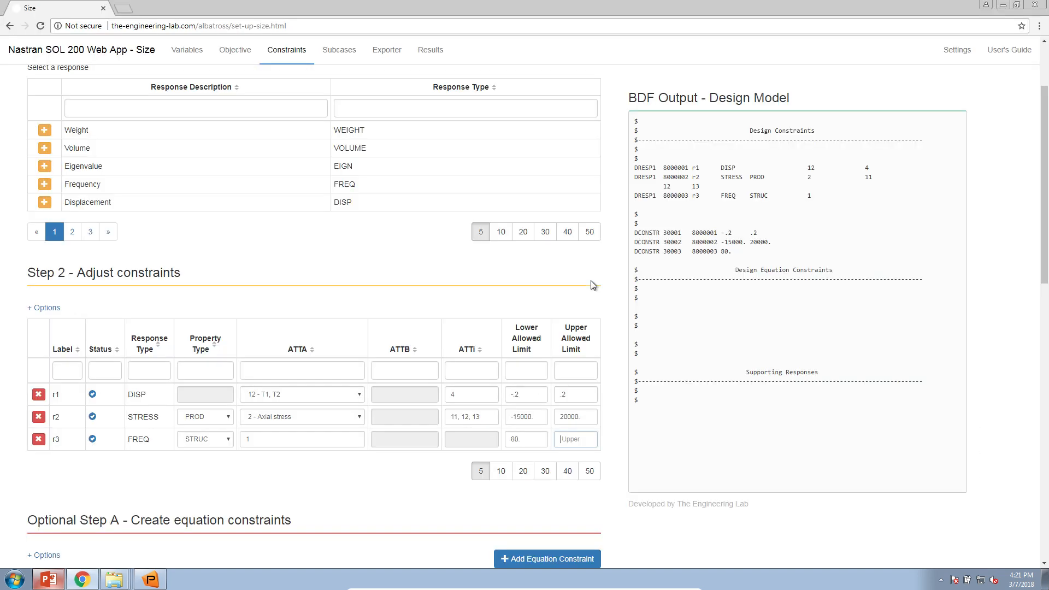
left_click(987, 9)
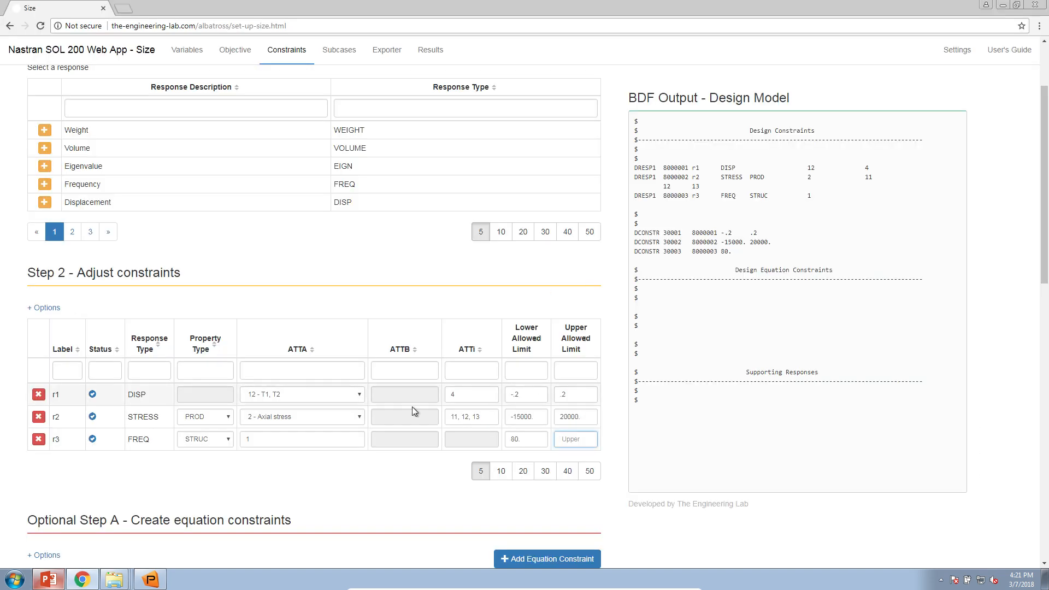
left_click(526, 439)
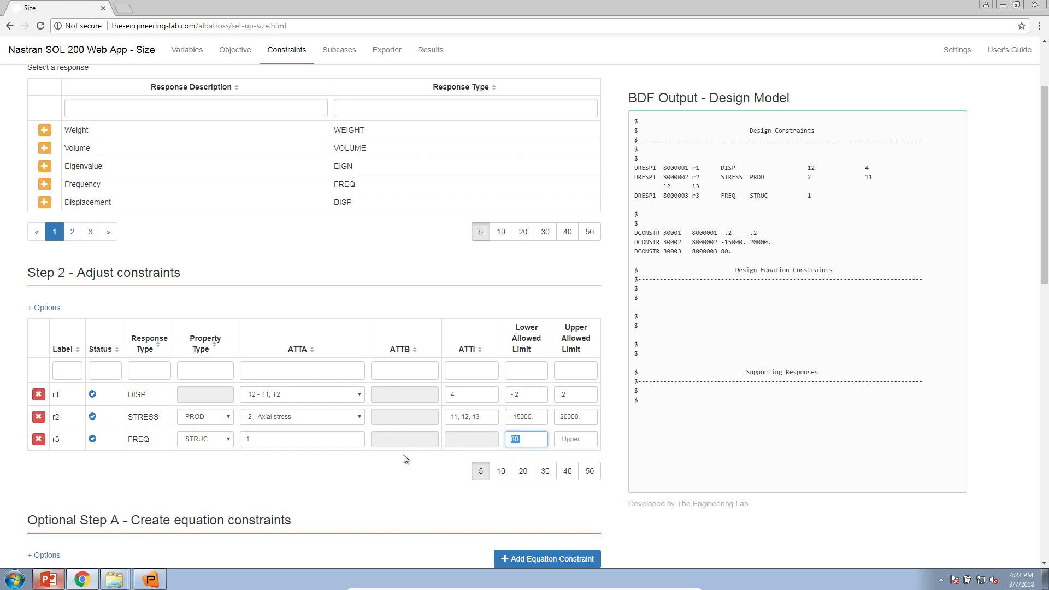
Expand the width of the table that assigns constraints to subcases.
left_click(337, 56)
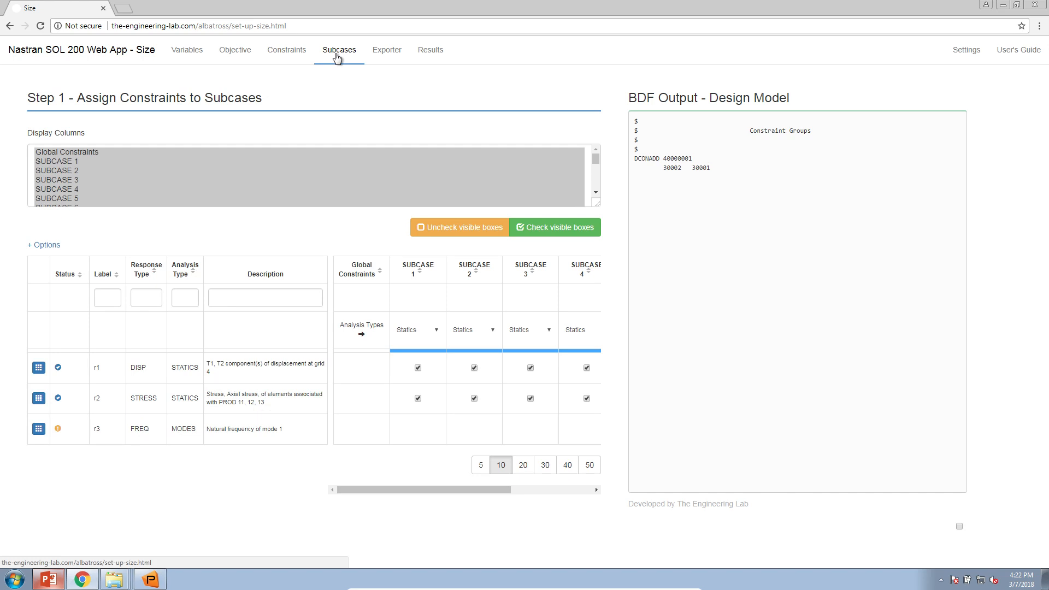
left_click(57, 245)
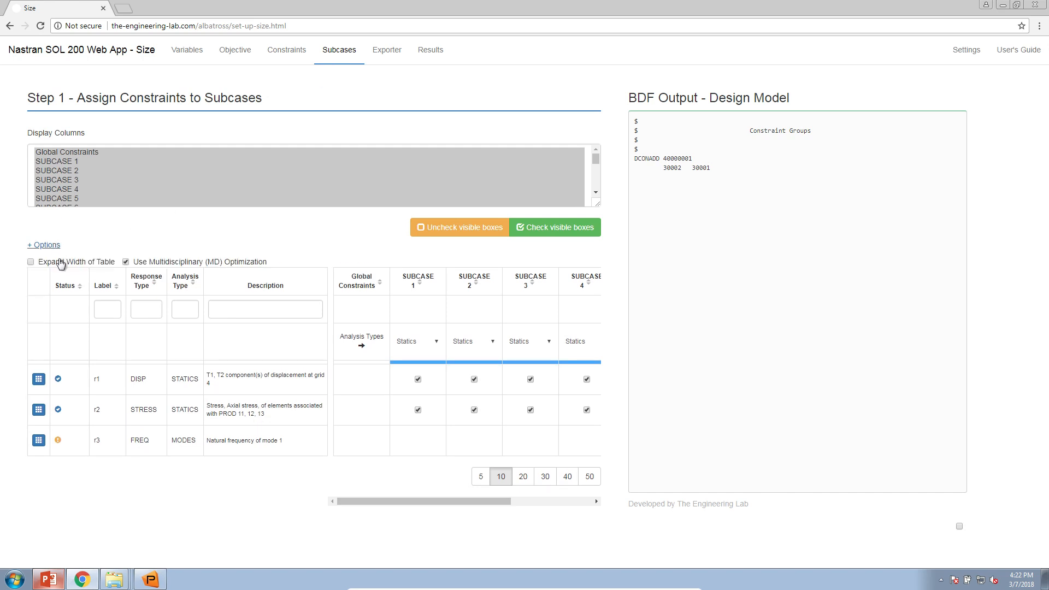
left_click(62, 263)
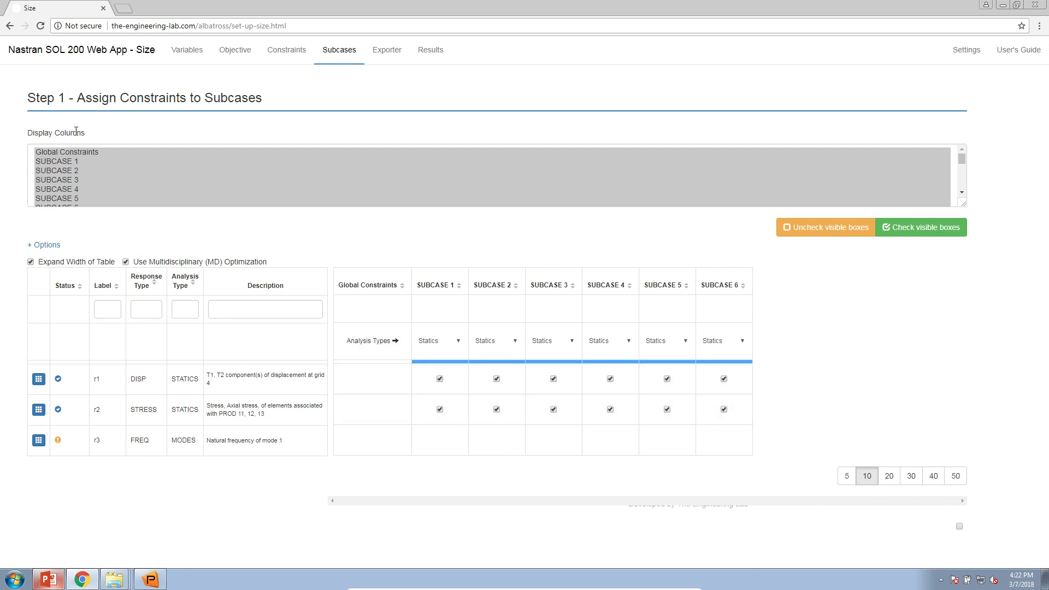
Display the columns from Global Constraints through SUBCASE 20 in the constraint assignment table.
left_click(82, 154)
scroll(85, 167, "down", 5)
left_click(82, 196, "shift")
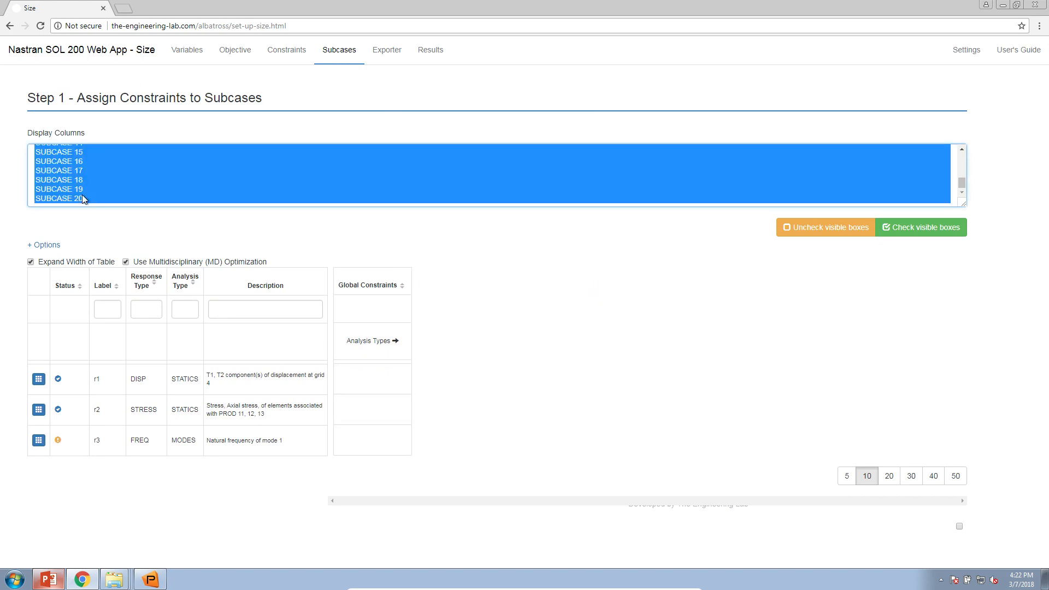
left_click_drag(475, 501, 337, 522)
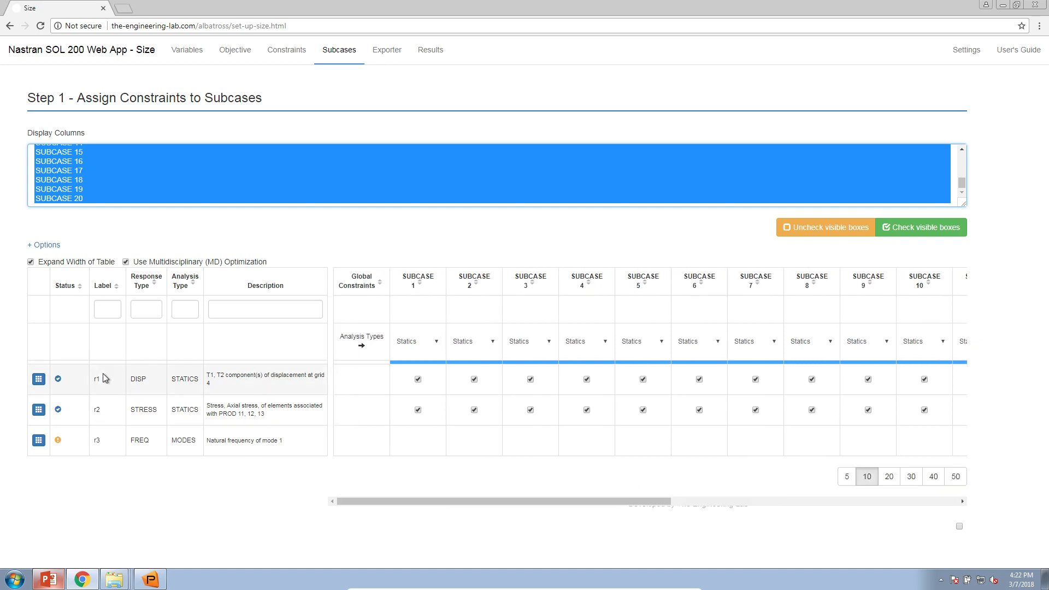
Examine the r1 and r2 constraint assignments across all subcases up to SUBCASE 20.
double_click(144, 410)
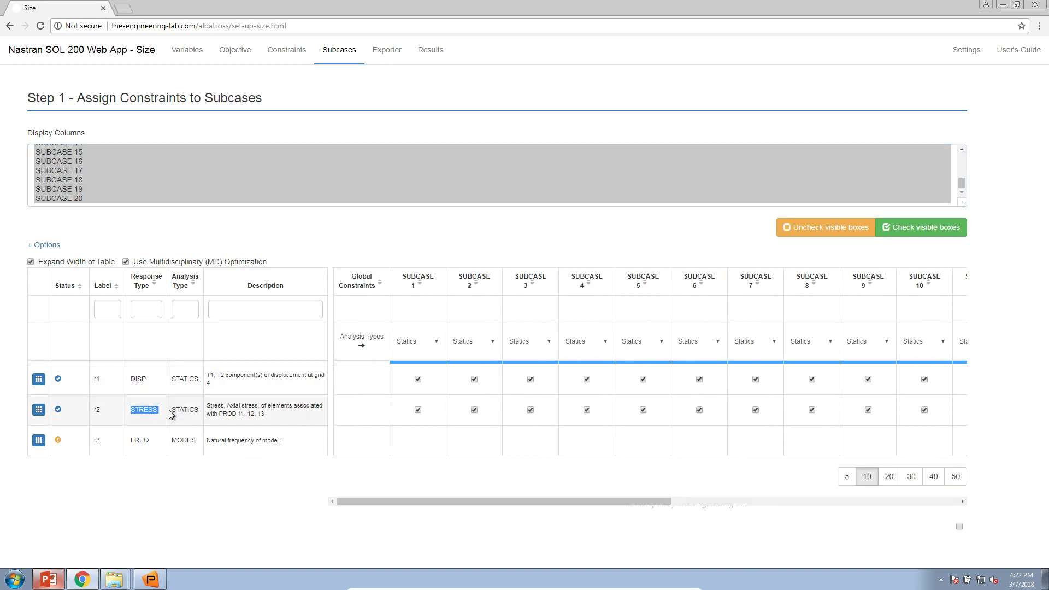
left_click_drag(395, 502, 415, 501)
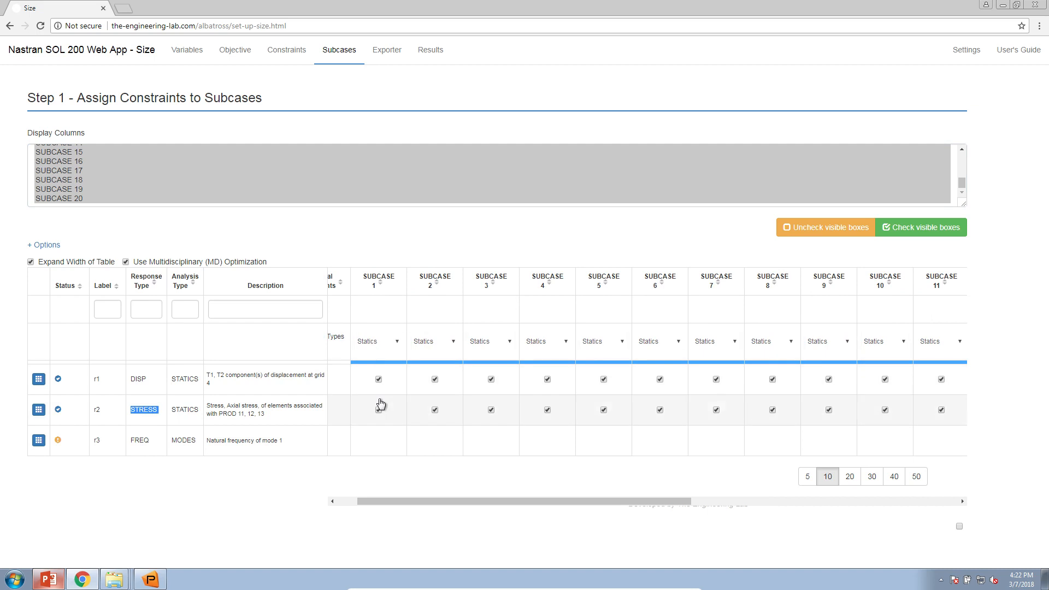
left_click_drag(583, 501, 877, 499)
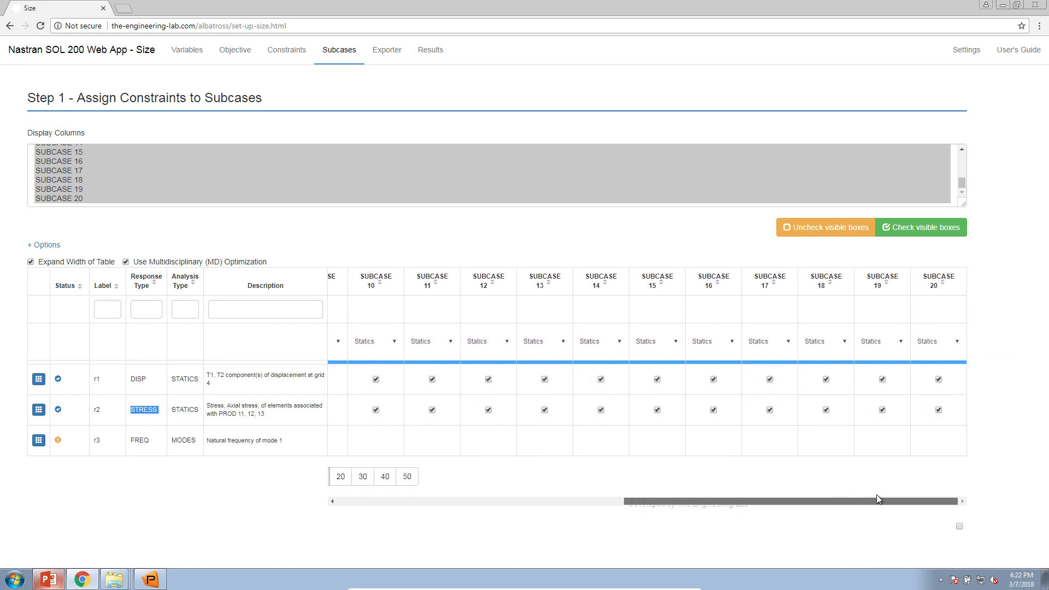
left_click_drag(960, 493, 450, 494)
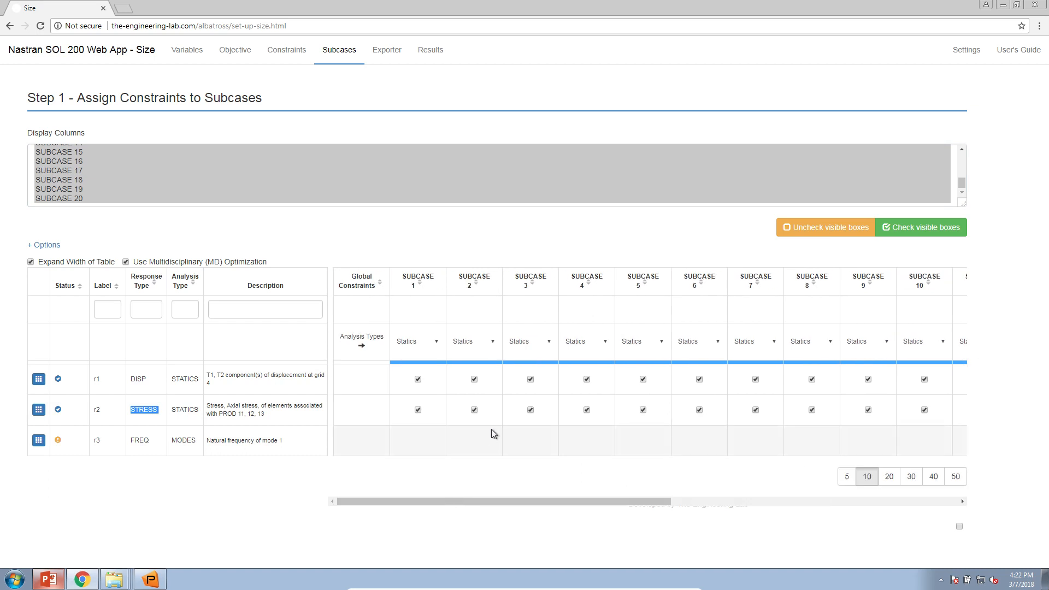
Unassign stress constraint r2 from SUBCASE 2 and 4, and displacement constraint r1 from SUBCASE 3 and 5.
left_click(475, 410)
left_click(530, 380)
left_click(587, 410)
left_click(643, 380)
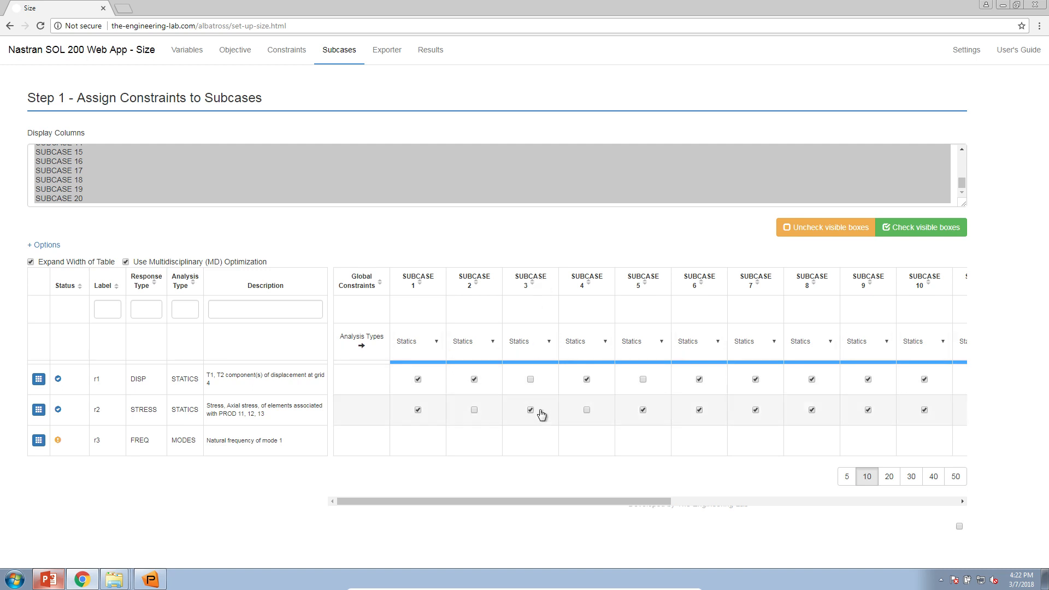
left_click(639, 405)
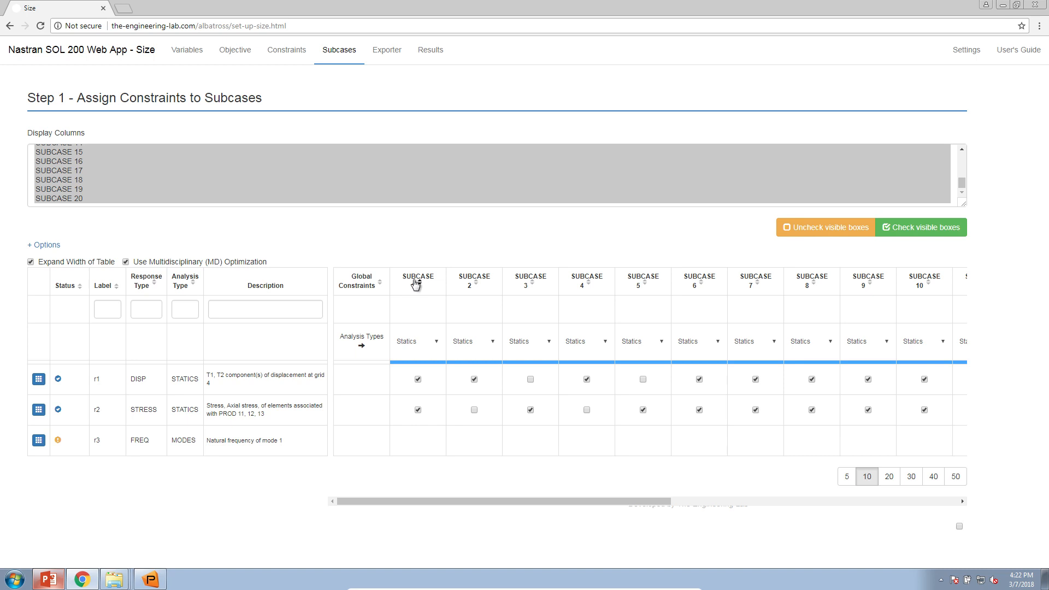
Set the analysis type of SUBCASE 1 to Normal Modes.
left_click(419, 379)
left_click(418, 410)
left_click(427, 341)
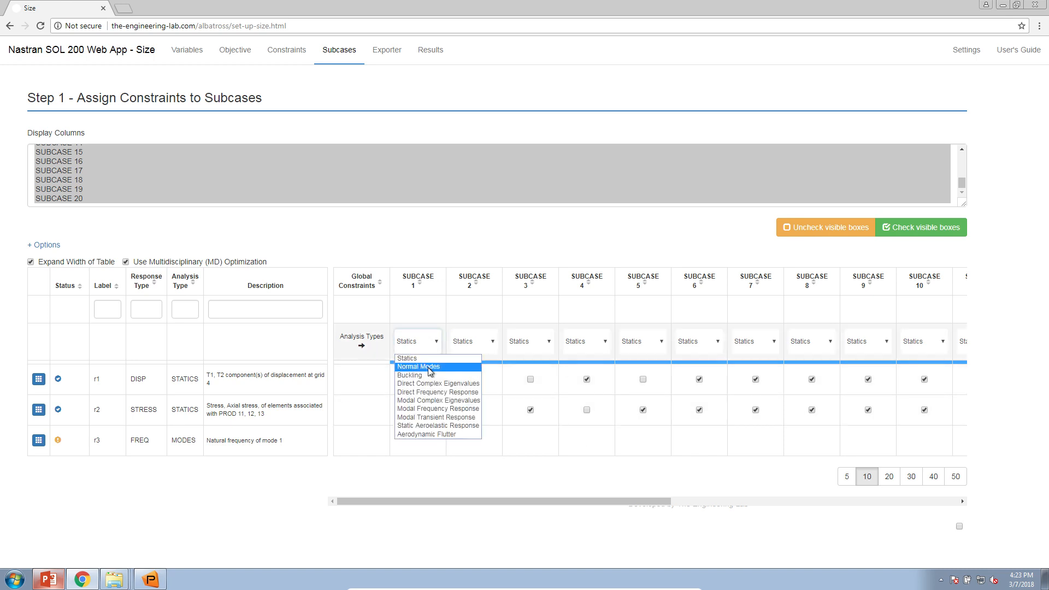
left_click(429, 367)
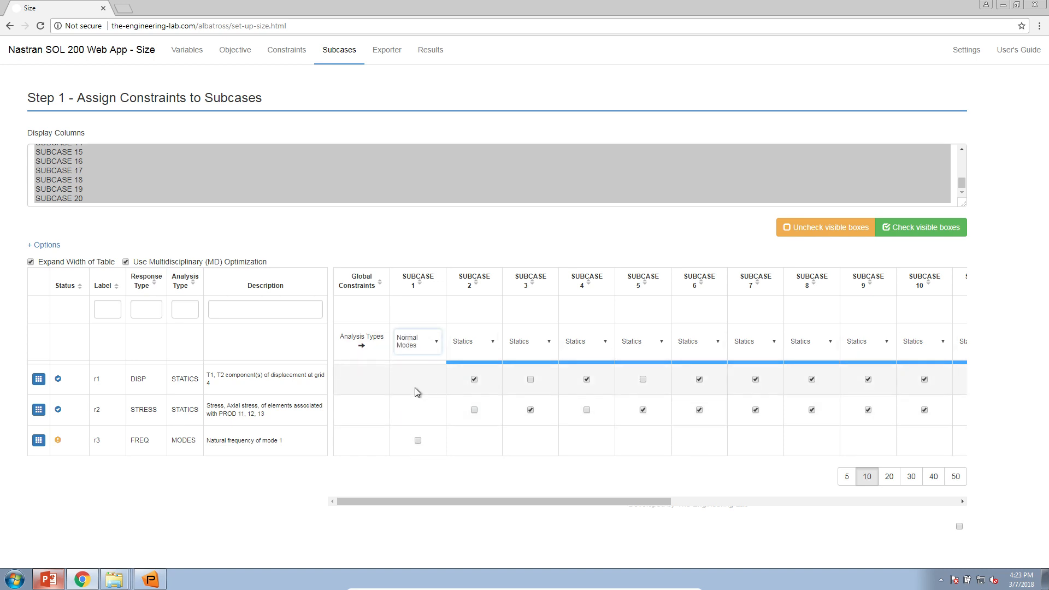
Keep Normal Modes as the analysis type of SUBCASE 1 and assign frequency constraint r3 to SUBCASE 1.
left_click(421, 352)
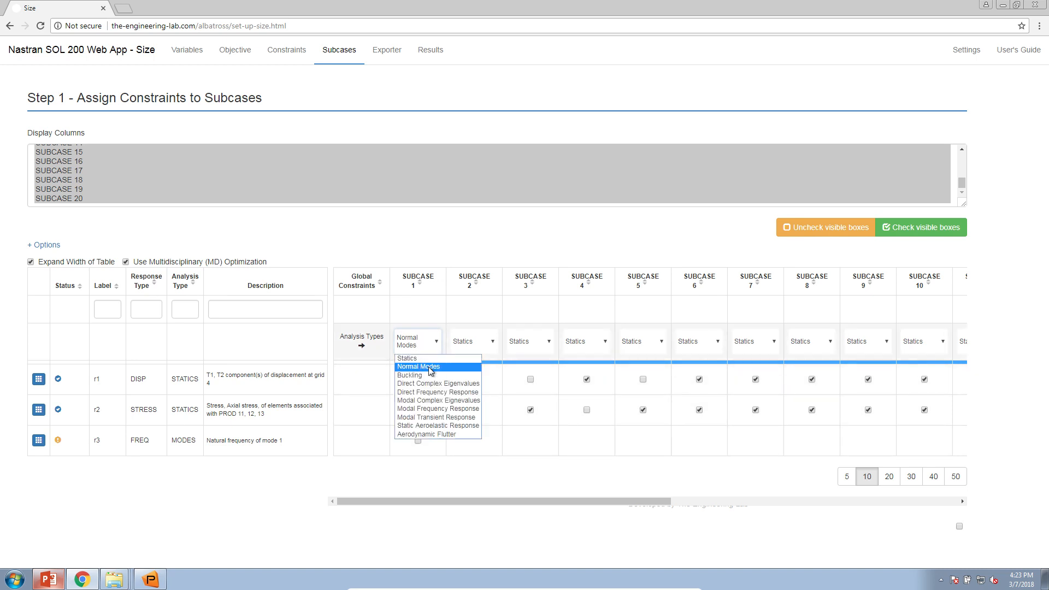
left_click(429, 366)
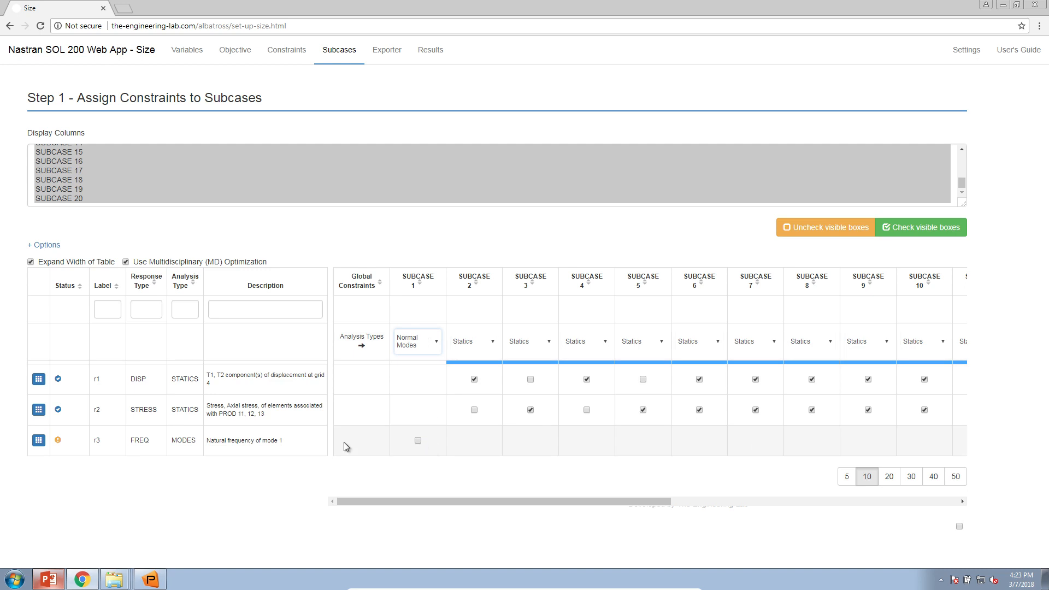
left_click(106, 441)
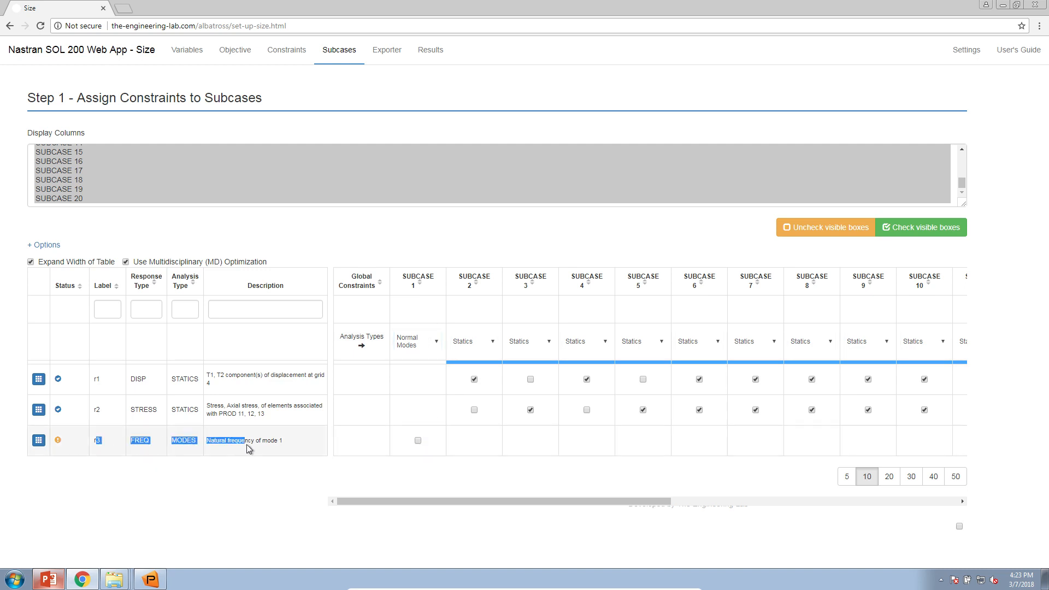
left_click(418, 441)
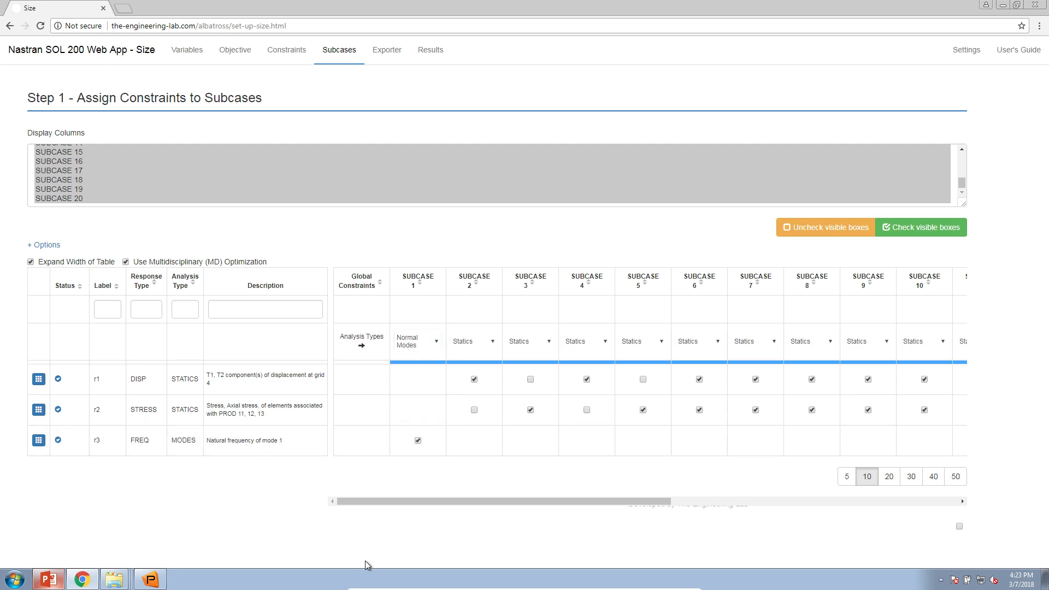
Export the optimization model by downloading the BDF files with the Auto Execute MSC Nastran option.
left_click(387, 50)
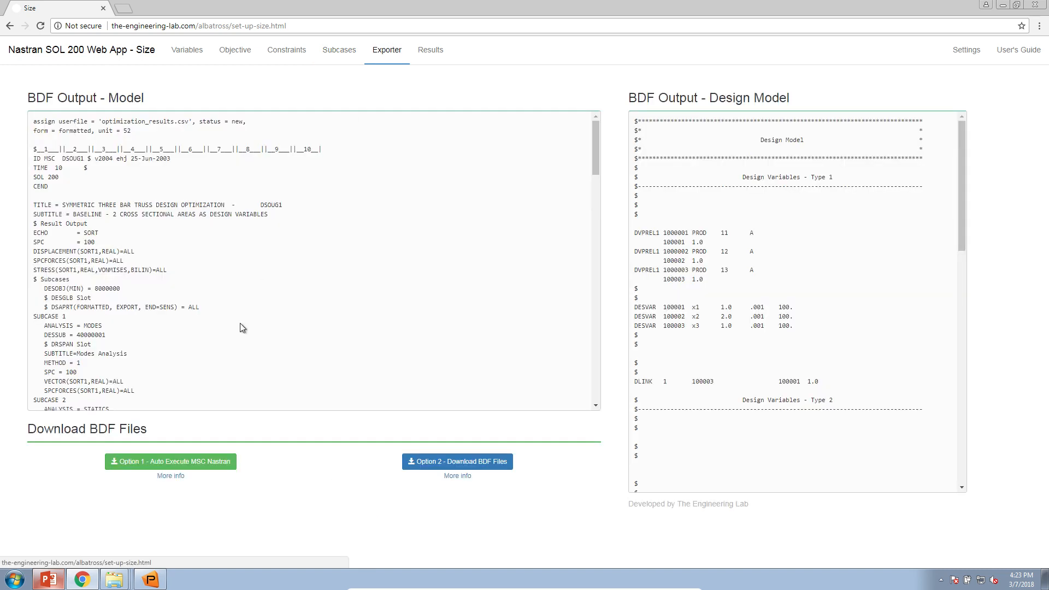
right_click(118, 578)
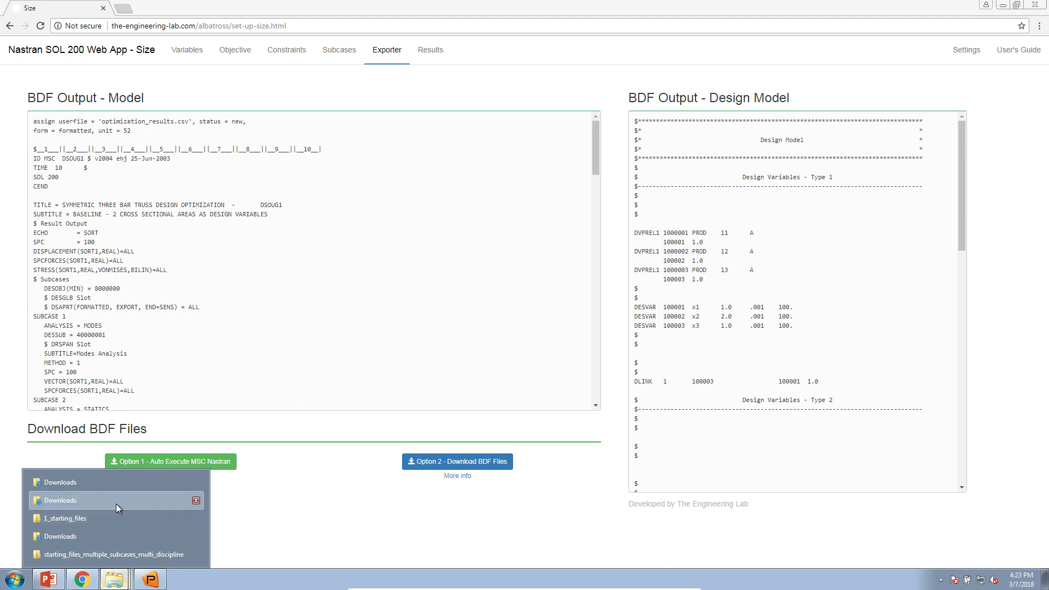
left_click(116, 504)
left_click(175, 463)
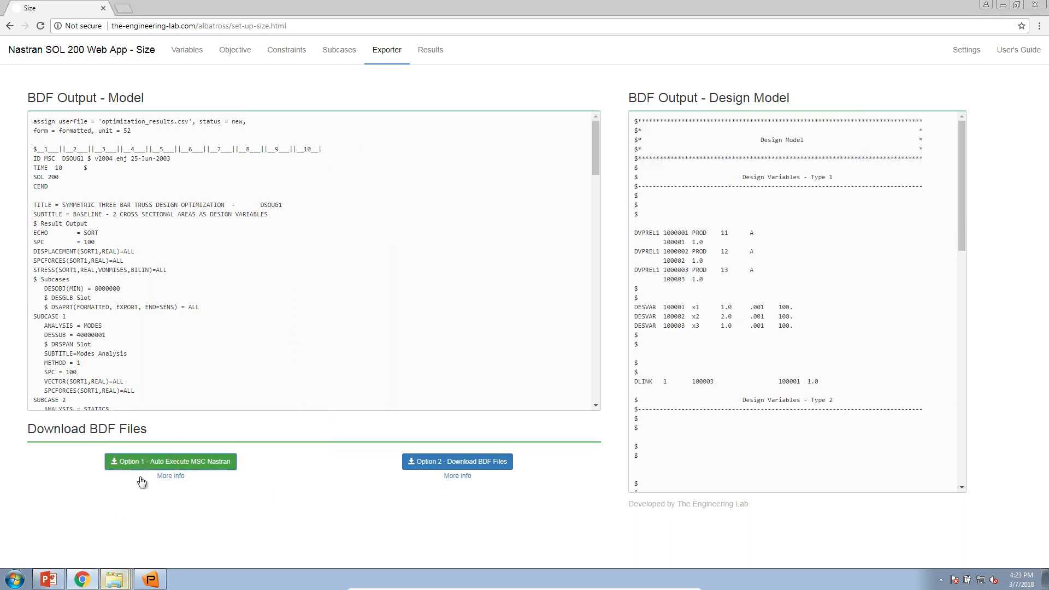
Extract nastran_working_directory.zip in the Downloads folder and run Start MSC Nastran from the extracted folder.
right_click(116, 579)
left_click(111, 501)
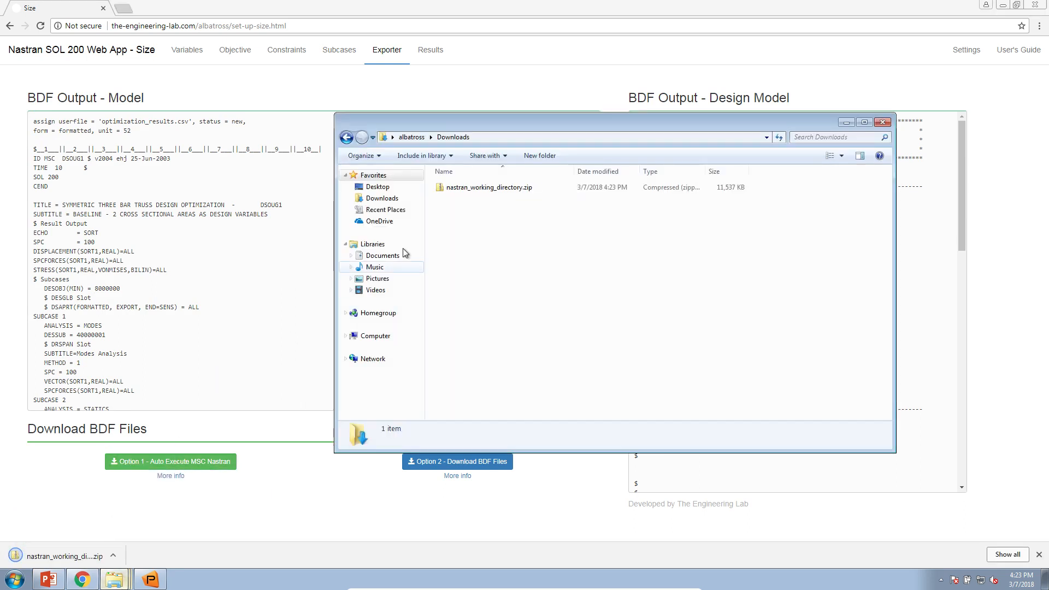
right_click(470, 189)
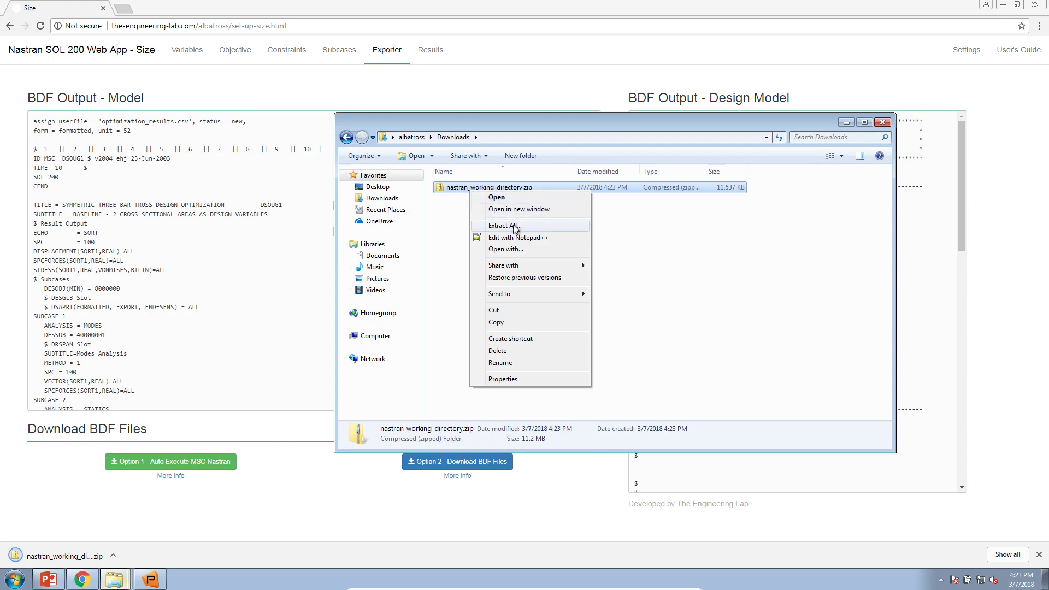
left_click(512, 225)
left_click(618, 393)
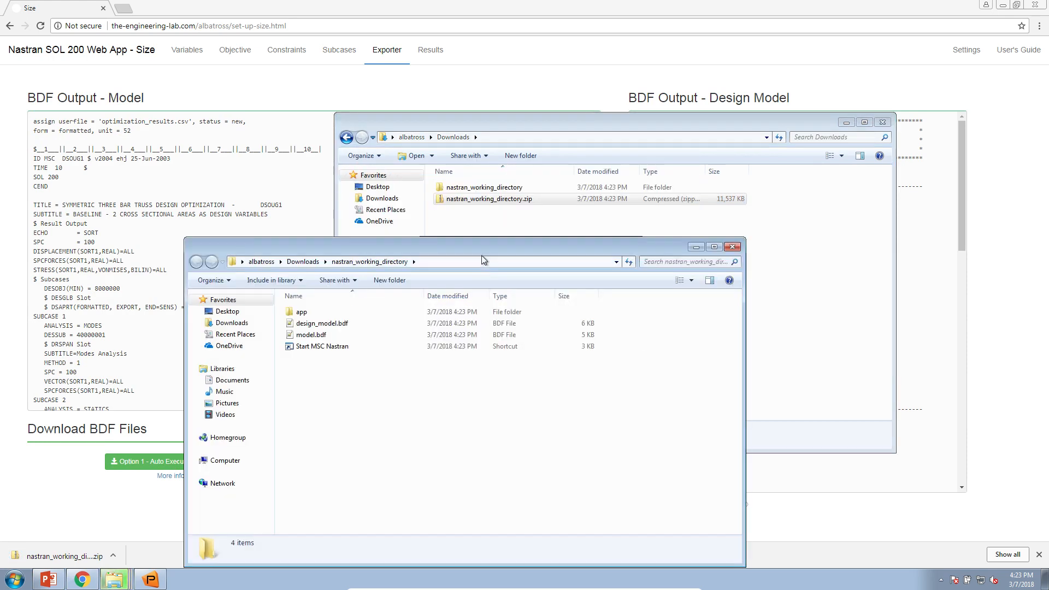
double_click(347, 347)
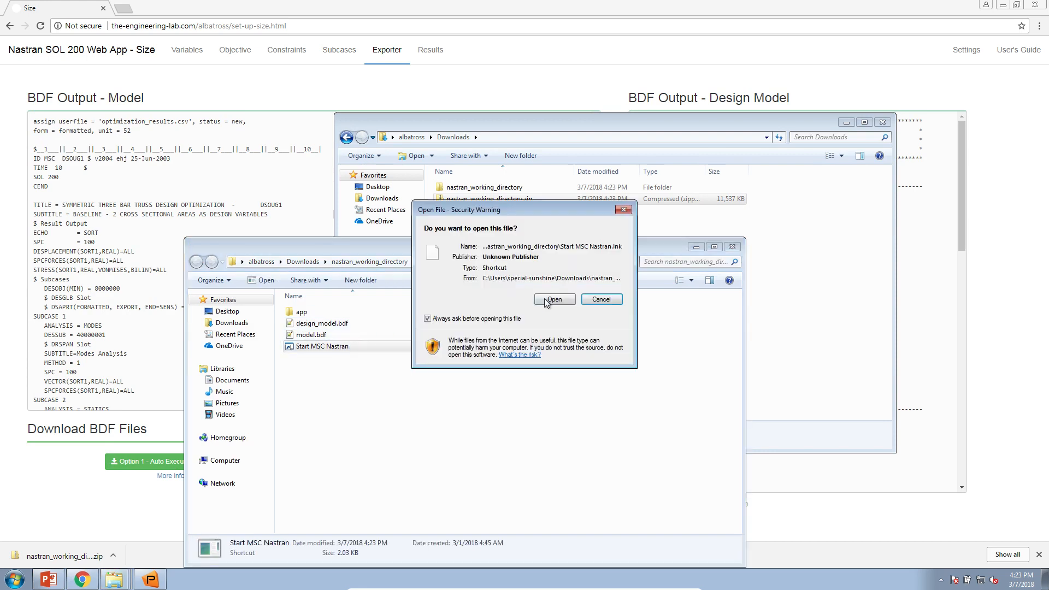
left_click(553, 300)
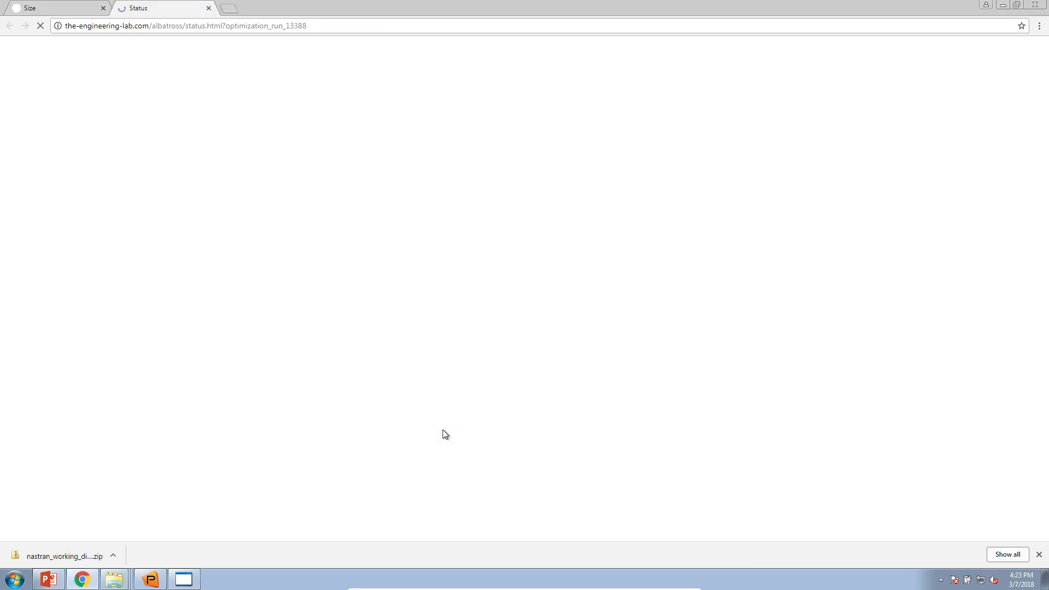
Review the constraint assignments per subcase and the analysis types available for SUBCASE 1 in the Size setup.
left_click(65, 8)
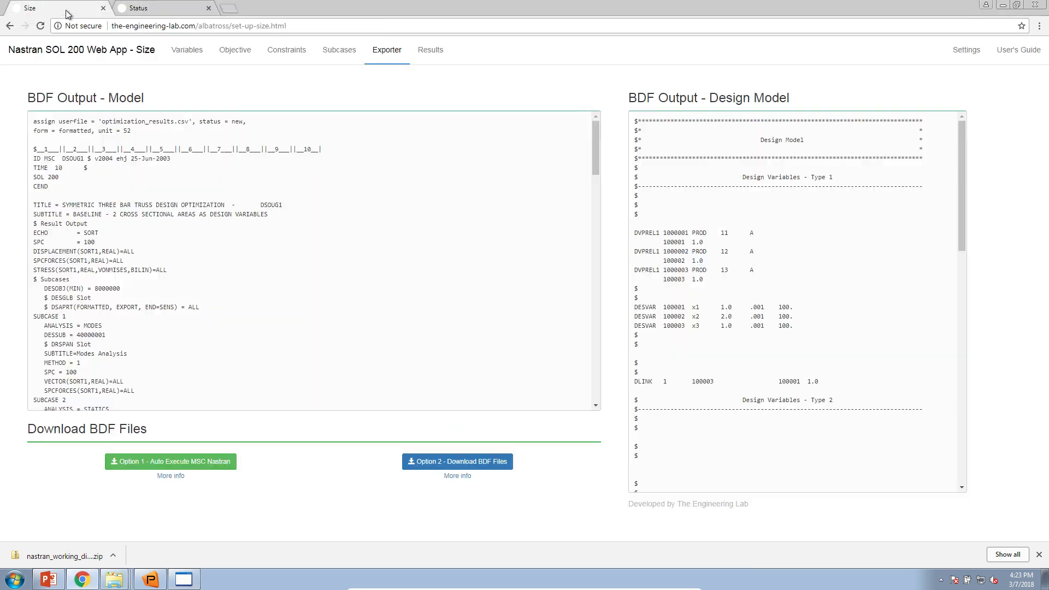
left_click(347, 49)
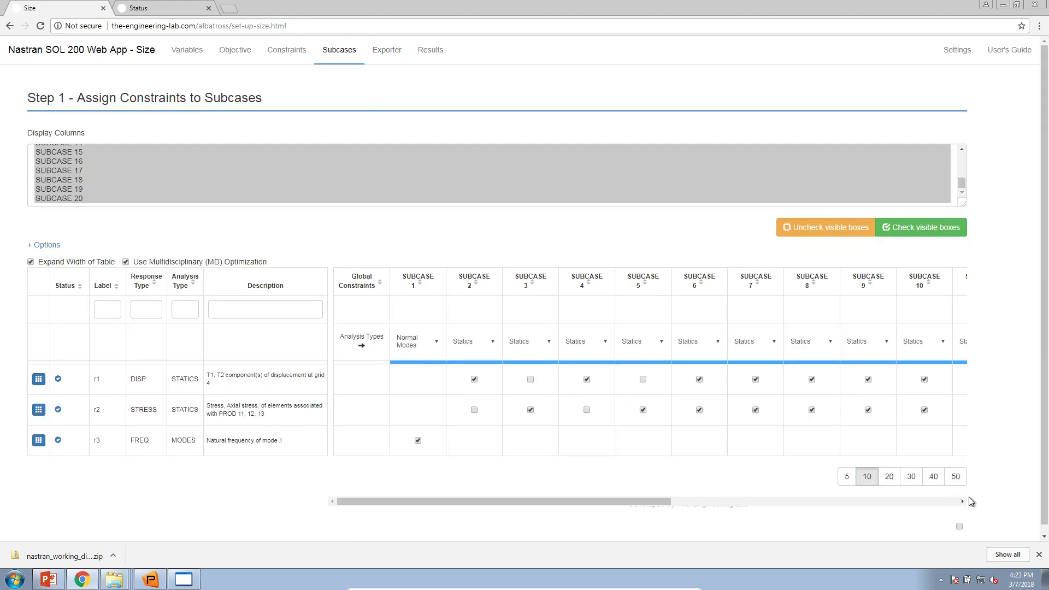
left_click(1039, 555)
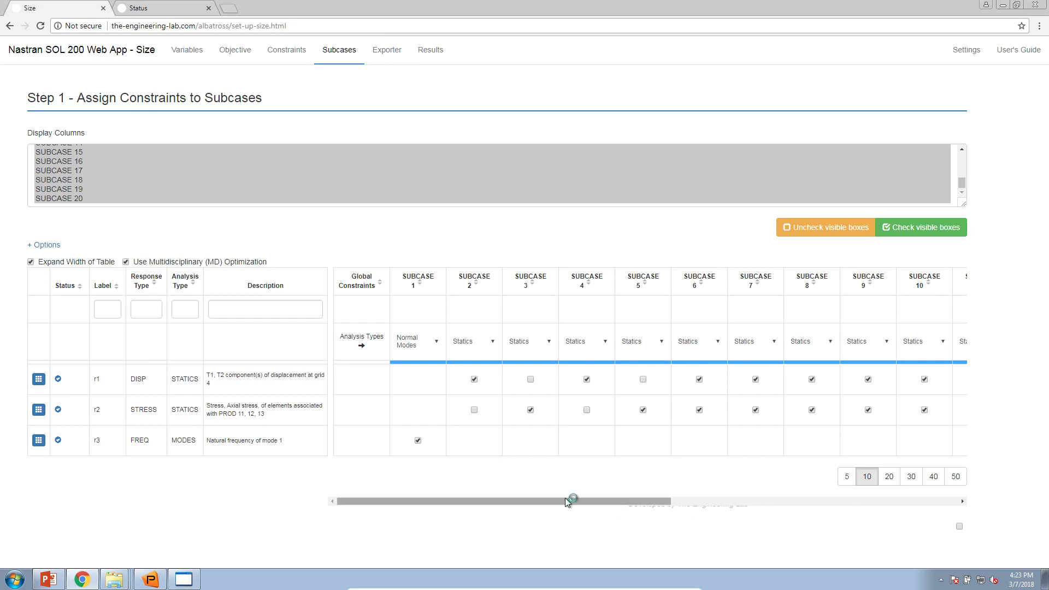
left_click(2, 6)
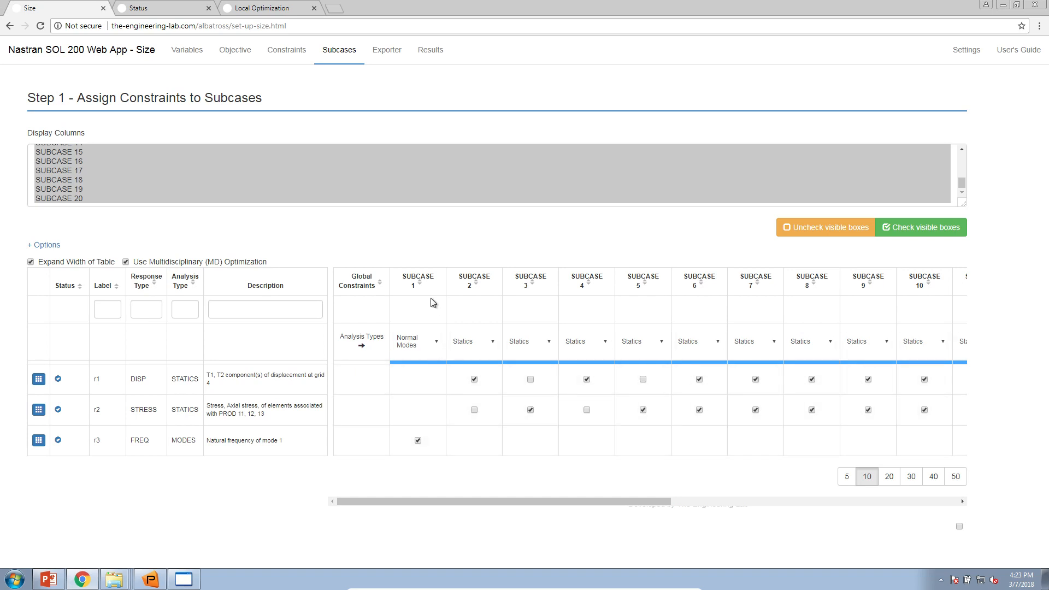
left_click(430, 348)
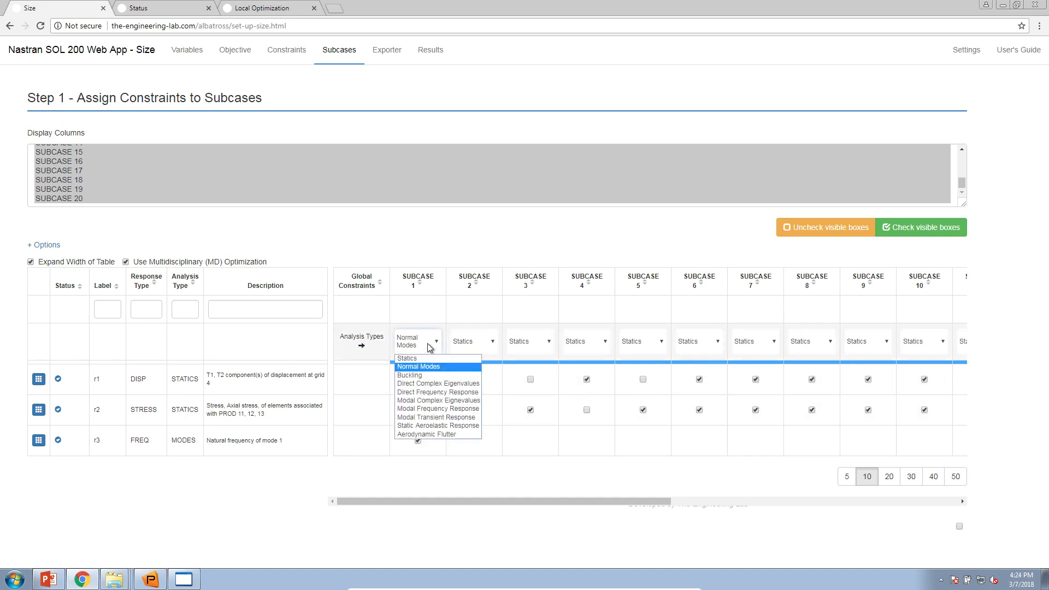
left_click(430, 348)
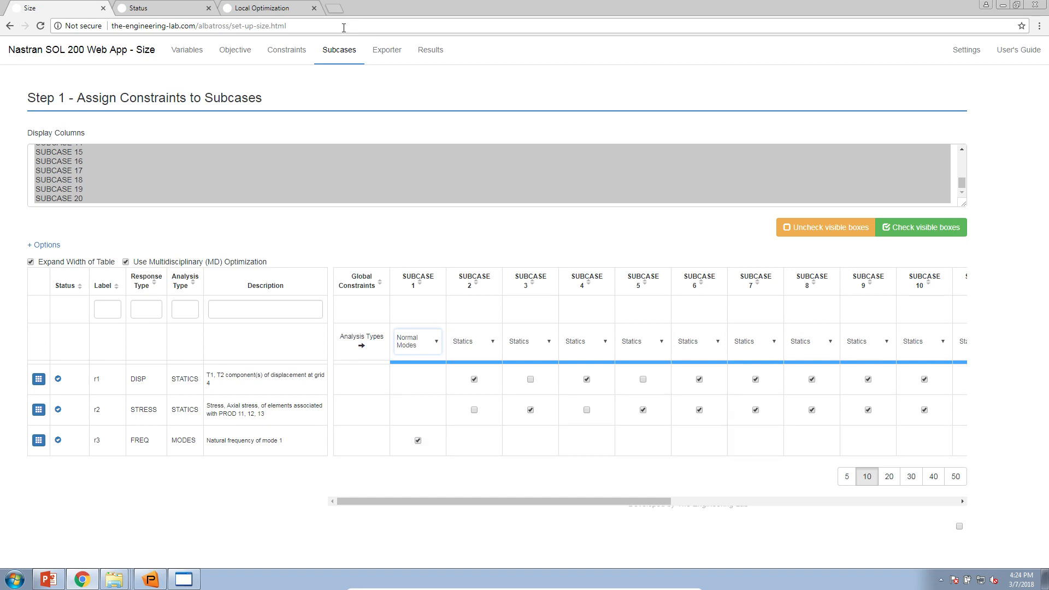
Examine the final message and the objective's initial and final values in the Local Optimization results.
left_click(296, 8)
triple_click(279, 121)
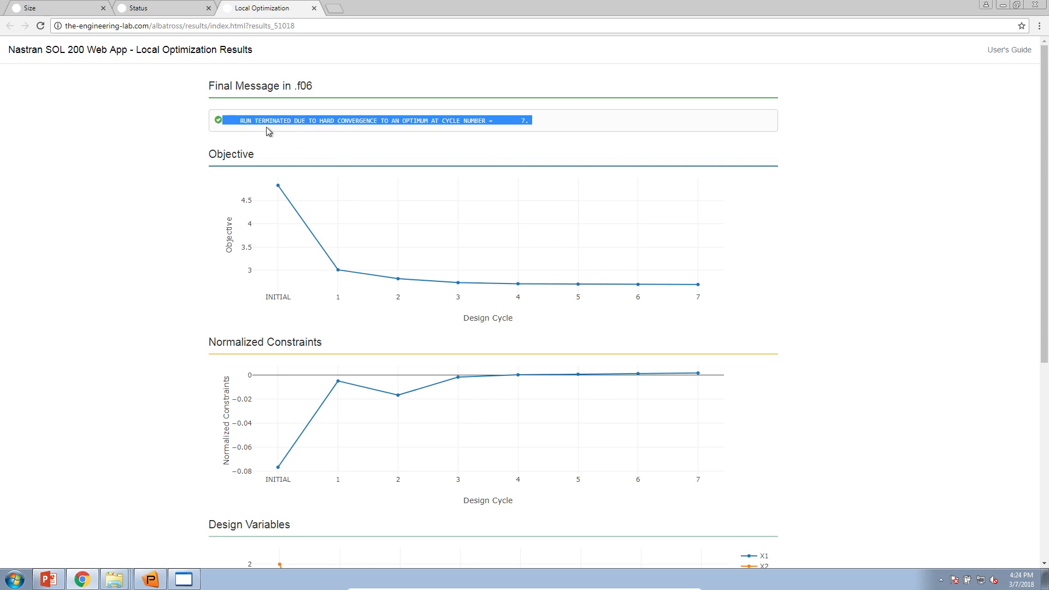
left_click(208, 142)
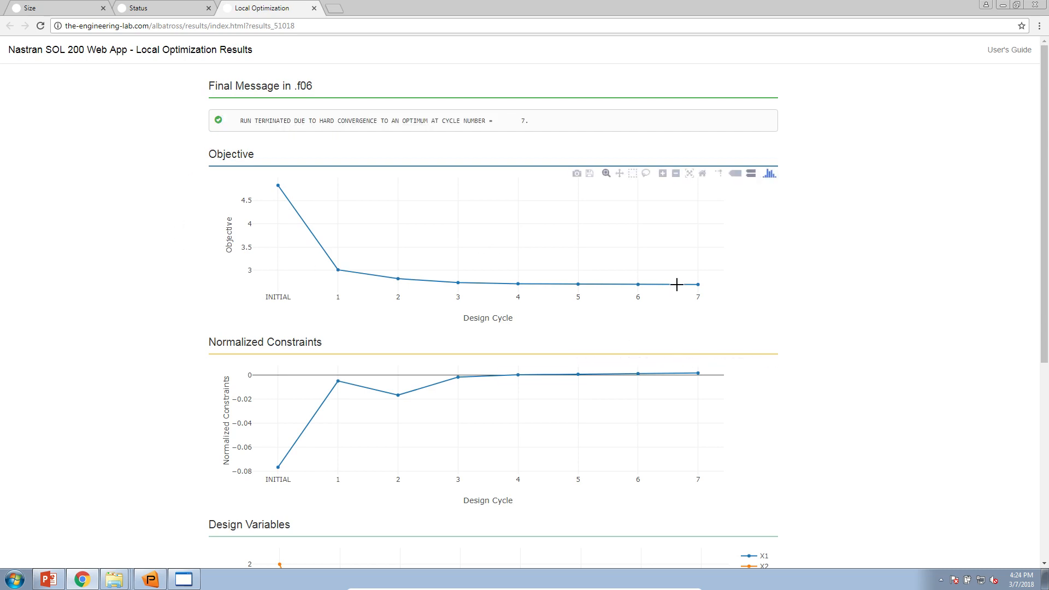
mouse_move(693, 285)
mouse_move(277, 186)
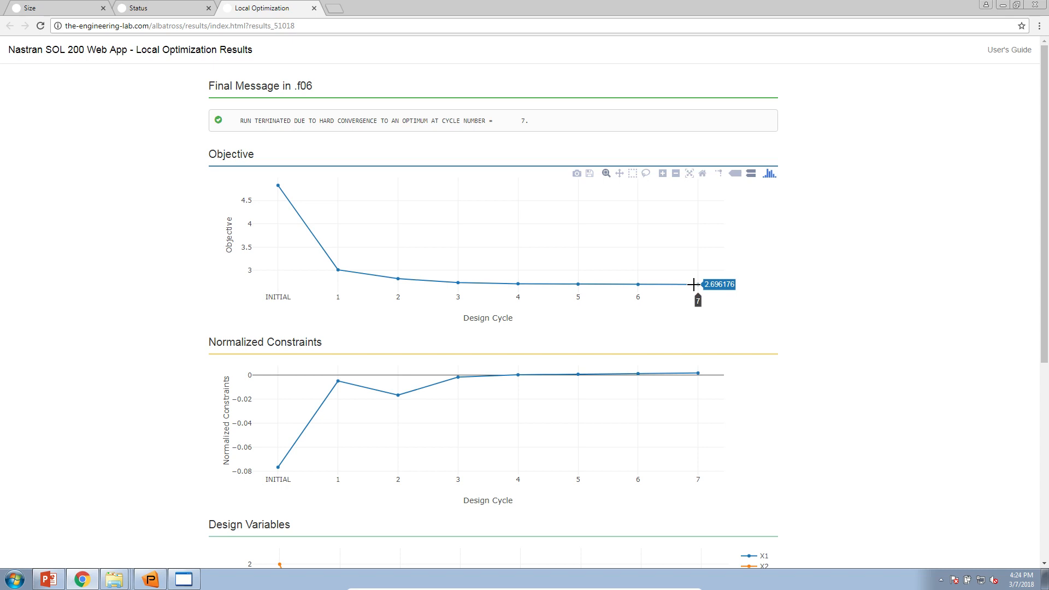
Inspect the initial and final design variables and the normalized constraints across the design cycles.
scroll(277, 421, "down", 6)
mouse_move(280, 246)
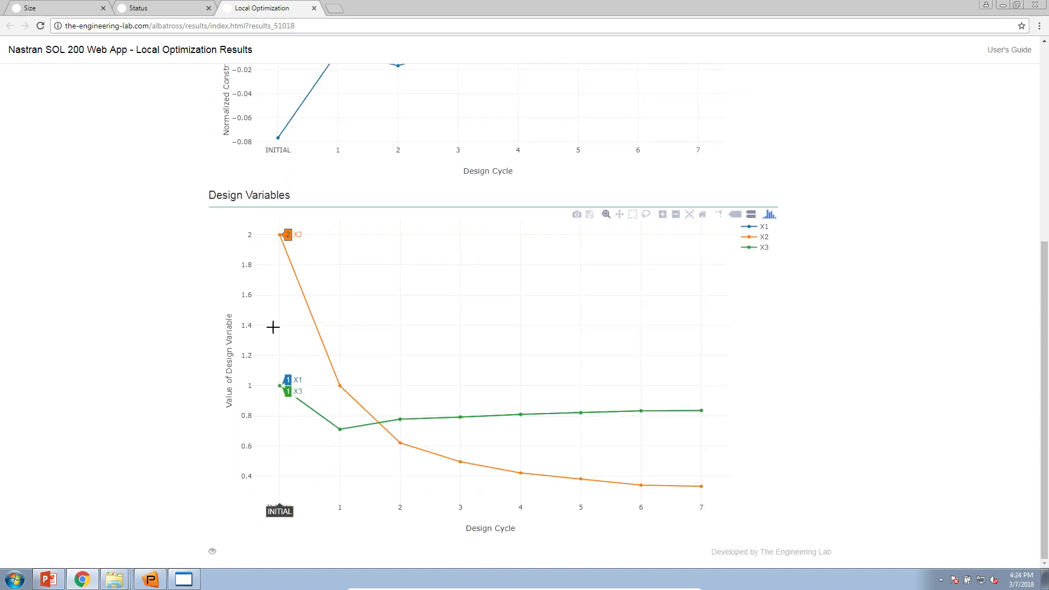
mouse_move(694, 411)
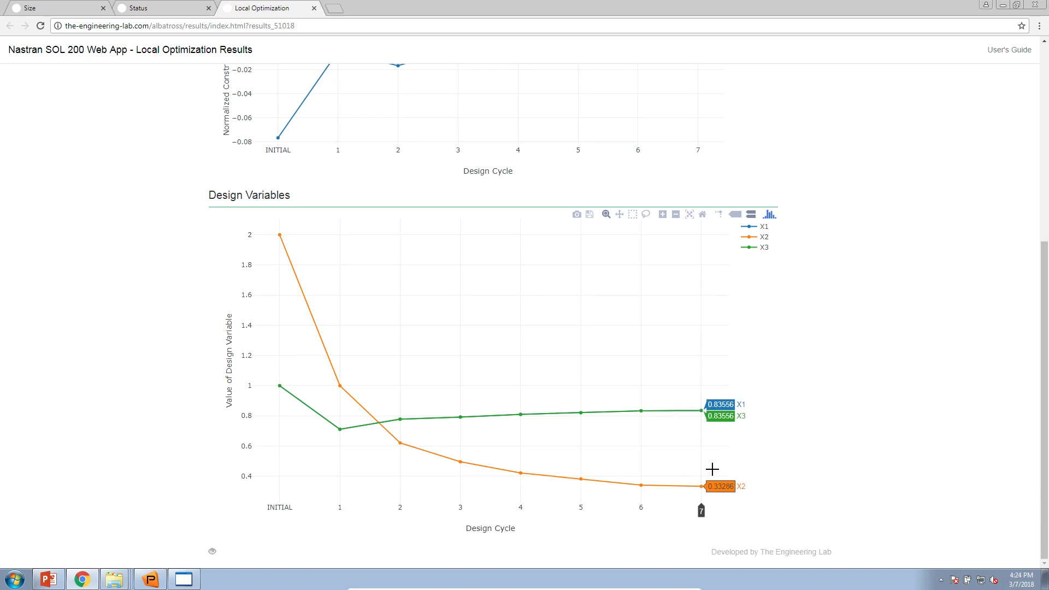
scroll(711, 471, "up", 3)
scroll(656, 454, "up", 2)
scroll(235, 350, "down", 2)
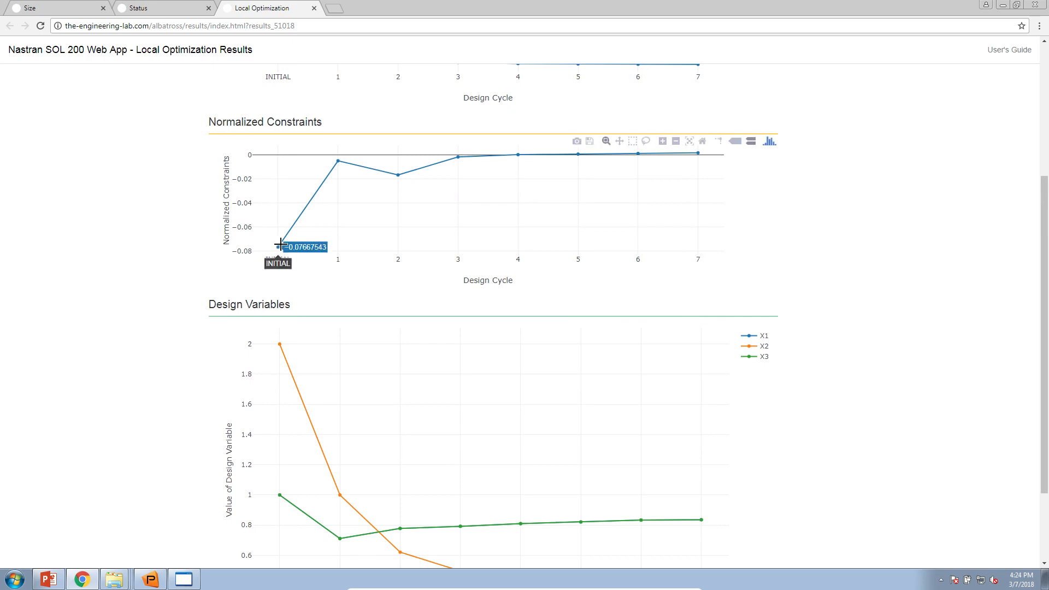
mouse_move(455, 158)
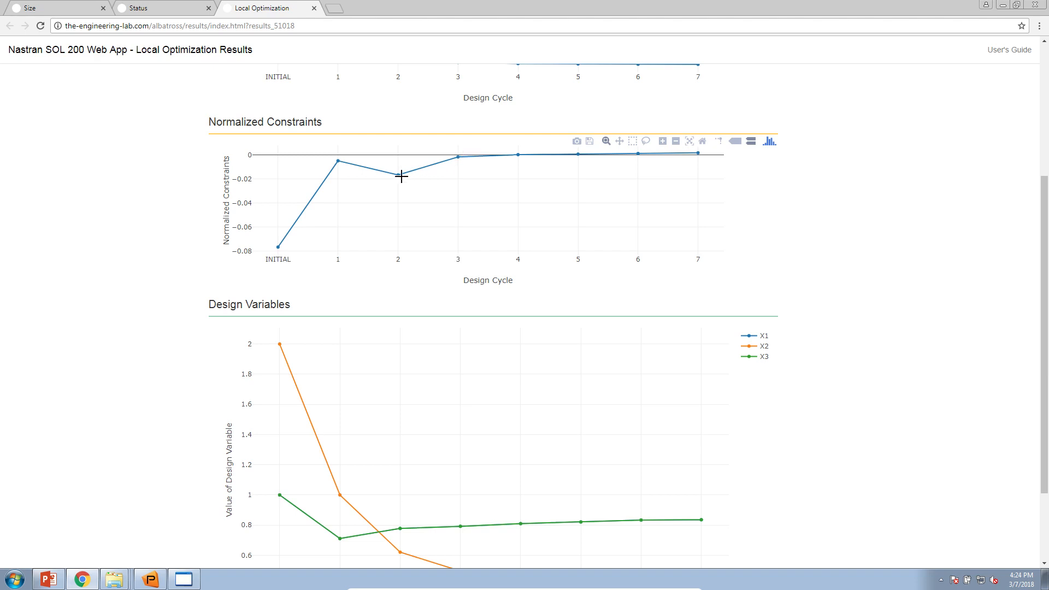
mouse_move(398, 176)
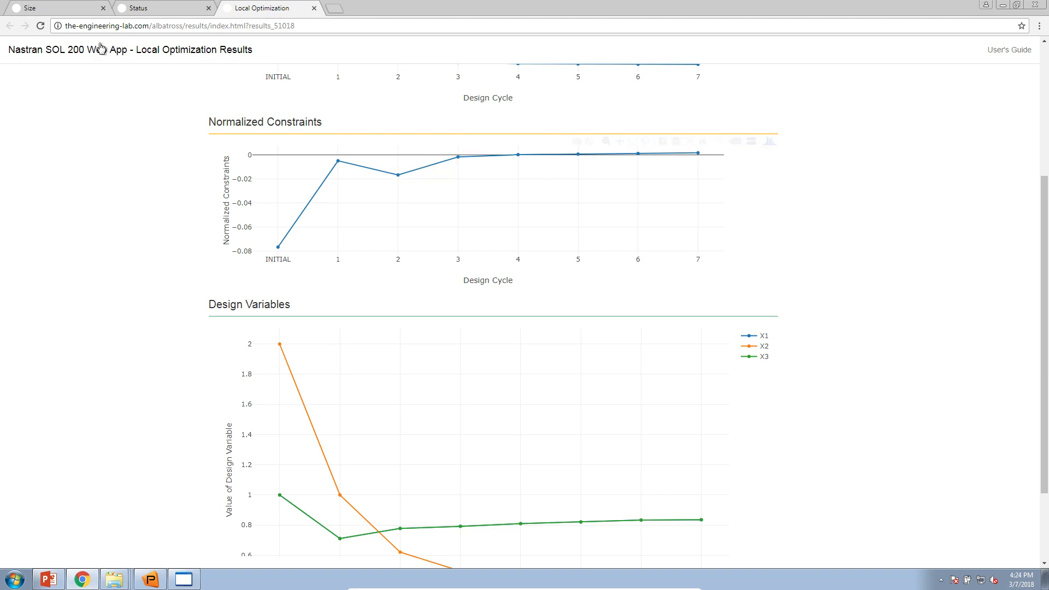
Upload model.f06 from the nastran_working_directory folder in Downloads to the Responses results app.
left_click(66, 11)
left_click(418, 55)
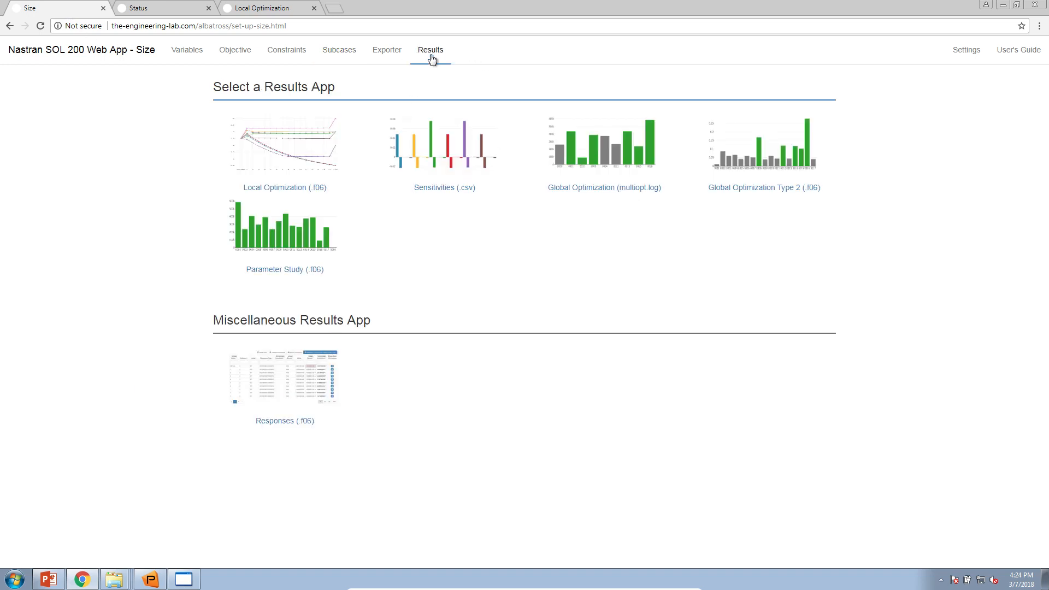
left_click(325, 378)
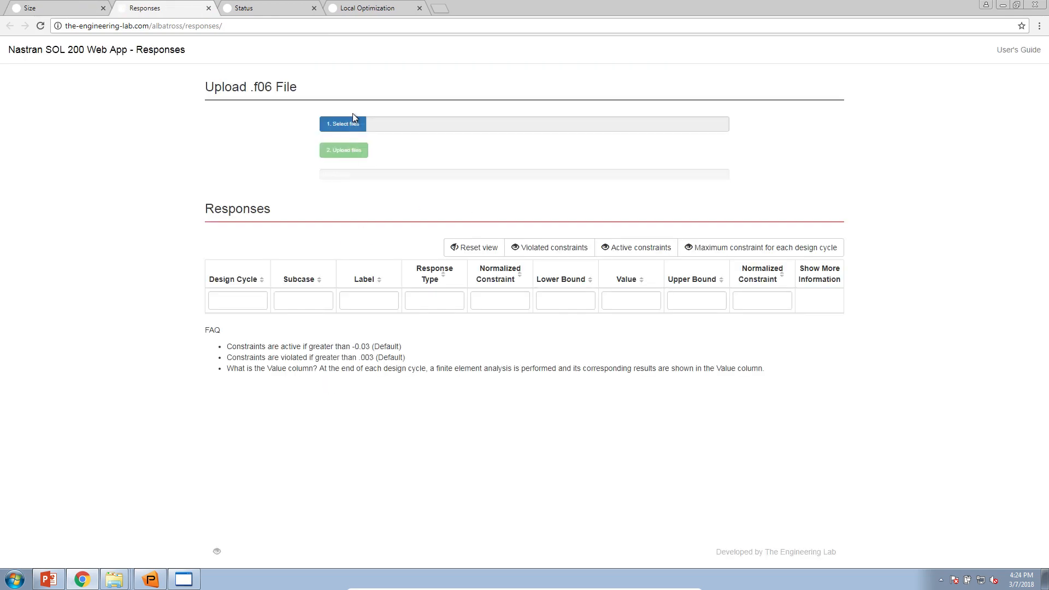
left_click(356, 127)
left_click(70, 86)
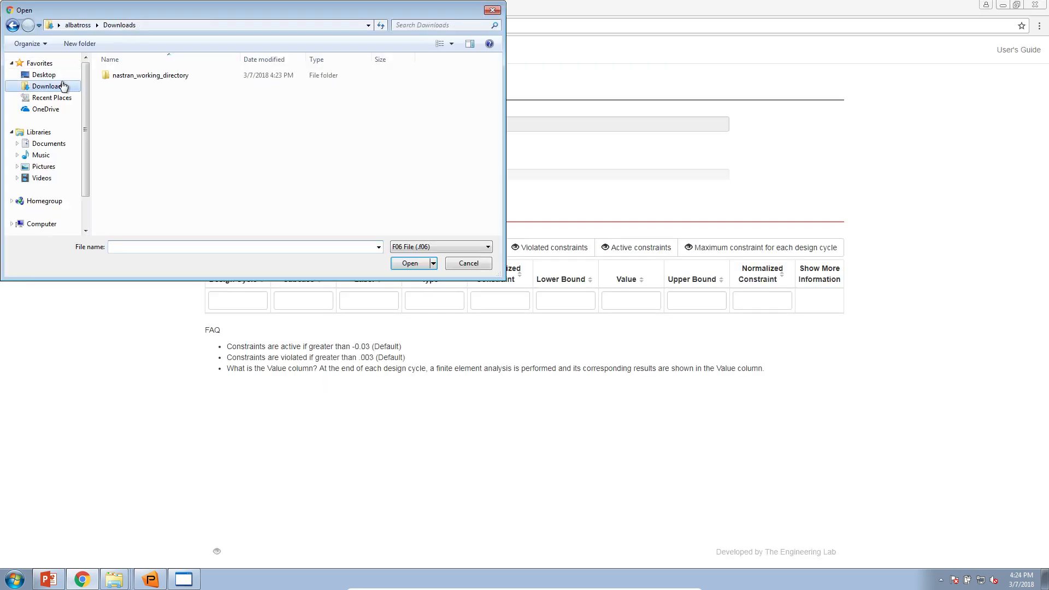
double_click(142, 77)
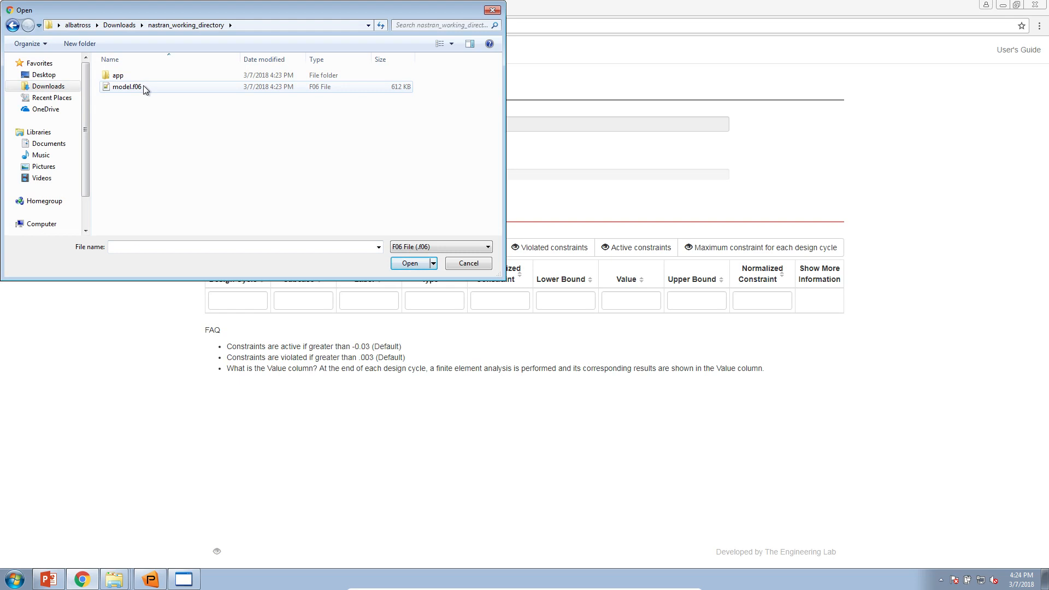
double_click(143, 85)
left_click(344, 149)
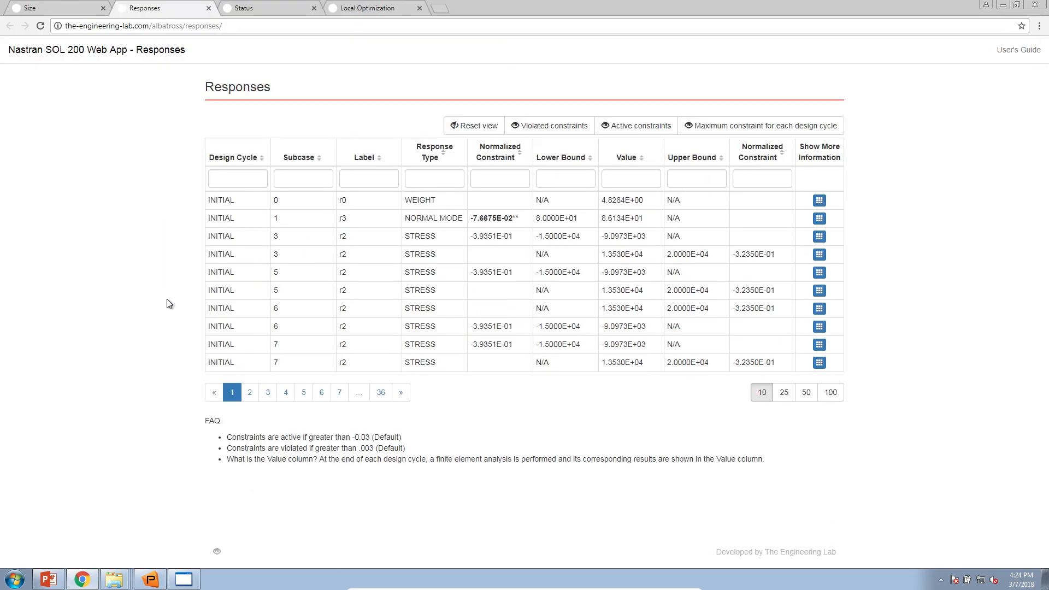
Show 25 rows per page in the responses table and display only the maximum constraint for each design cycle.
left_click(784, 393)
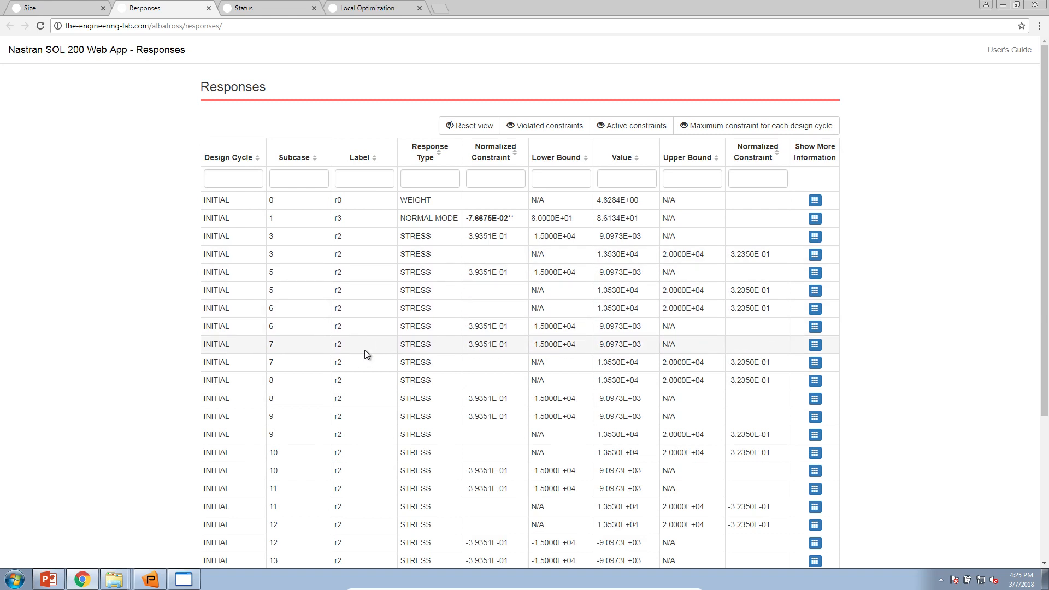
scroll(365, 353, "down", 4)
scroll(359, 360, "up", 4)
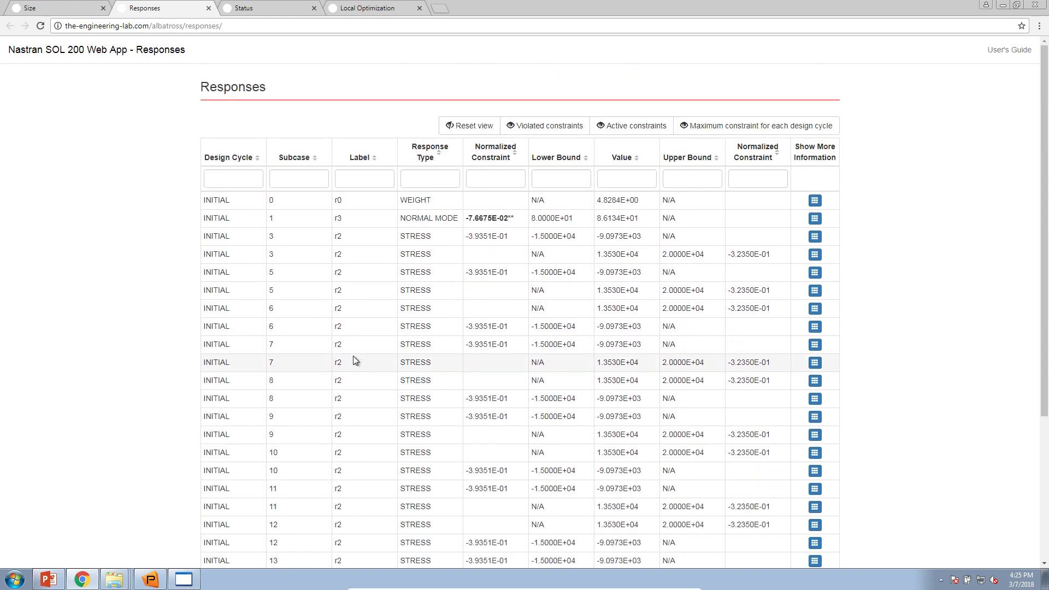
left_click(691, 129)
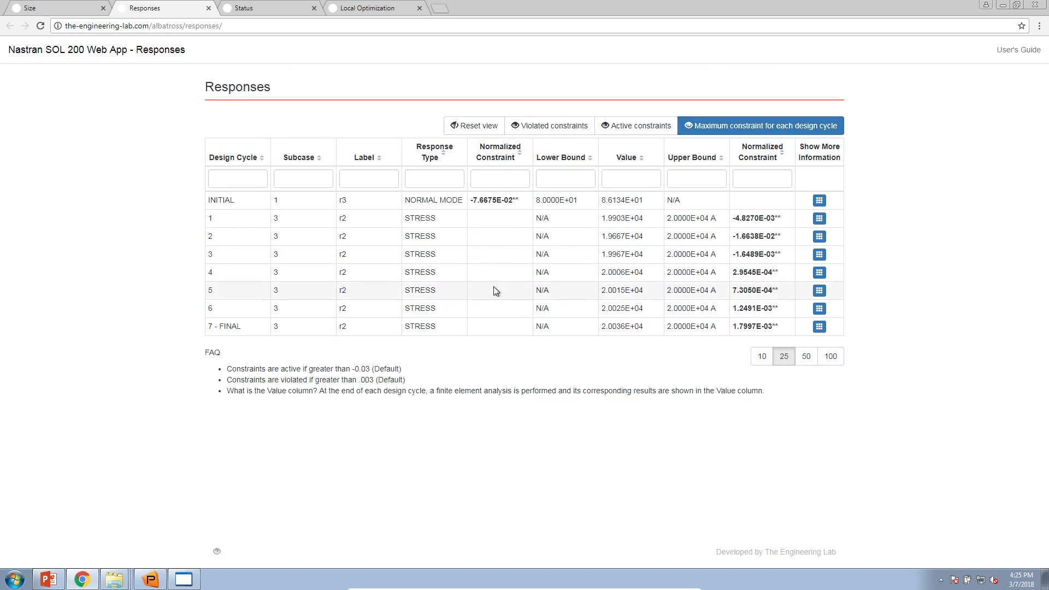
Arrange the Responses and Local Optimization results side by side in separate windows, with the Normalized Constraints plot in view.
left_click_drag(514, 14, 1, 306)
left_click_drag(356, 13, 1048, 117)
scroll(562, 361, "up", 1)
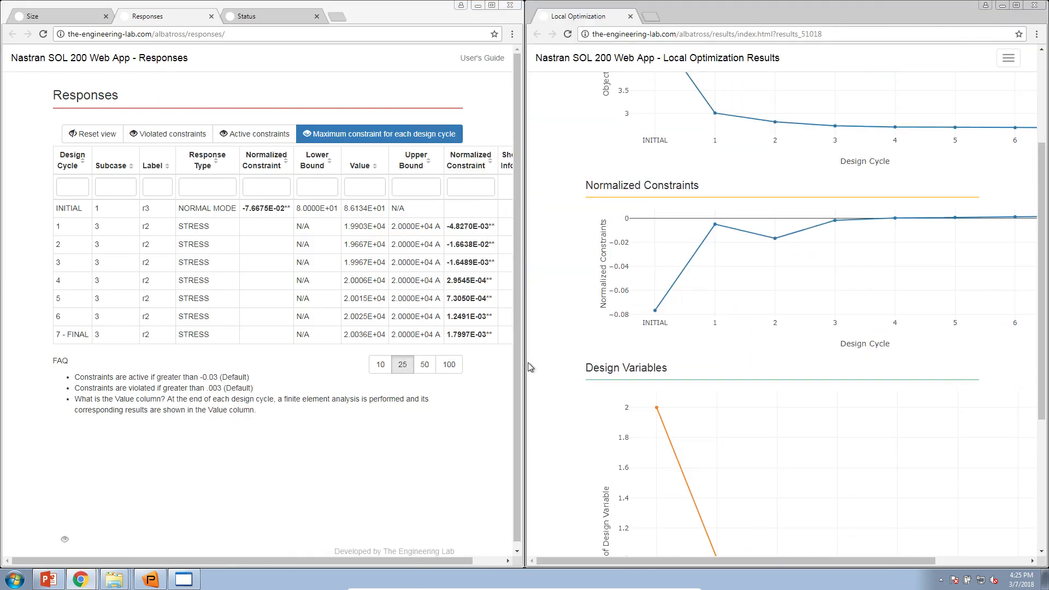
Widen the Local Optimization and Responses windows until the full Normalized Constraints plot and all response table columns fit.
left_click_drag(526, 367, 418, 353)
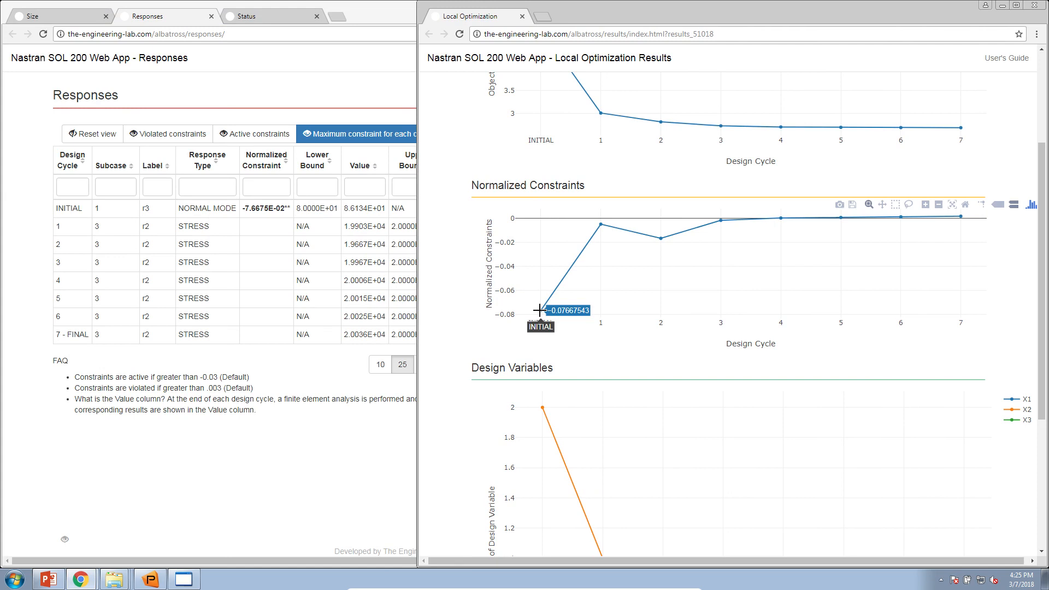
left_click(382, 377)
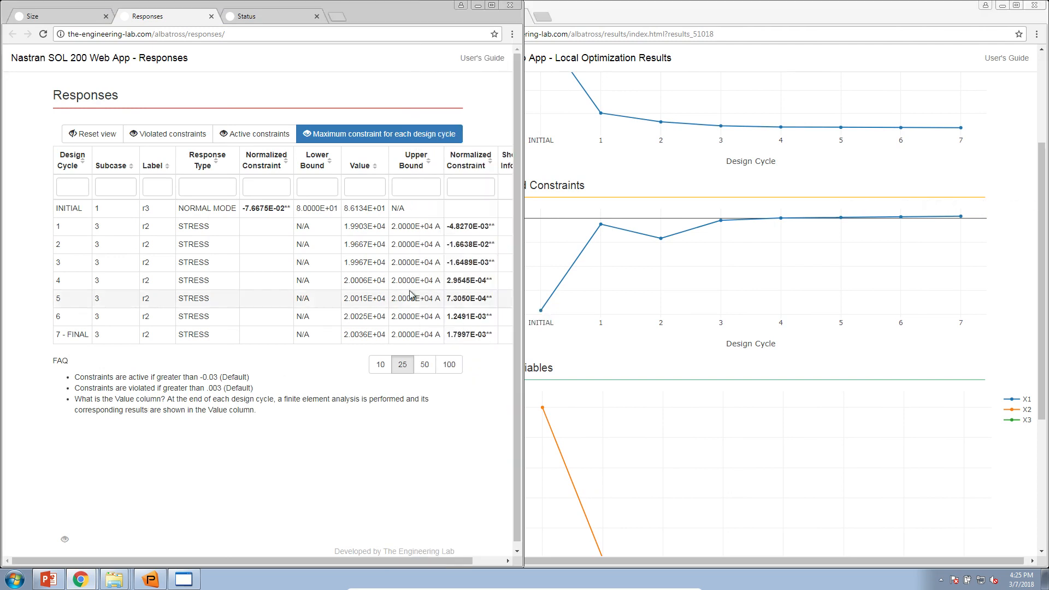
left_click(525, 280)
left_click_drag(208, 410, 212, 411)
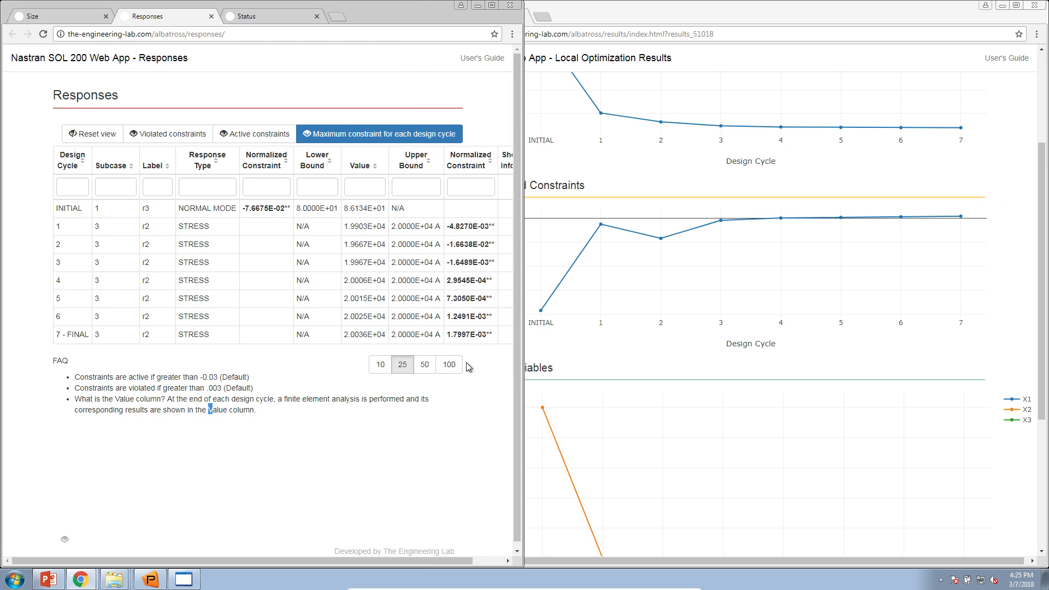
left_click_drag(520, 334, 686, 334)
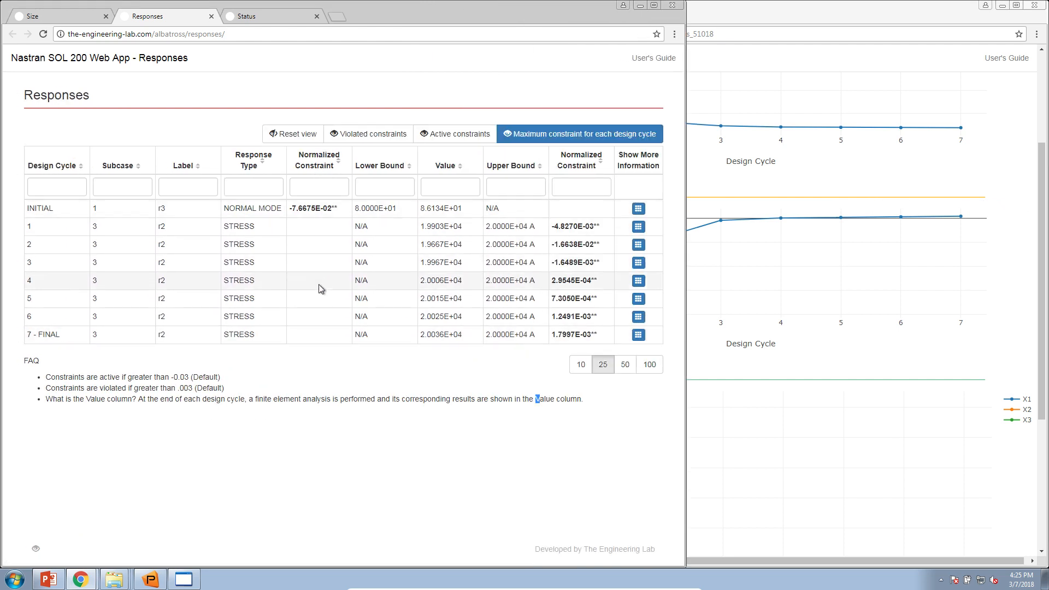
Look up the definition of constraint r3 among the adjusted constraints in the Size app, and return to the Responses table.
double_click(162, 208)
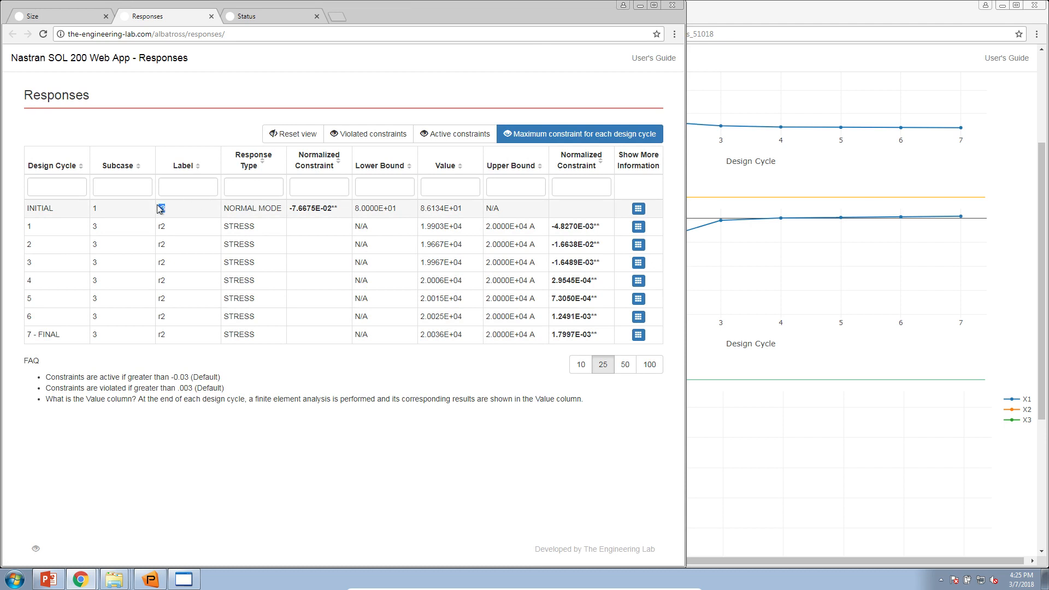
left_click(82, 18)
left_click(289, 58)
scroll(159, 355, "down", 3)
left_click_drag(132, 338, 485, 341)
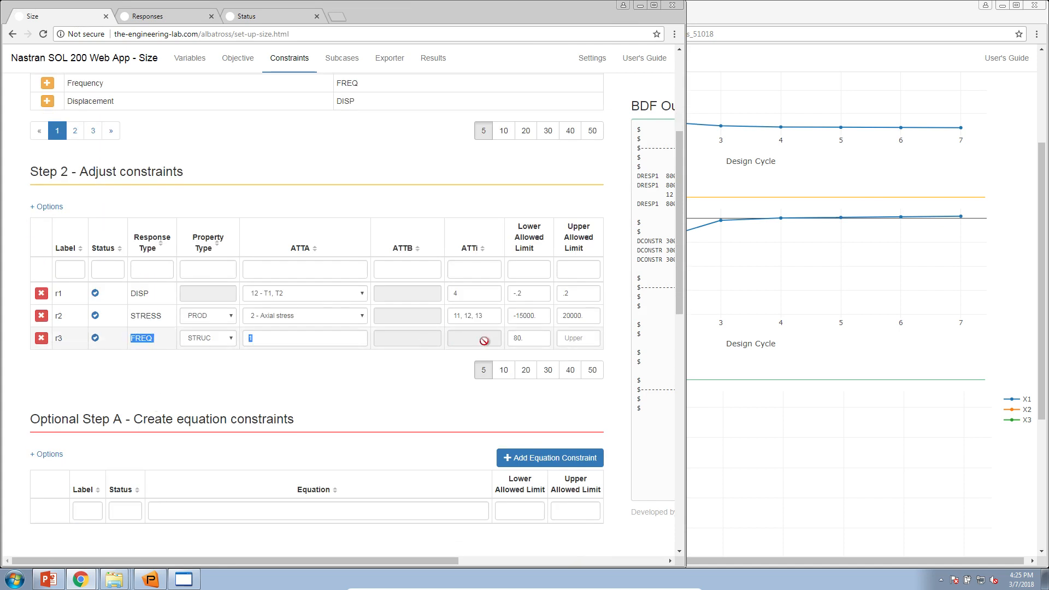
left_click(175, 17)
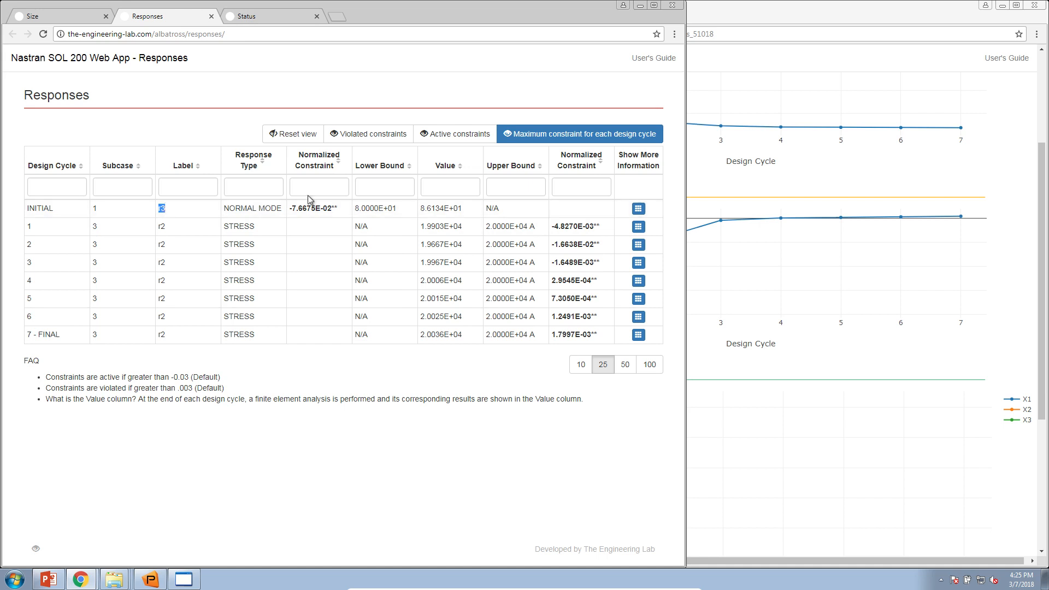
Compare the table's normalized constraints for the initial design and design cycles 1 and 2 with the Normalized Constraints plot.
left_click_drag(290, 208, 349, 210)
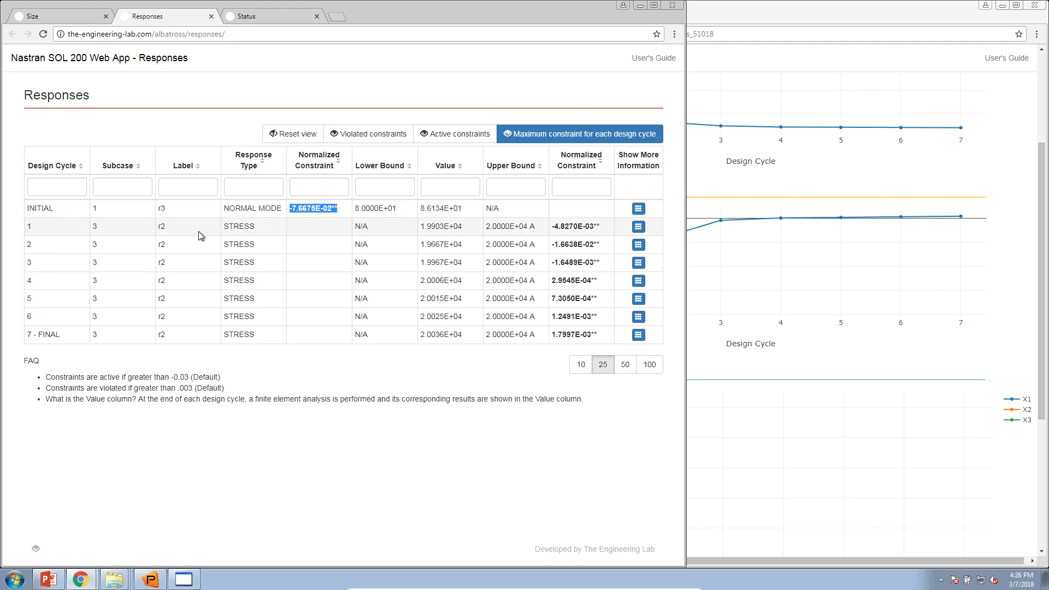
left_click_drag(75, 234, 271, 232)
left_click(165, 229)
double_click(163, 228)
left_click_drag(552, 227, 583, 225)
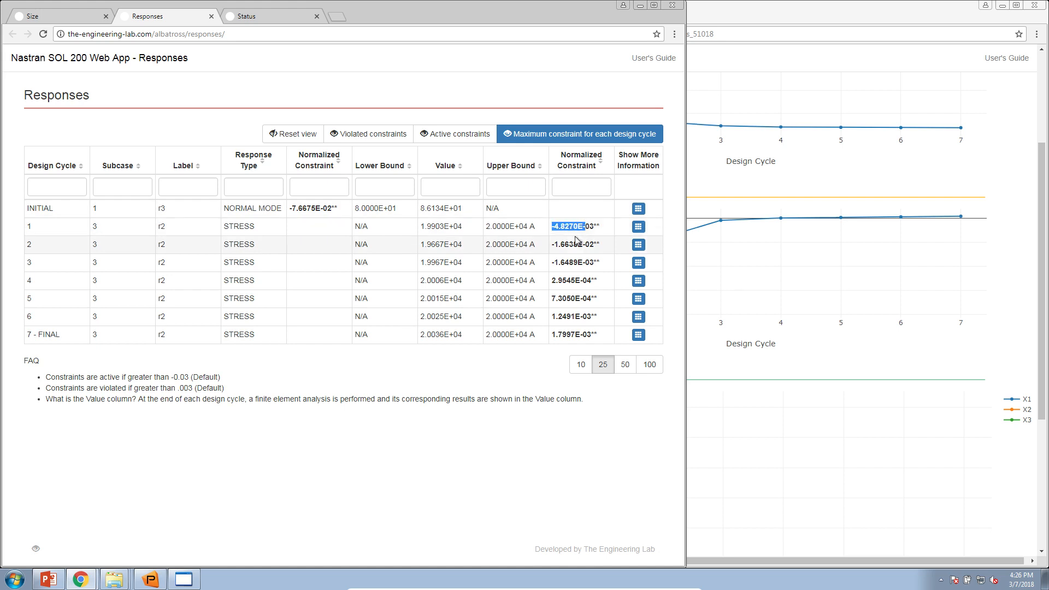
left_click(739, 26)
mouse_move(603, 231)
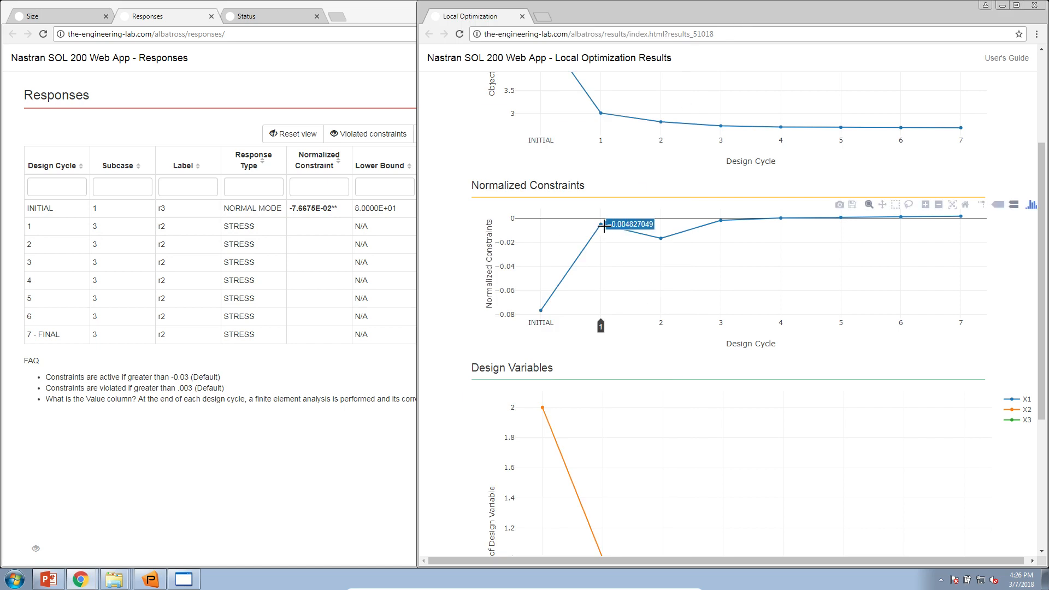
mouse_move(666, 241)
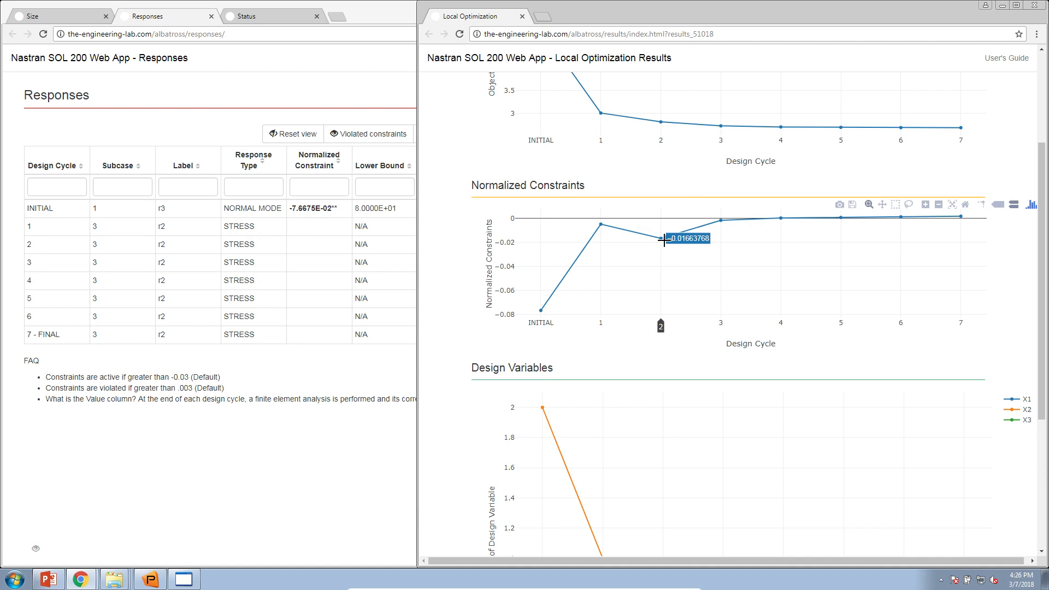
left_click(348, 261)
left_click_drag(553, 246, 605, 250)
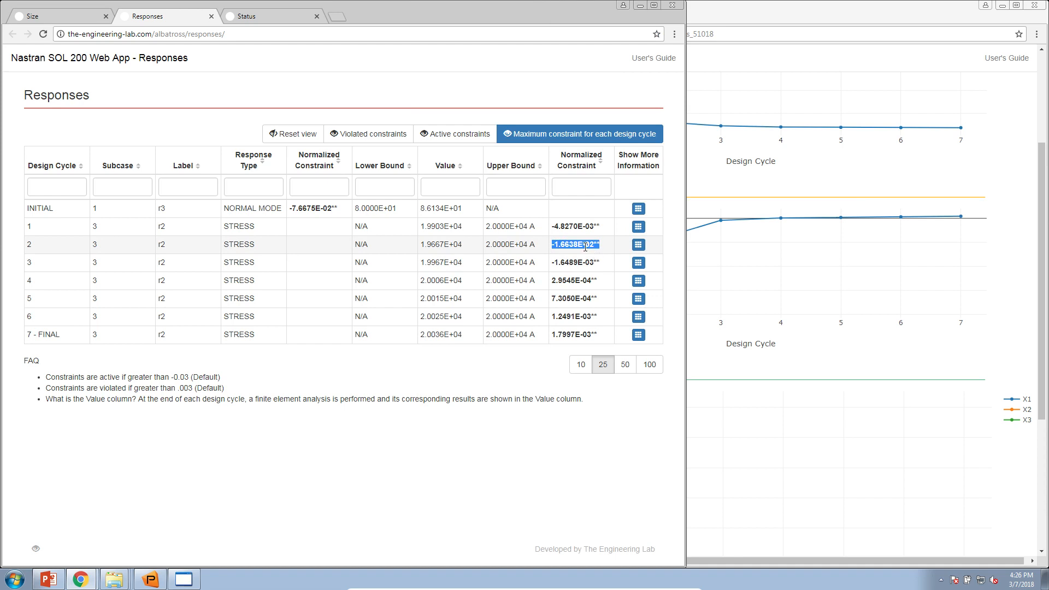
Show more information for the responses in a maximized window, and check the element ID, component number and subcase of design cycle 2.
left_click(639, 246)
left_click(654, 6)
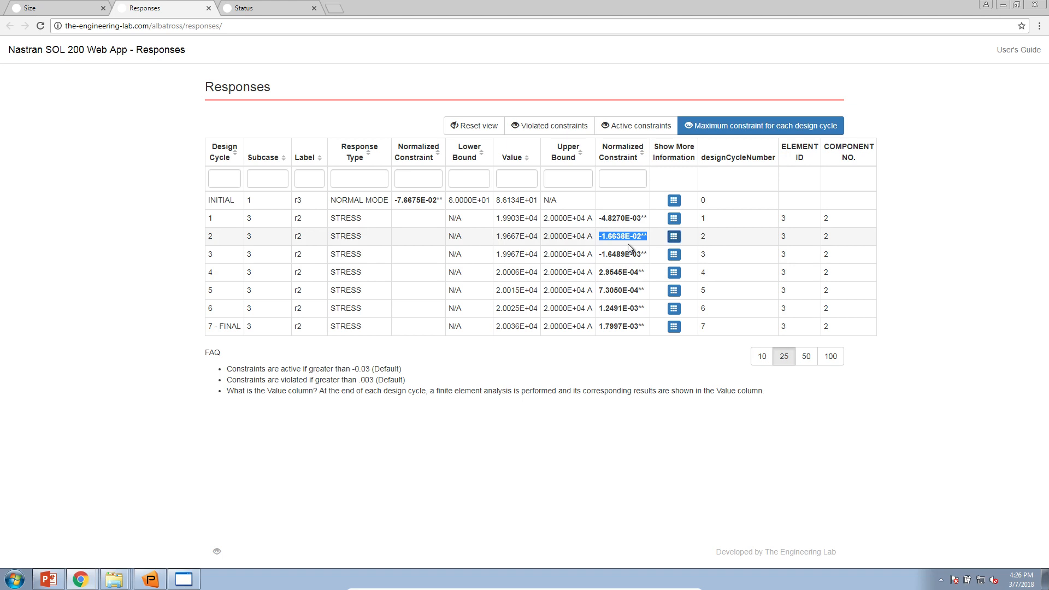
left_click(703, 236)
double_click(784, 237)
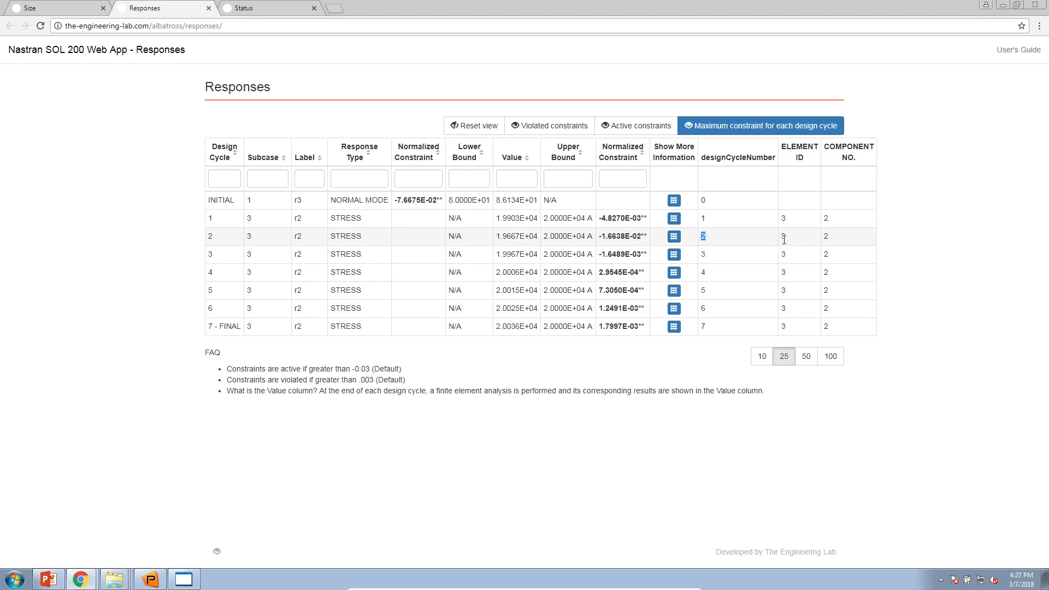
double_click(825, 238)
double_click(248, 236)
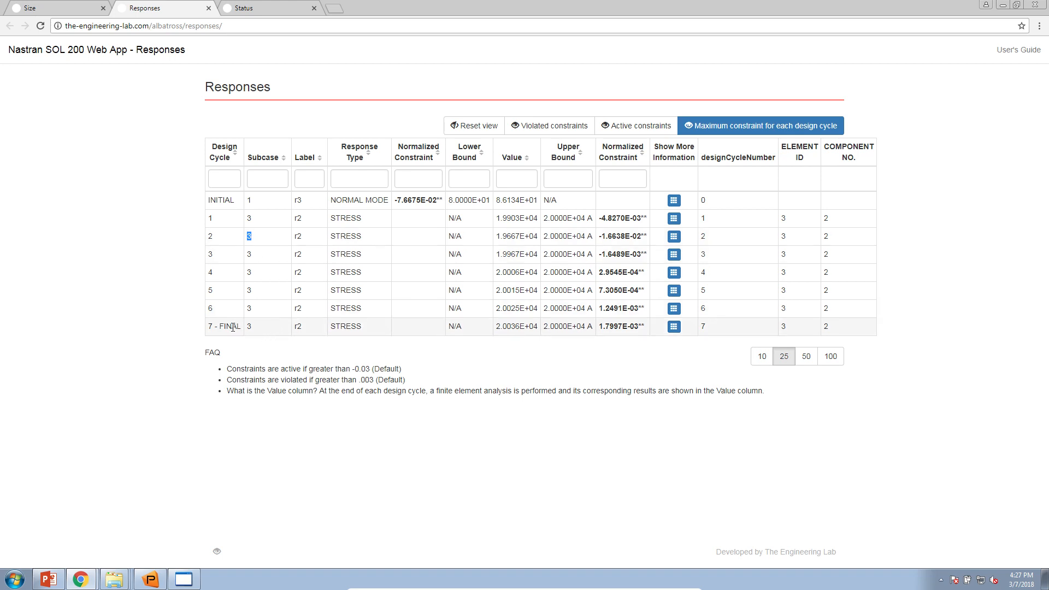
Examine the element ID, component number, subcase and stress value of the final design cycle.
double_click(783, 327)
double_click(826, 327)
left_click(268, 323)
left_click_drag(497, 327, 503, 325)
Switch to Patran and bring up its analysis tools.
left_click(160, 576)
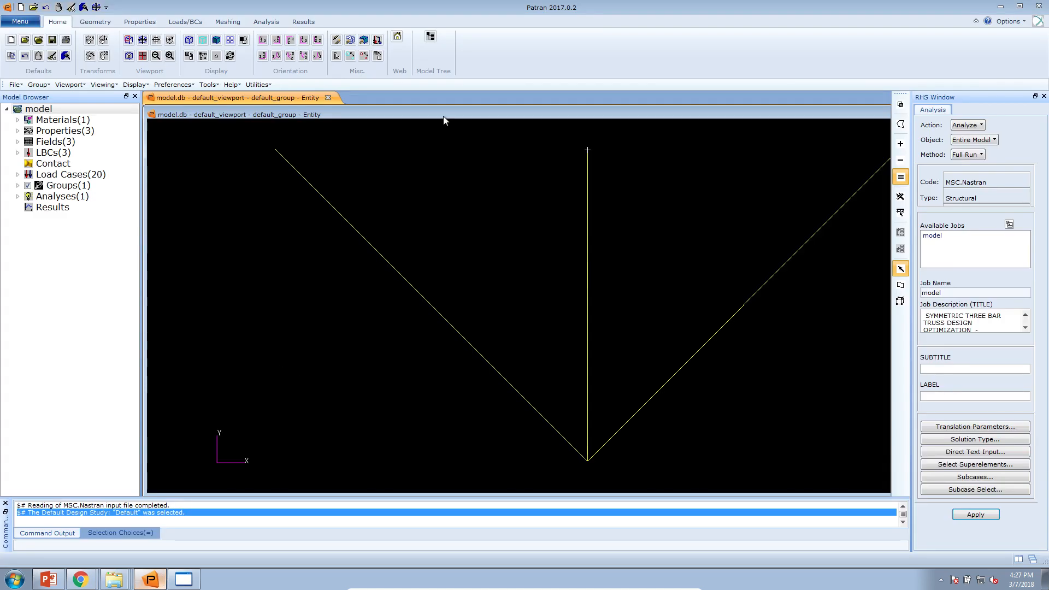
left_click(266, 21)
left_click(360, 48)
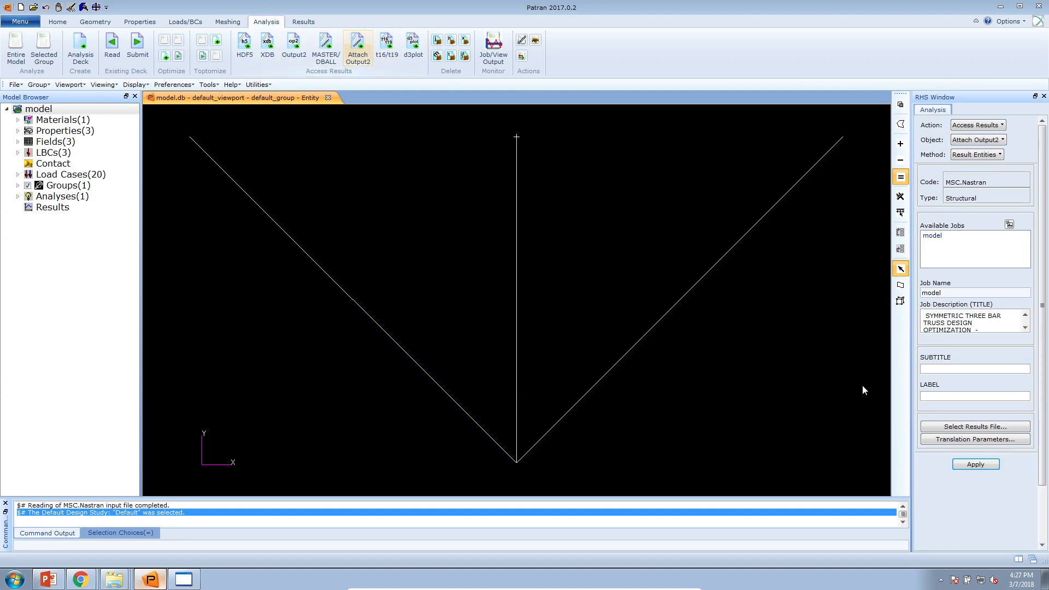
left_click(934, 428)
left_click(710, 102)
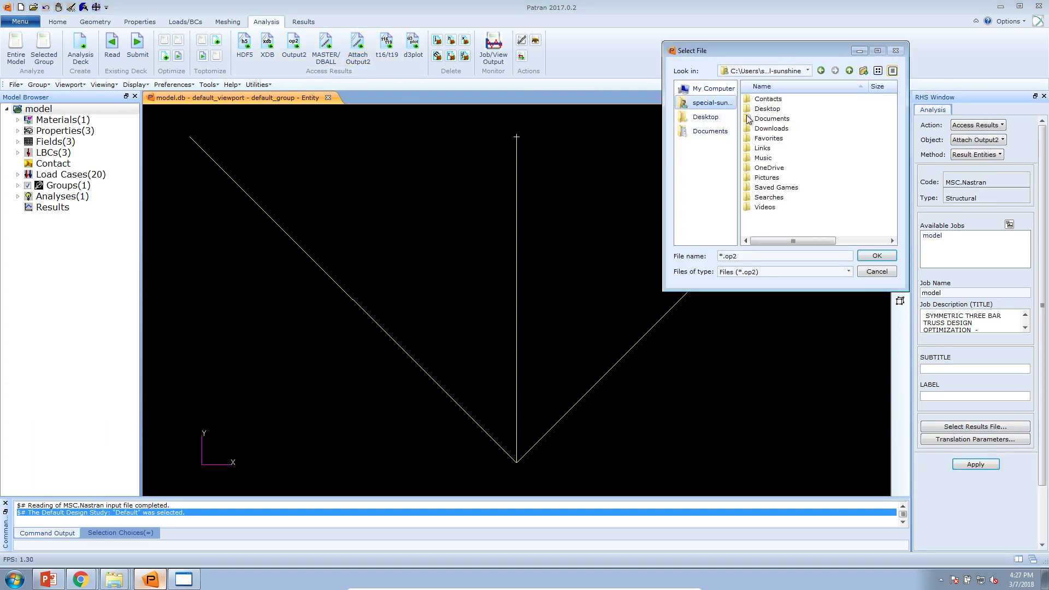
double_click(772, 134)
double_click(775, 101)
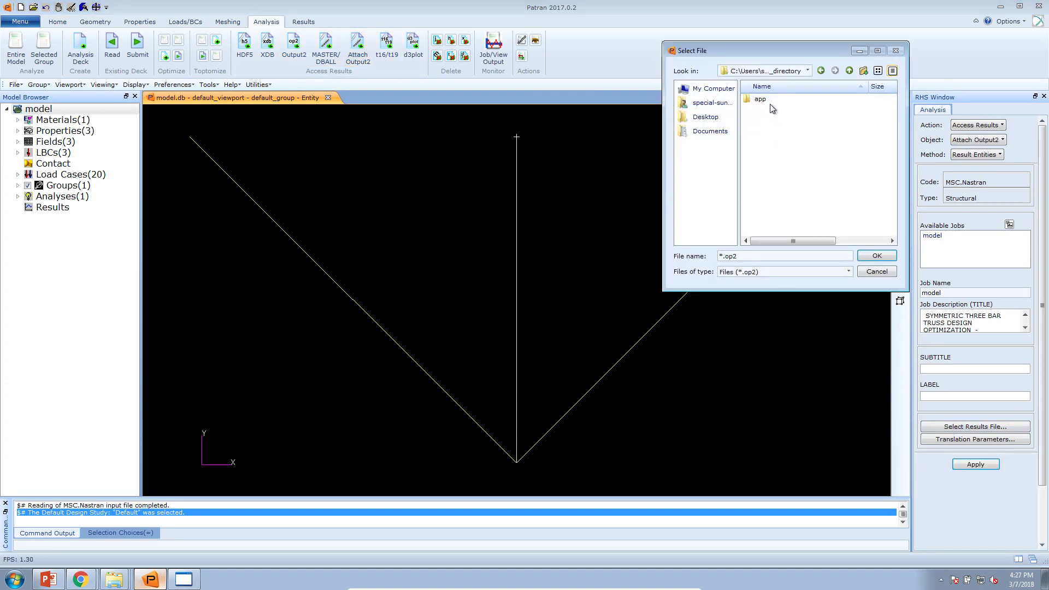
left_click(876, 271)
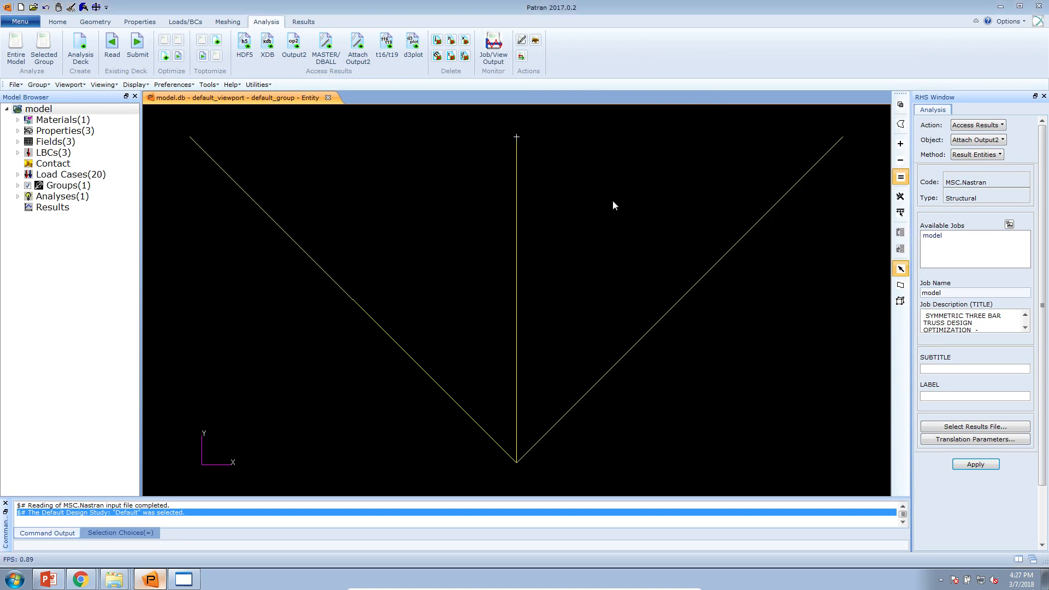
Attach the XDB results file from the nastran_working_directory folder in Downloads to the model.
left_click(267, 49)
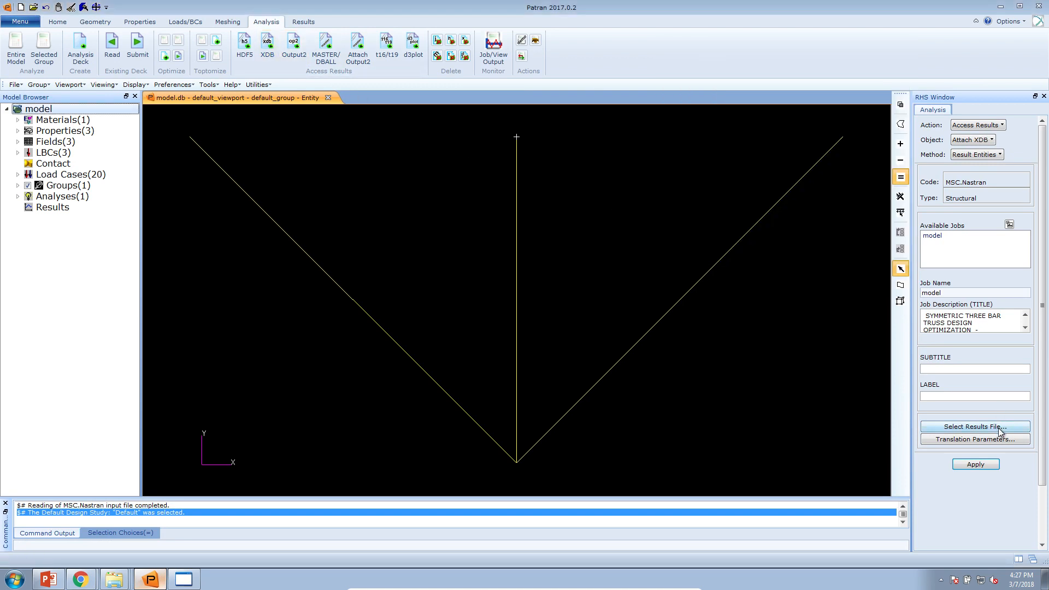
left_click(976, 427)
left_click(712, 102)
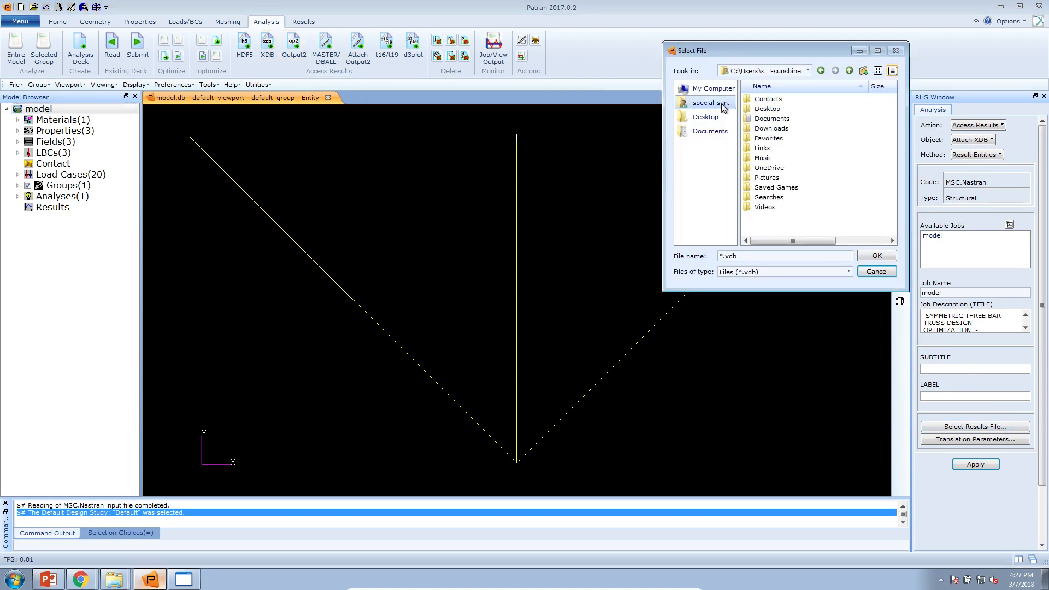
double_click(770, 129)
double_click(771, 101)
double_click(770, 111)
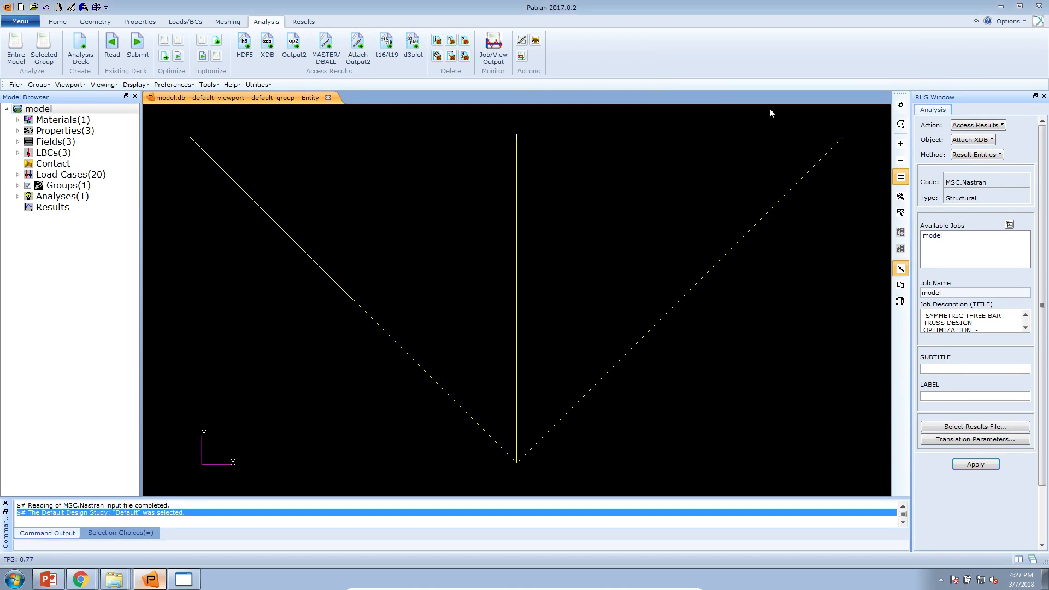
left_click(959, 465)
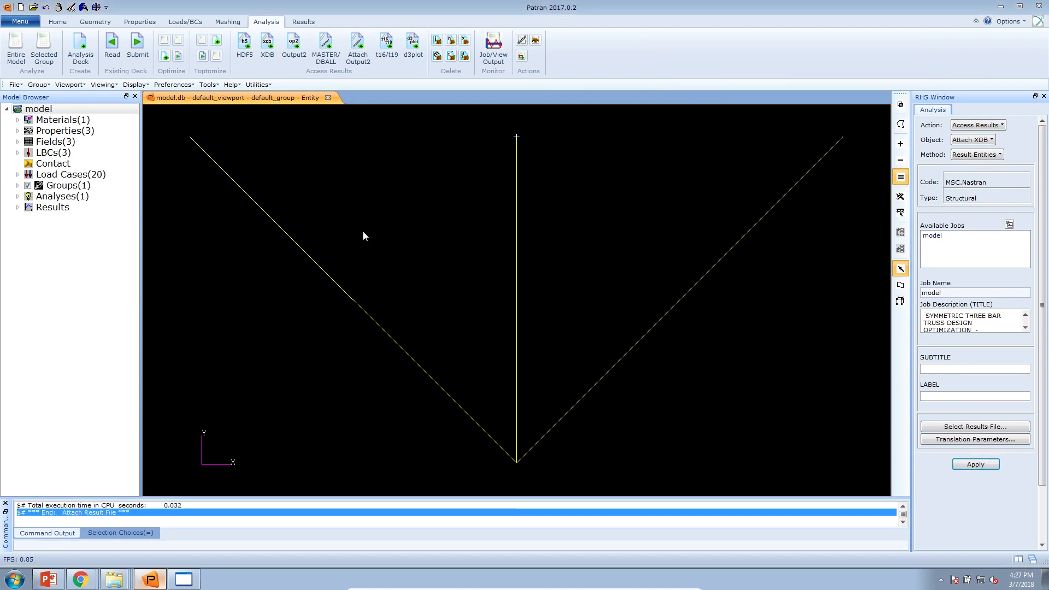
Start a tensor marker plot and bring the subcase and design cycle descriptions of the result cases into view.
left_click(303, 21)
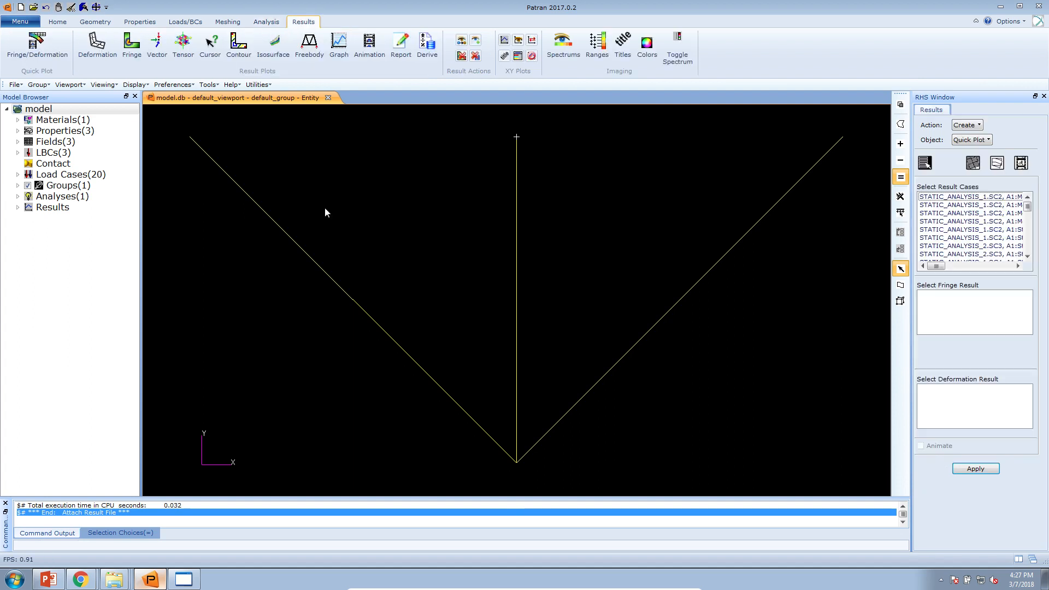
left_click(183, 44)
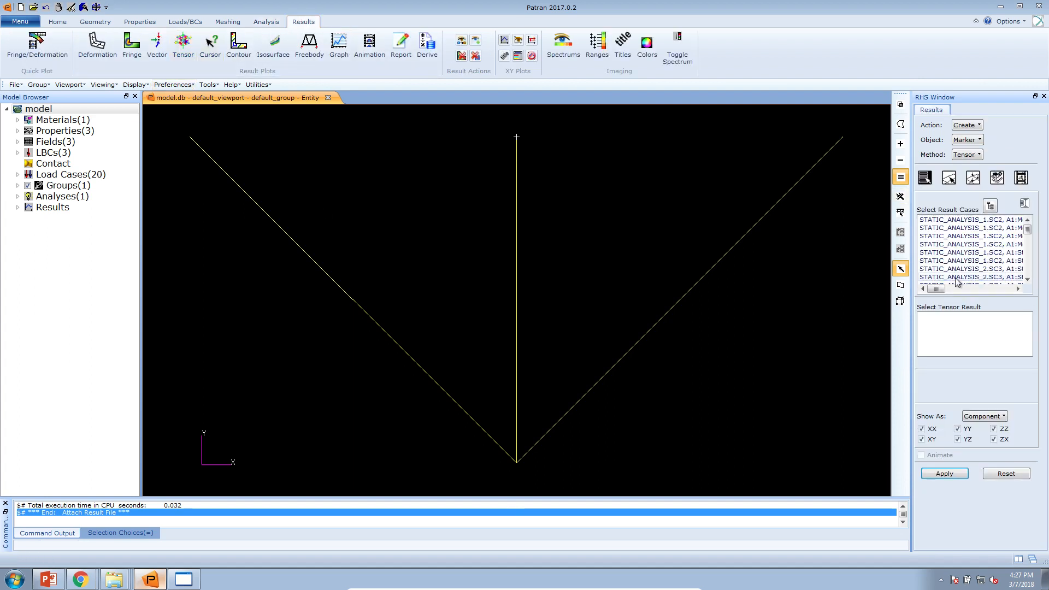
left_click_drag(941, 293, 963, 293)
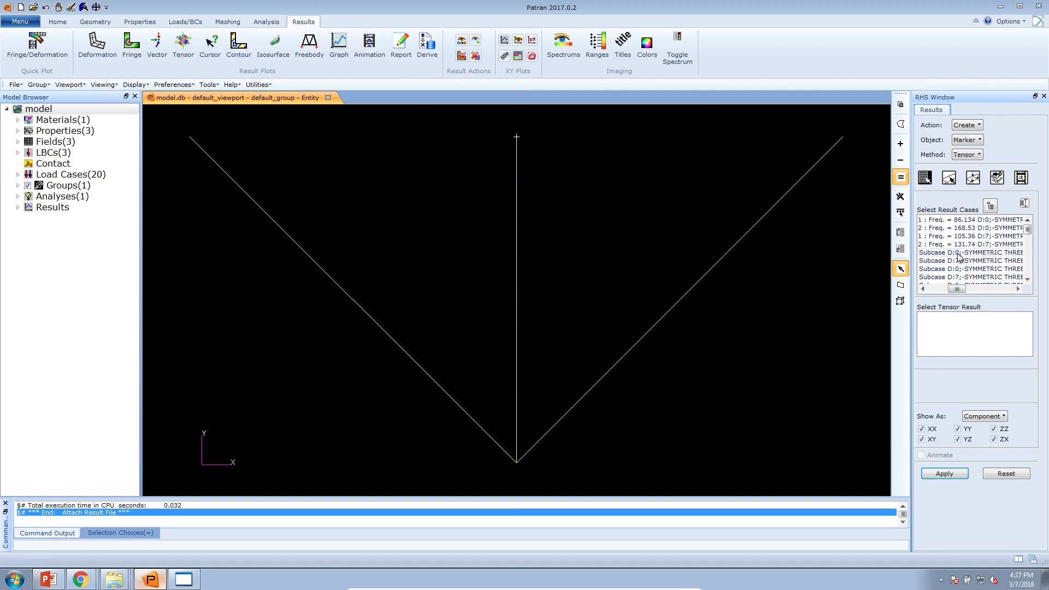
Switch to the Responses table in Chrome to recheck the final design cycle's stress response.
left_click(61, 578)
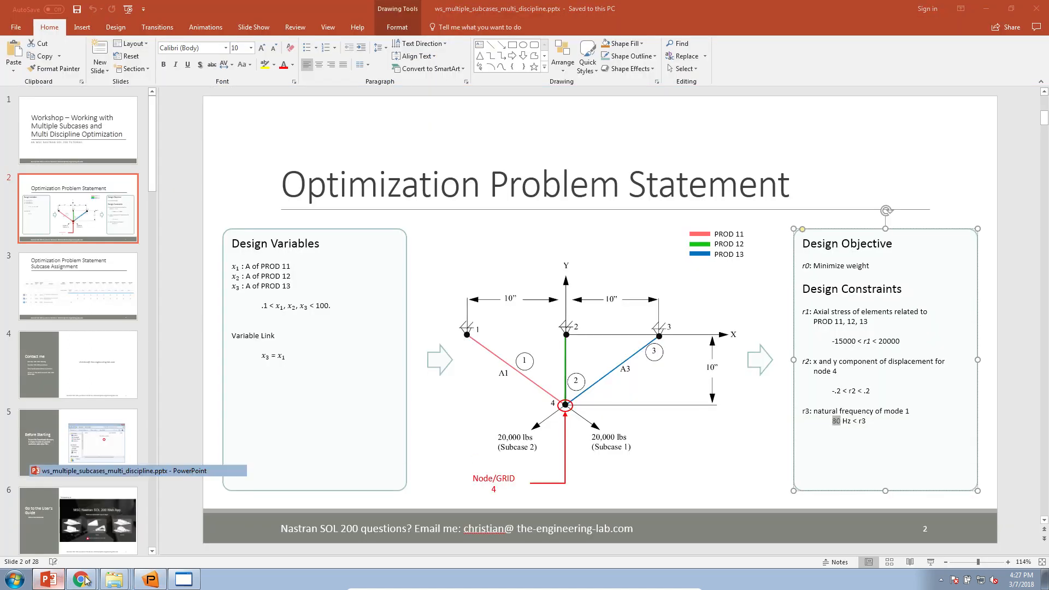
left_click(61, 578)
mouse_move(80, 579)
left_click(71, 553)
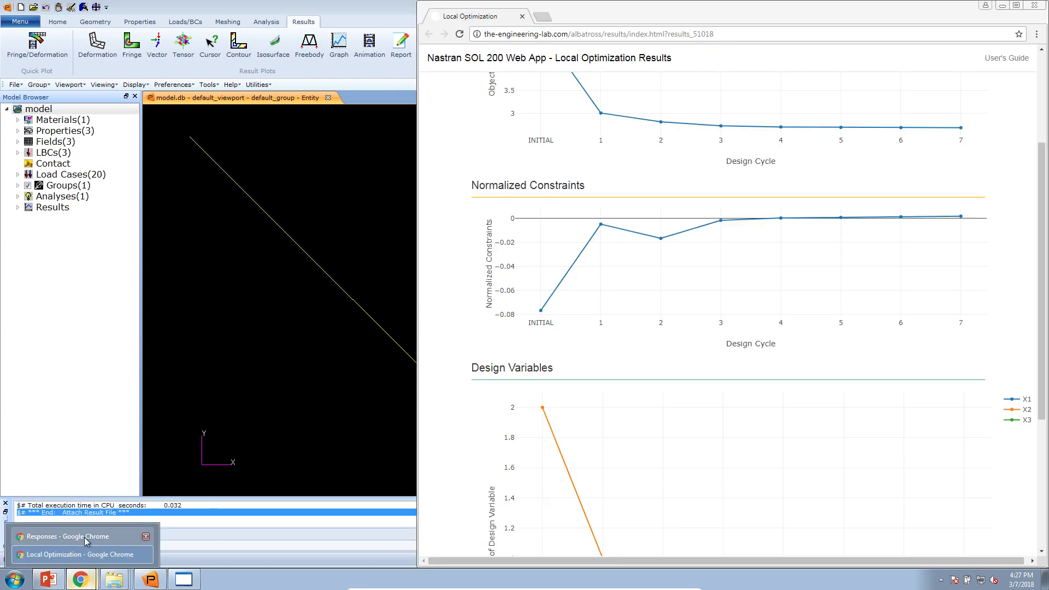
left_click(84, 537)
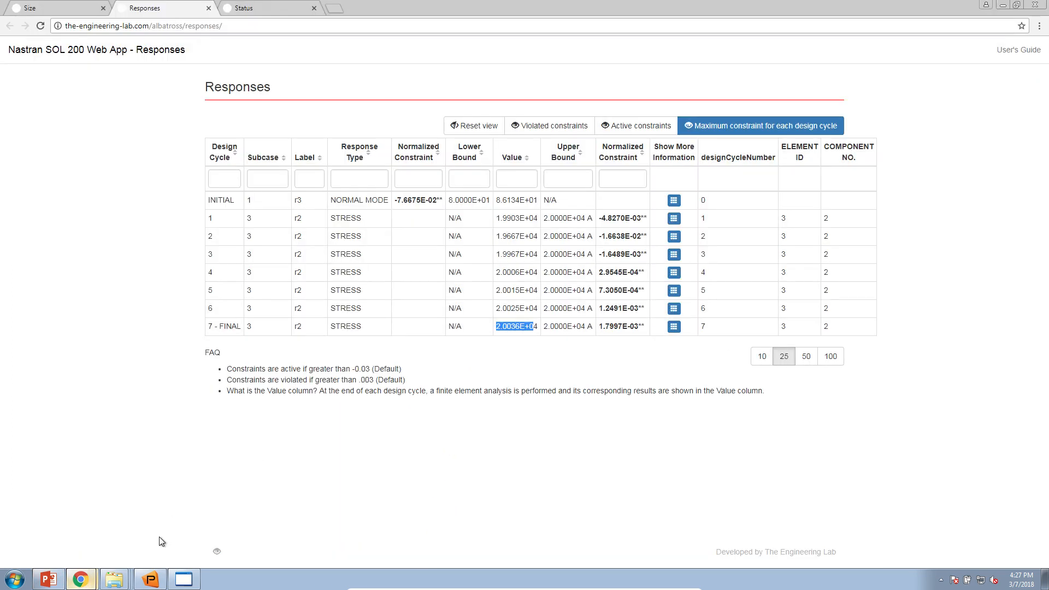
Switch to Patran and locate the SC3 static subcase result cases for design cycles 0 and 7.
left_click(151, 578)
left_click_drag(962, 287, 921, 291)
scroll(998, 284, "down", 4)
scroll(997, 284, "down", 2)
scroll(941, 271, "up", 1)
scroll(941, 273, "up", 1)
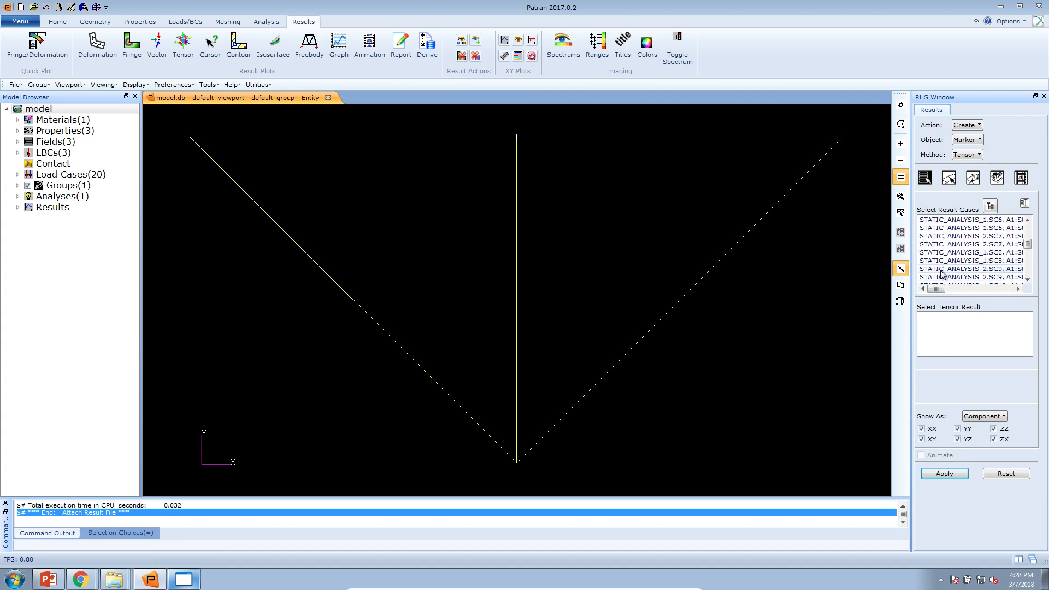
left_click(947, 228)
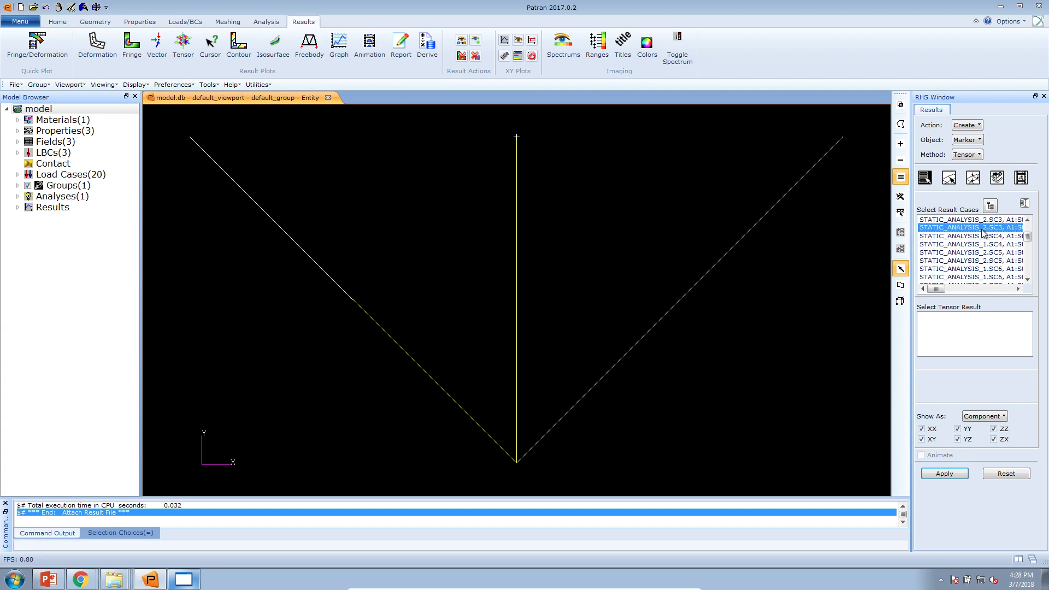
scroll(949, 268, "up", 1)
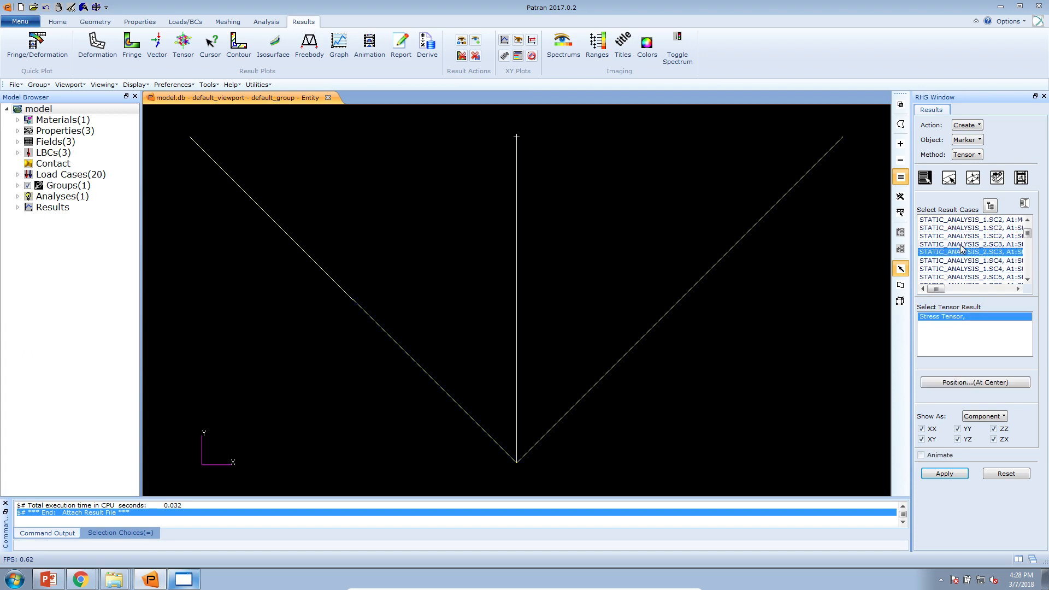
left_click(962, 245)
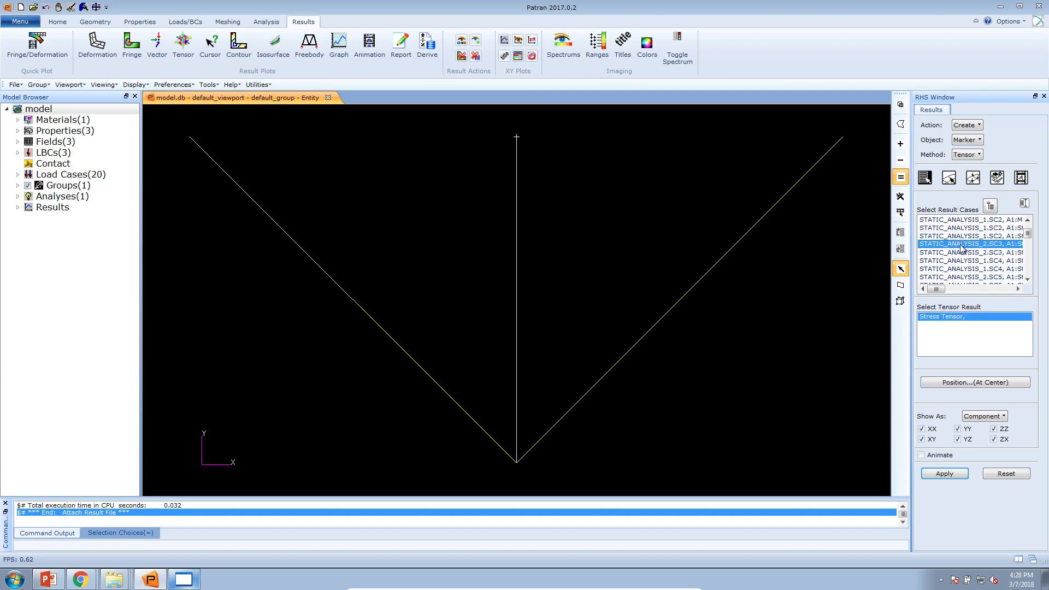
left_click_drag(936, 289, 952, 294)
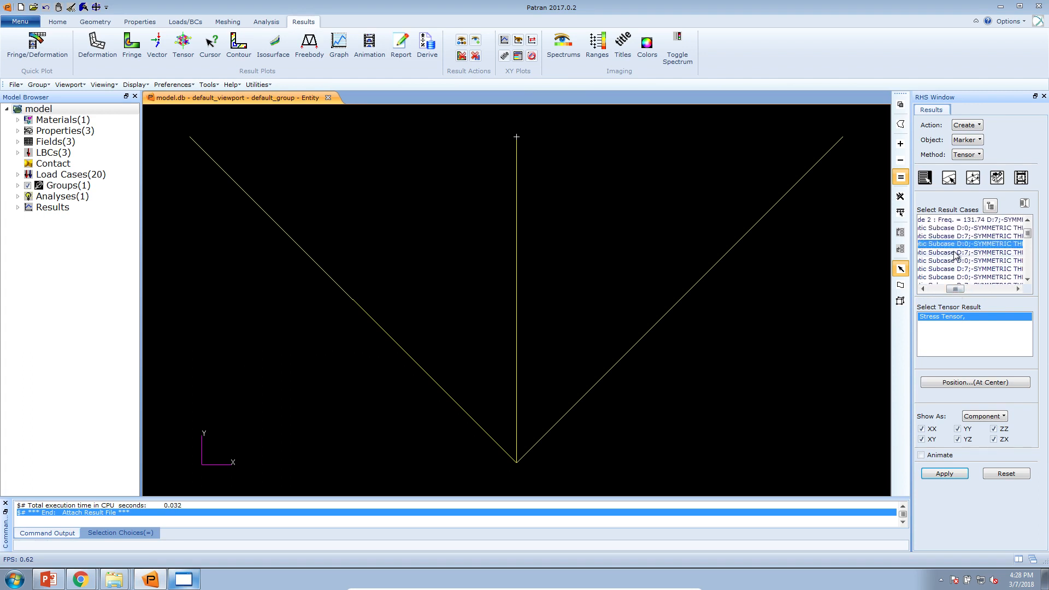
left_click(956, 254)
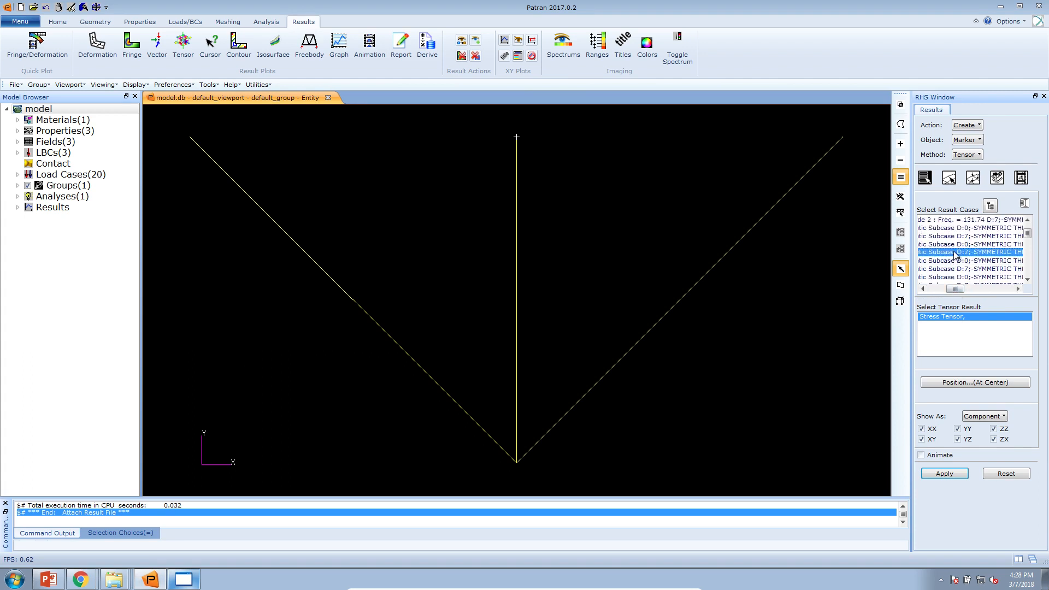
Check the final design cycle in the Local Optimization Results charts in Chrome and return to Patran.
mouse_move(80, 579)
left_click(85, 552)
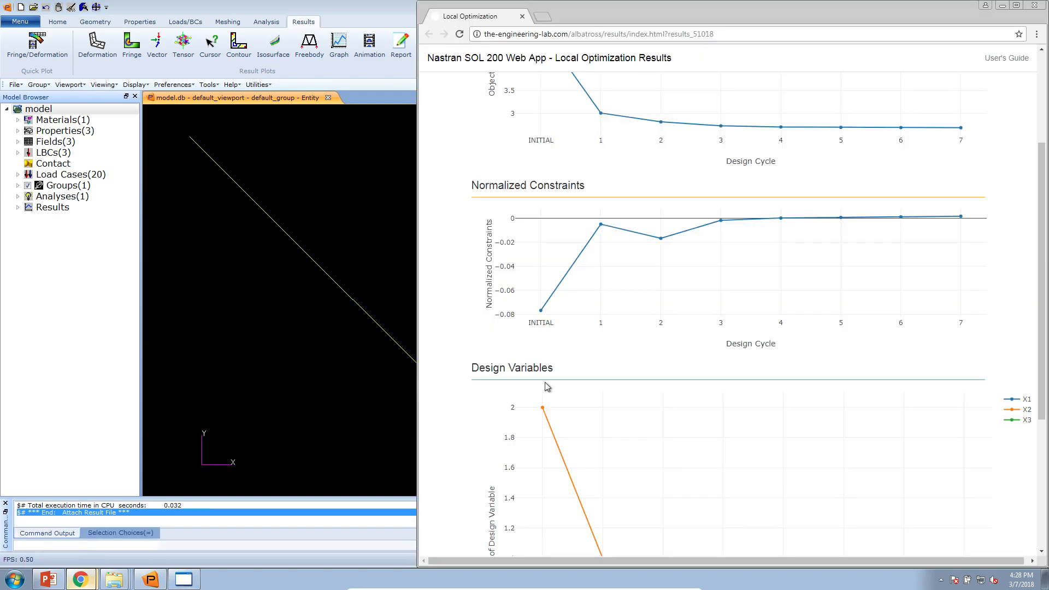
left_click(1003, 5)
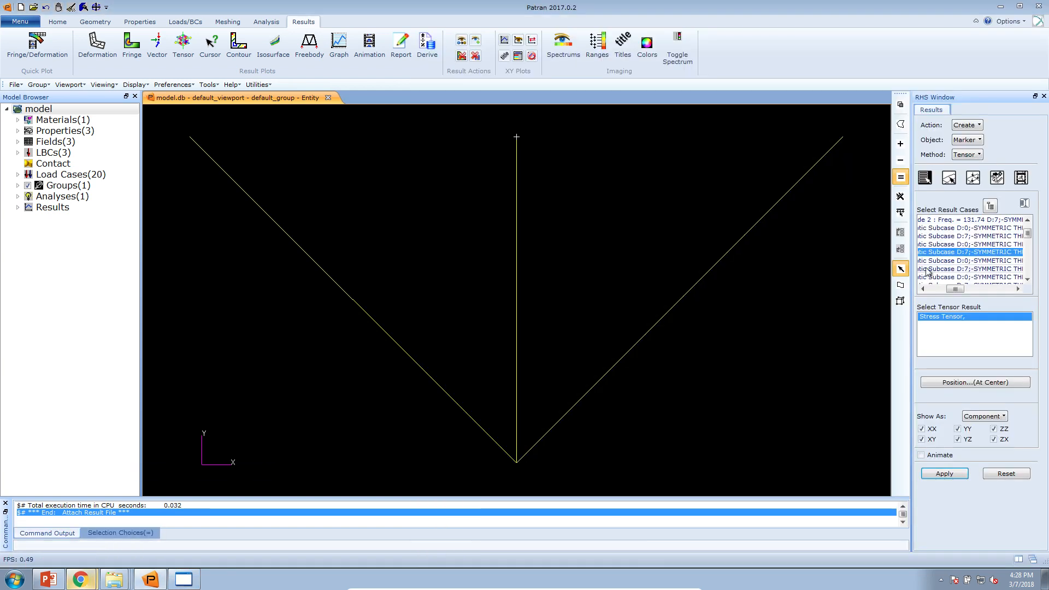
Plot only the XX stress tensor component for subcase SC3 at design cycle 0 in the current viewport, with a vector scale factor of 0.5.
left_click(958, 245)
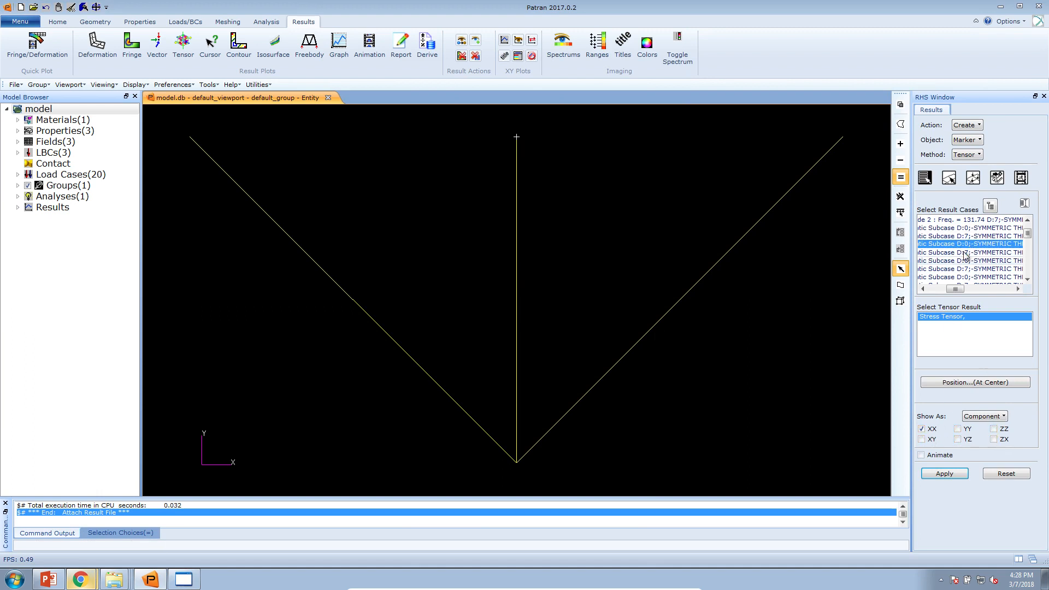
left_click(949, 180)
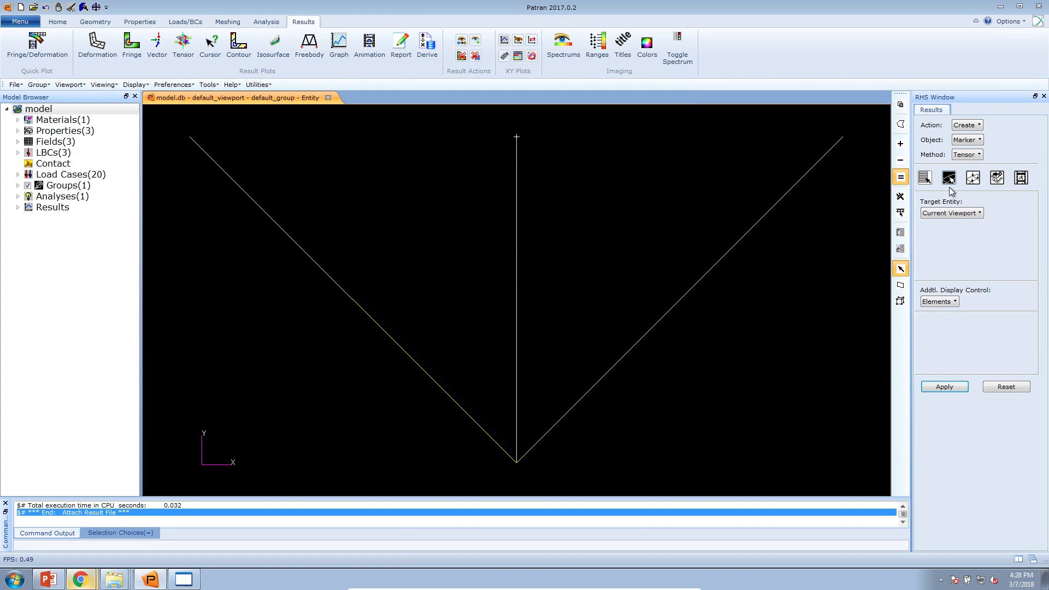
left_click(960, 387)
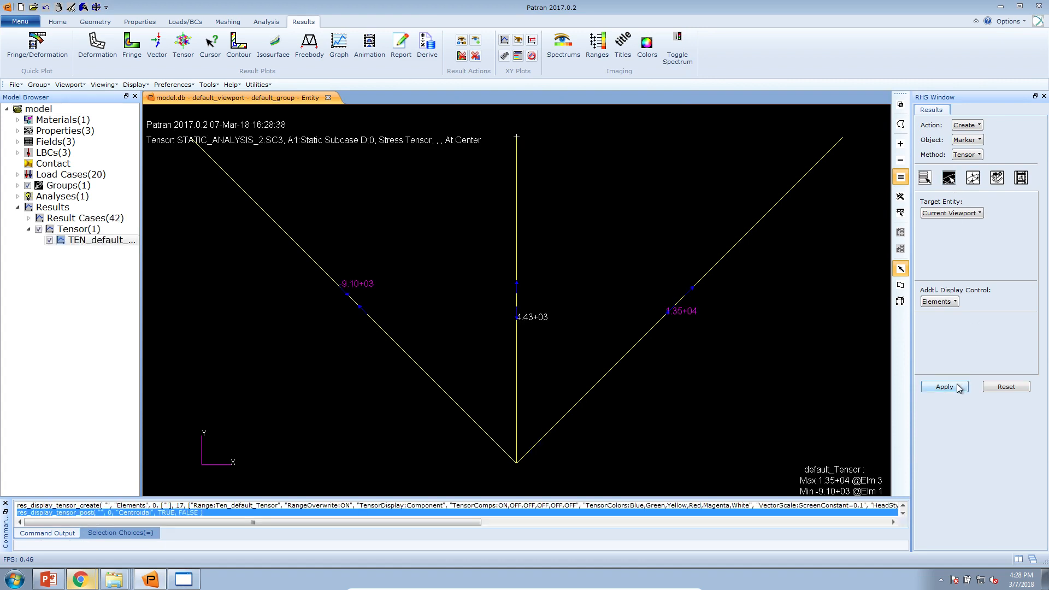
left_click(974, 179)
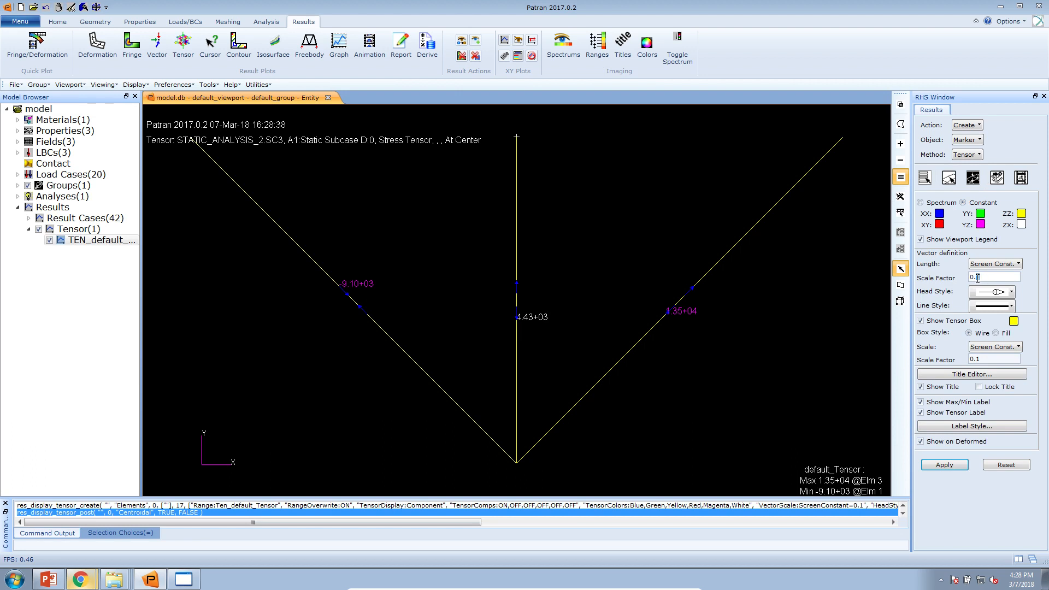
left_click(952, 465)
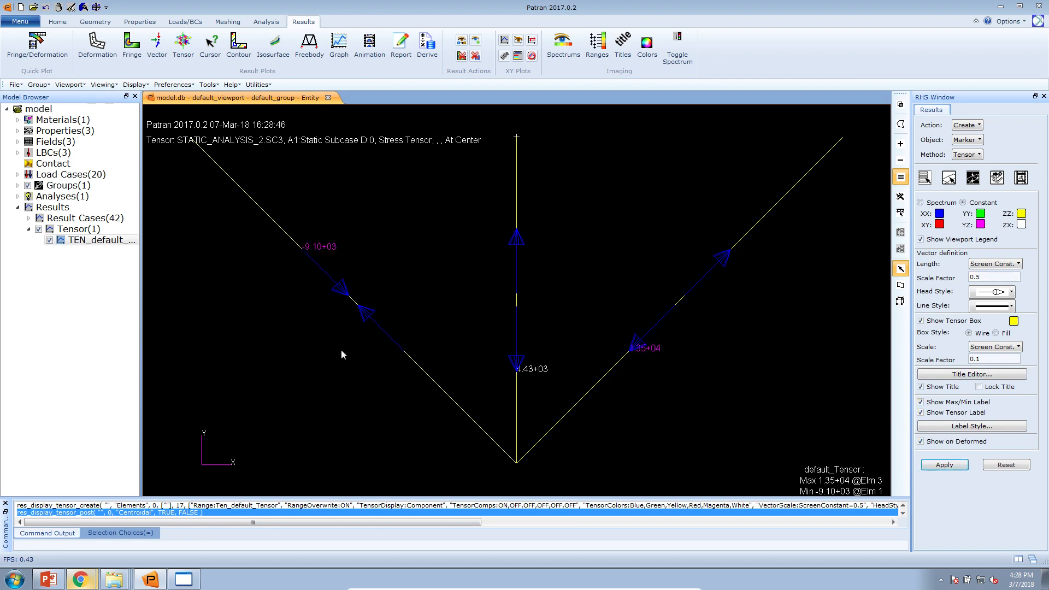
Plot the stress tensor for subcase SC3 at design cycle 7 and pick element 3 in the viewport.
left_click(925, 178)
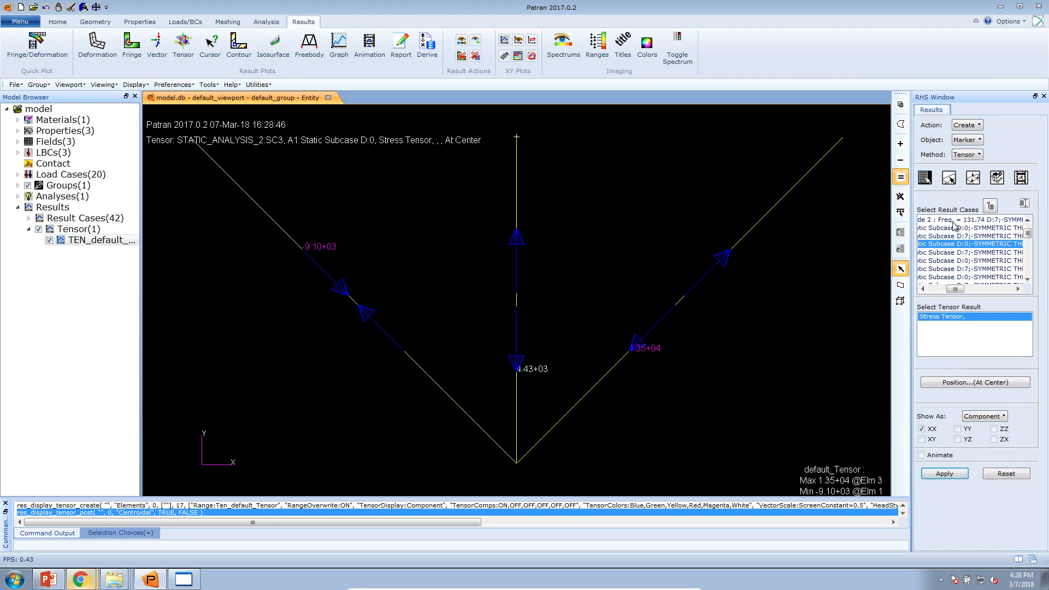
left_click(965, 252)
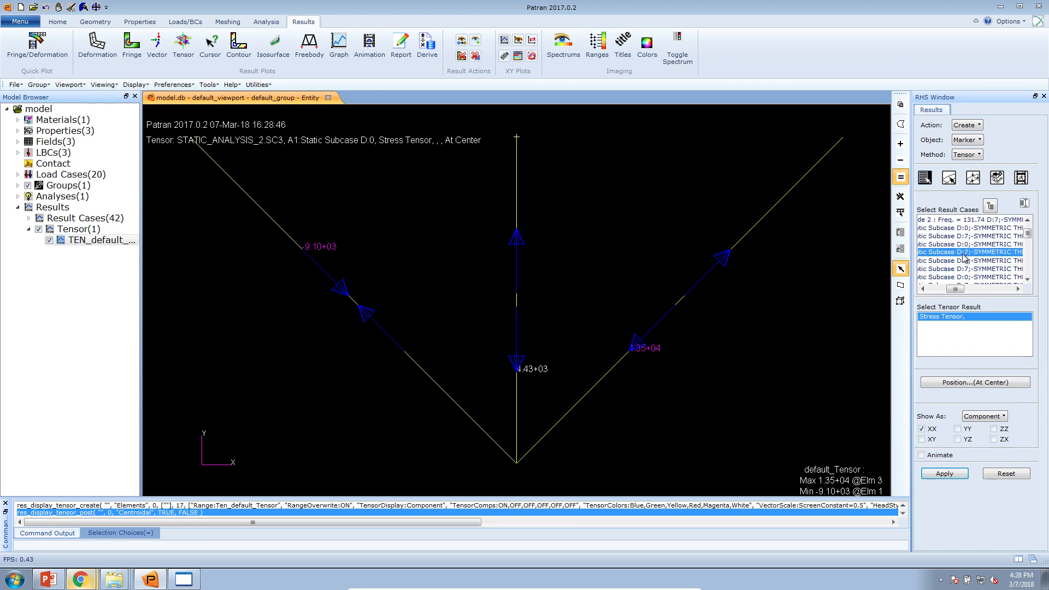
left_click(957, 473)
middle_click_drag(694, 353, 671, 356)
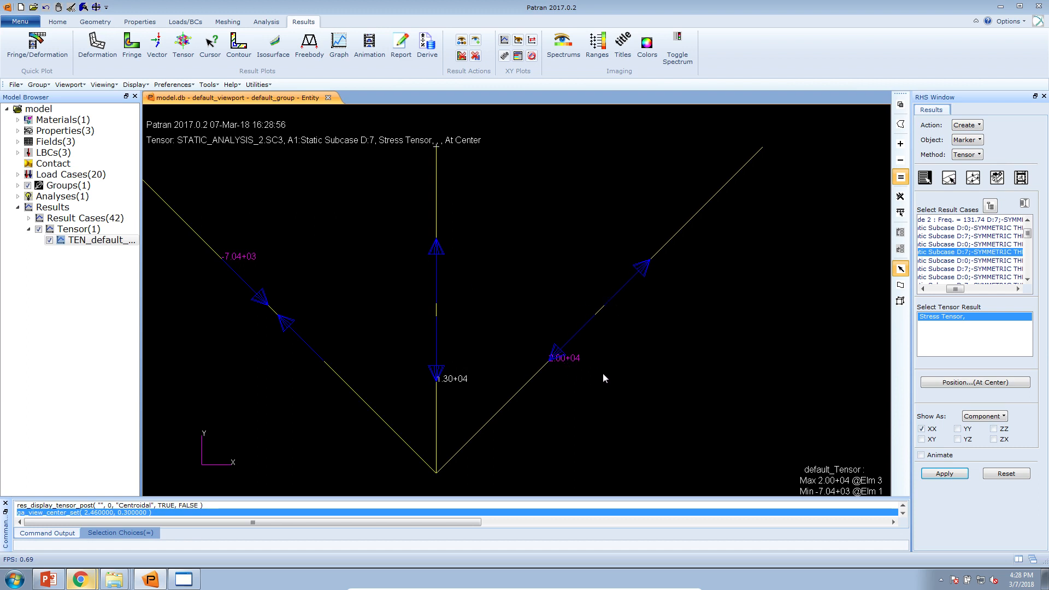
left_click_drag(541, 327, 514, 316)
left_click_drag(513, 314, 514, 314)
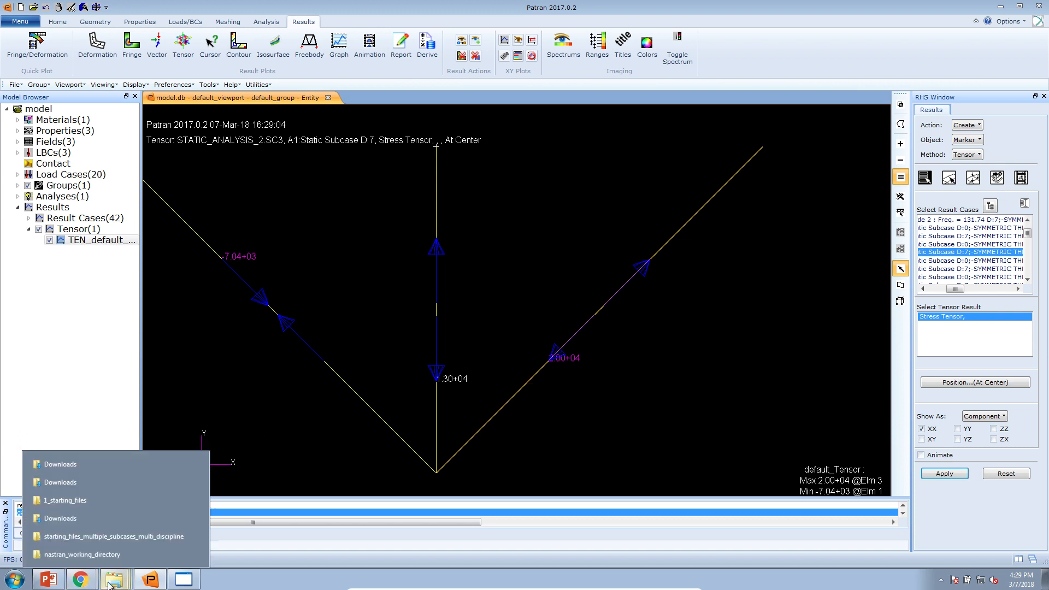
Switch to the Responses table in Chrome and compare the final design cycle's stress value and element ID with the plot.
mouse_move(80, 580)
left_click(95, 540)
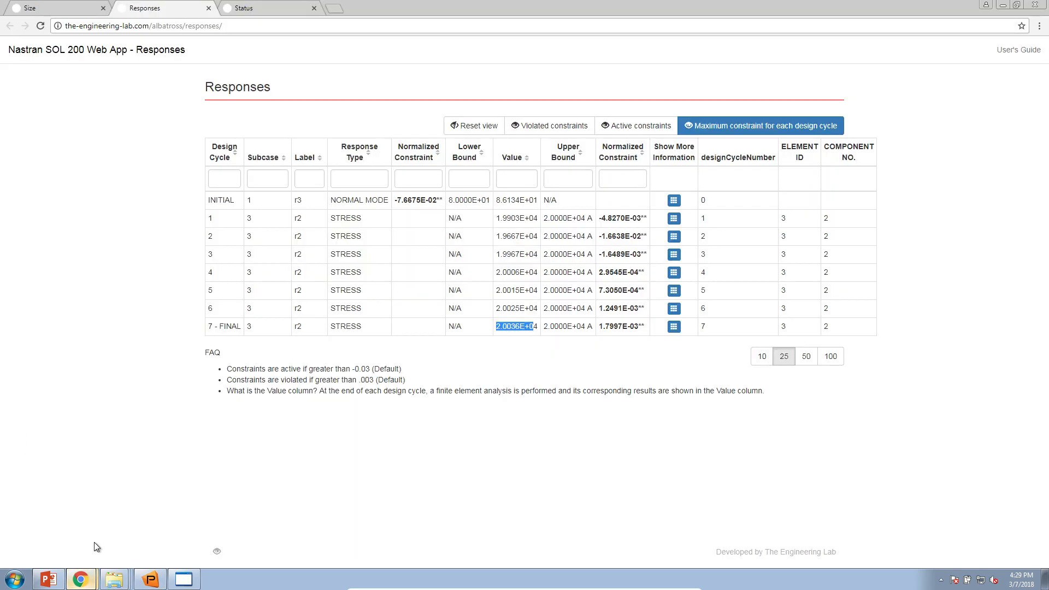
left_click(336, 328)
left_click_drag(209, 200, 603, 344)
left_click(607, 345)
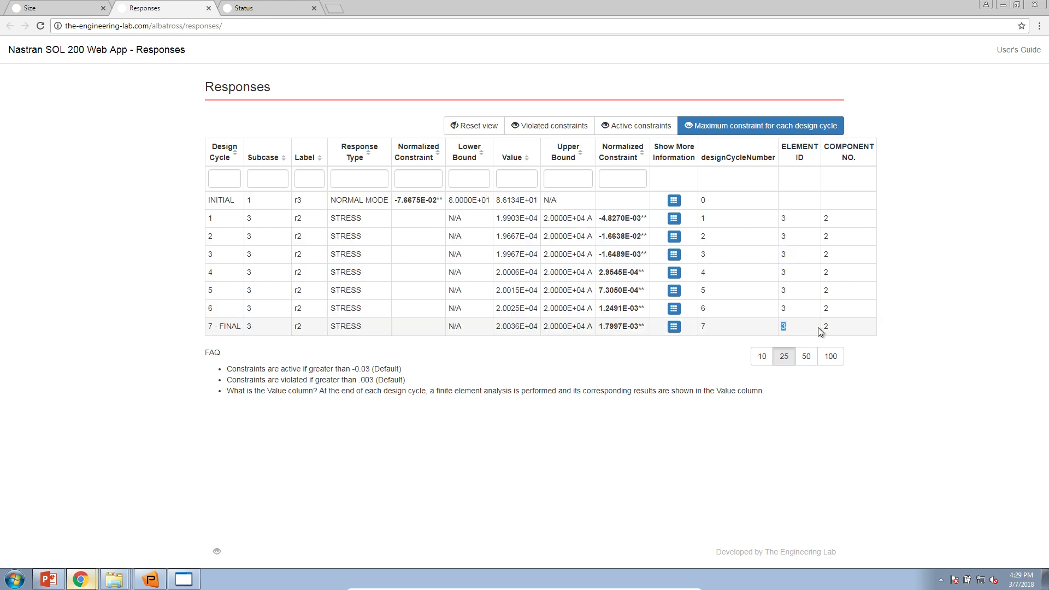
left_click_drag(830, 328, 239, 326)
left_click_drag(494, 328, 538, 327)
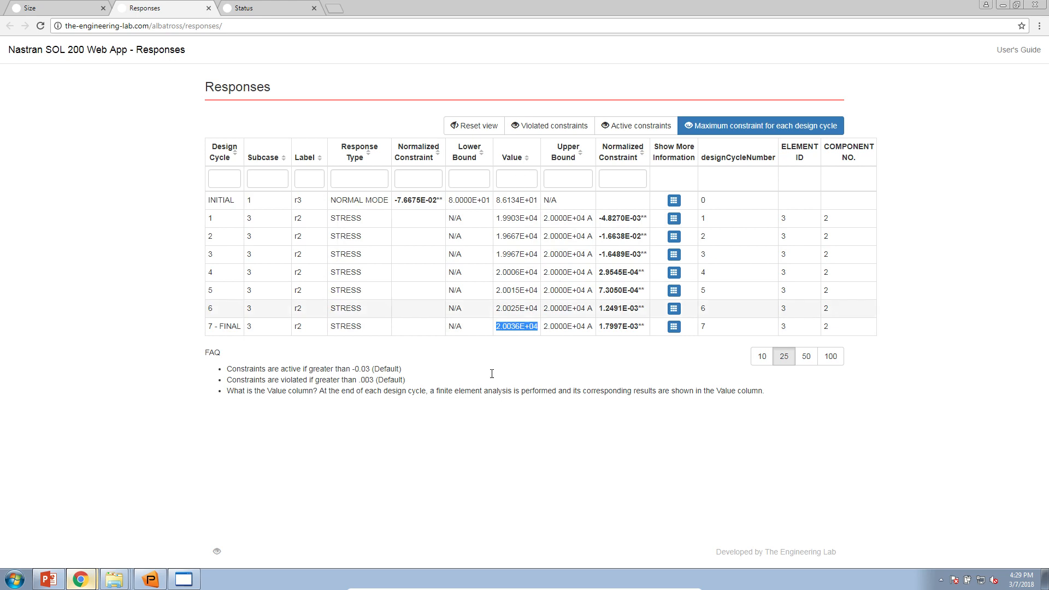
Switch to the PowerPoint workshop slides and review the extra information on assigning constraints to load cases.
left_click(49, 584)
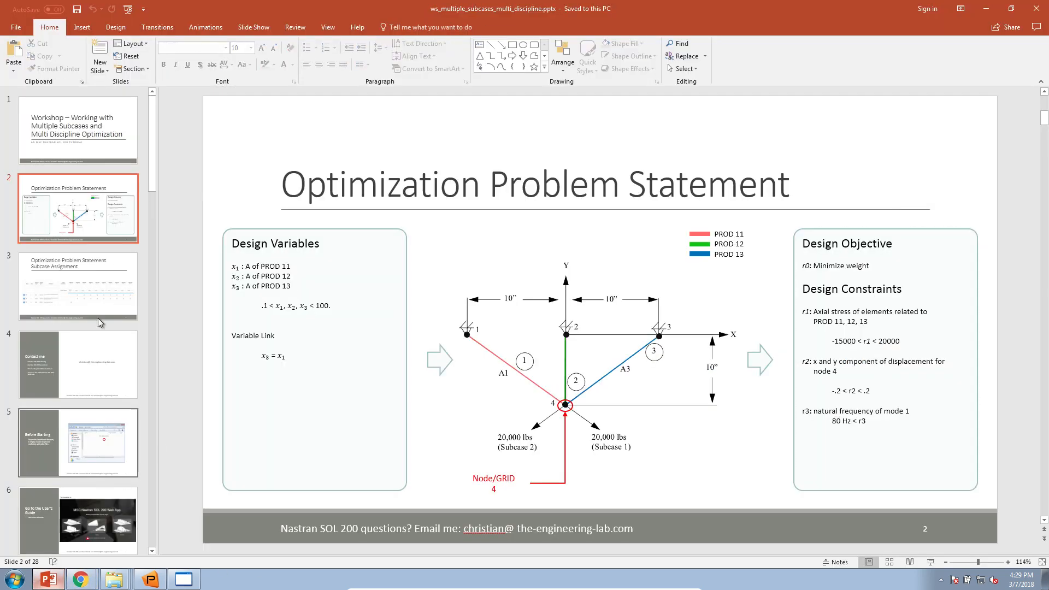
left_click(84, 141)
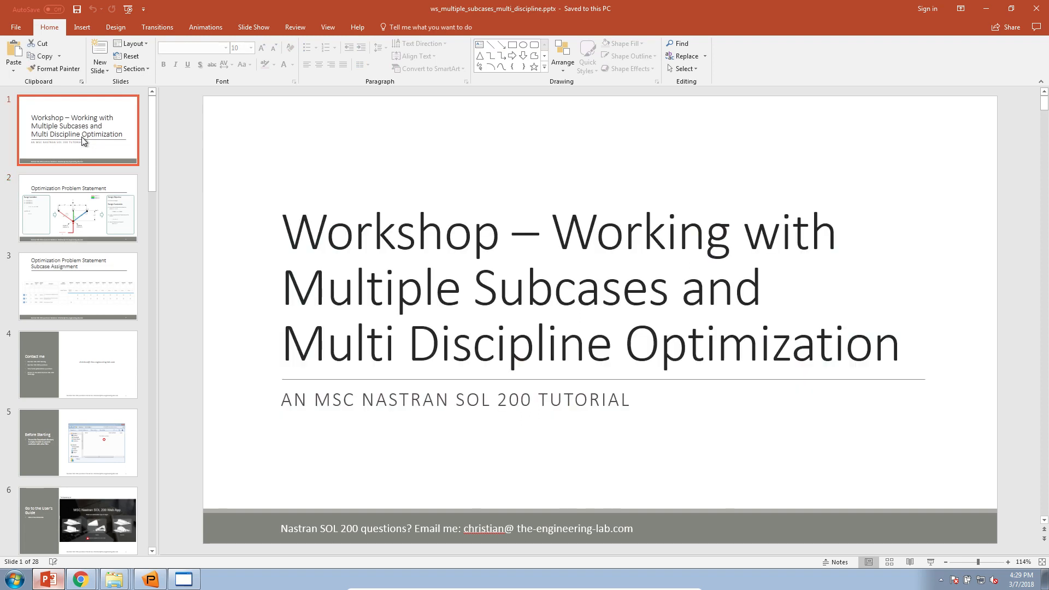
scroll(77, 235, "down", 15)
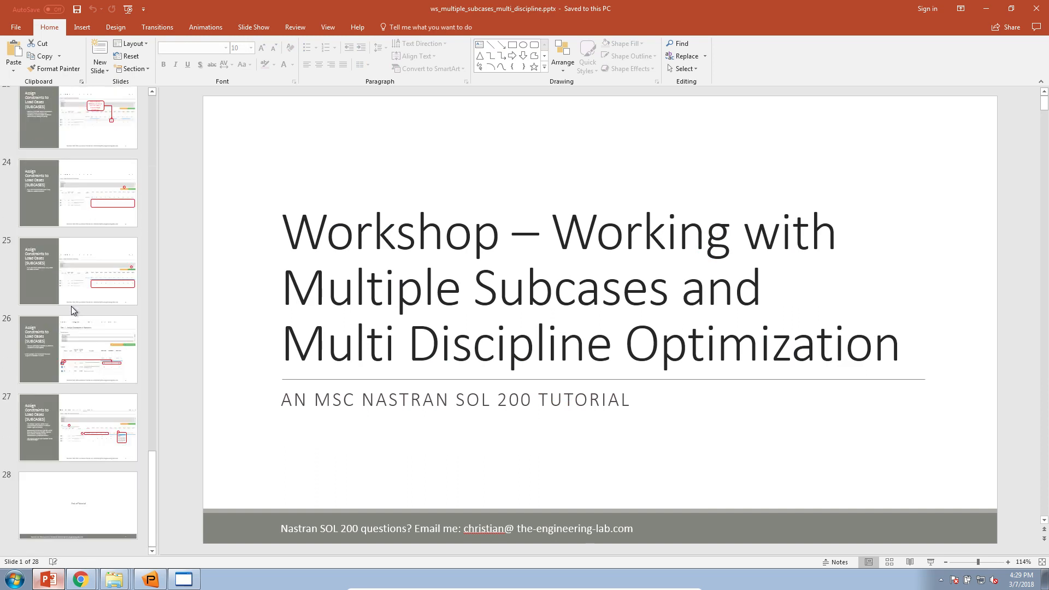
scroll(89, 377, "up", 1)
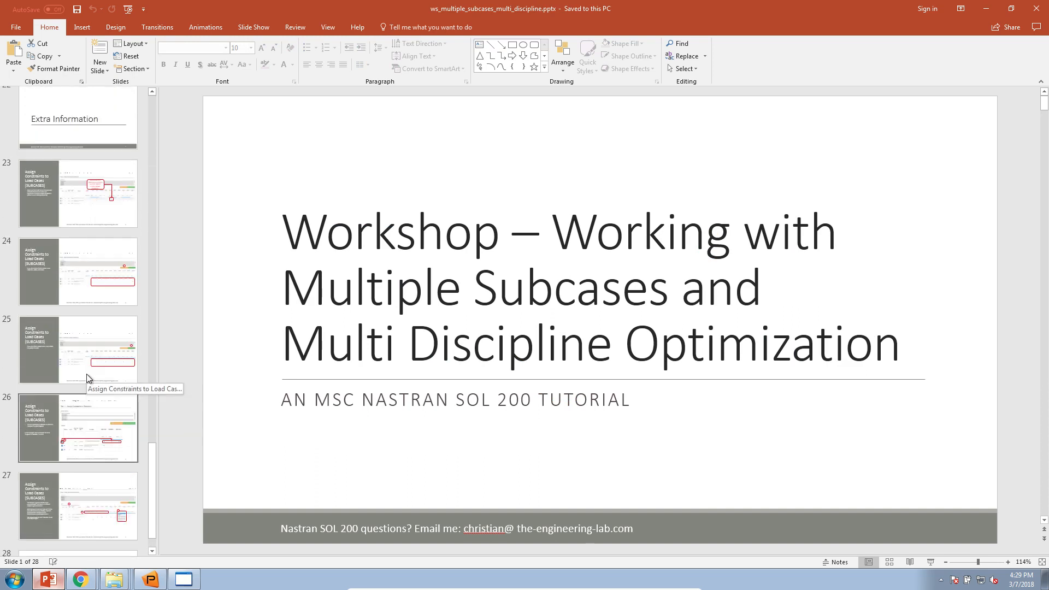
left_click(92, 221)
left_click(94, 258)
left_click(96, 326)
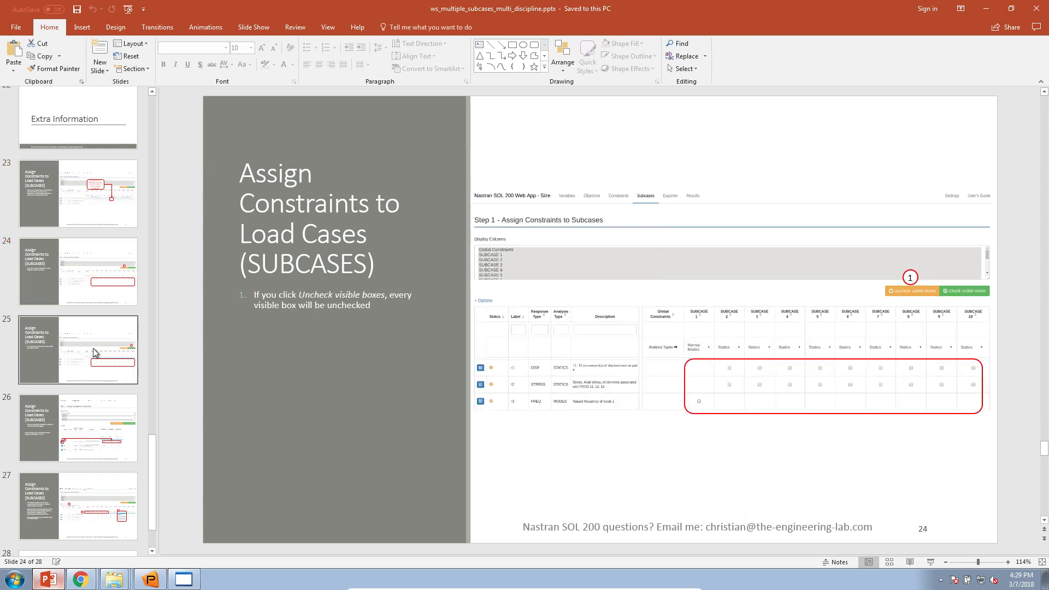
left_click(103, 444)
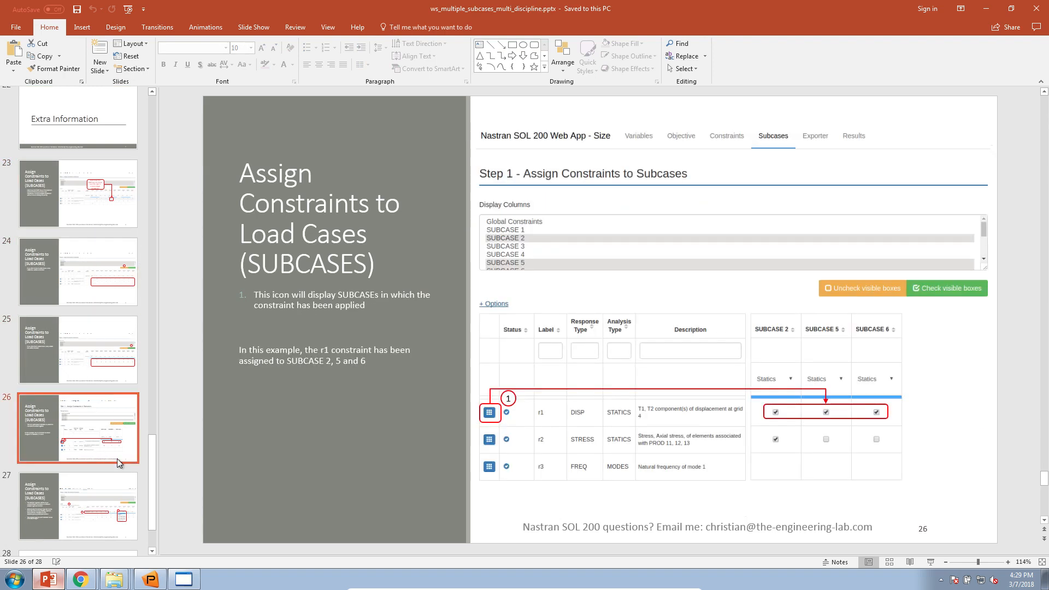
left_click(119, 496)
scroll(106, 499, "up", 3)
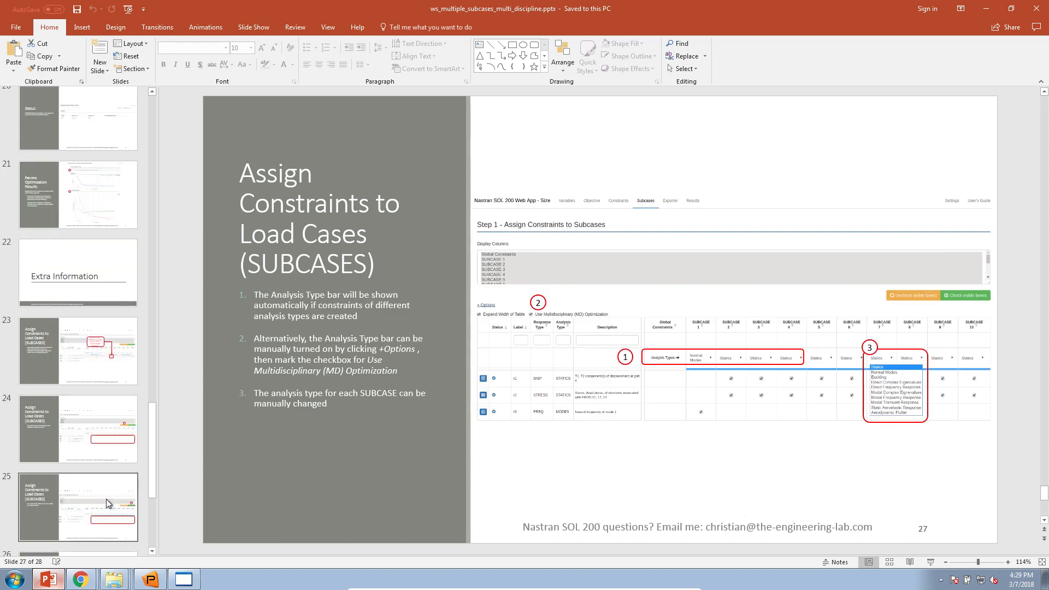
Switch back to Chrome and open the Size web app's assignment of constraints to subcases.
left_click(90, 573)
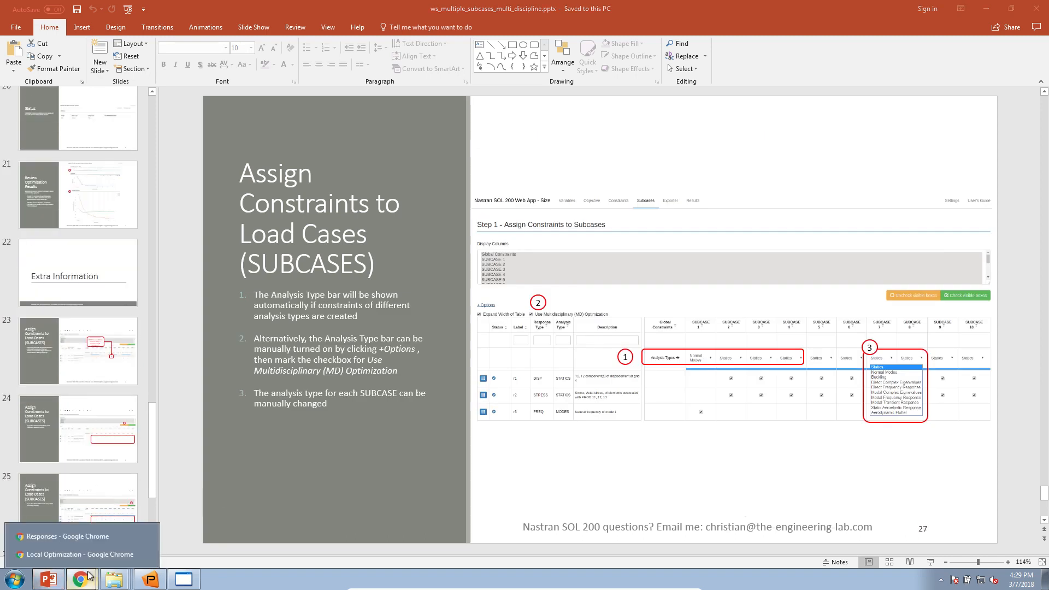
left_click(88, 555)
left_click(95, 541)
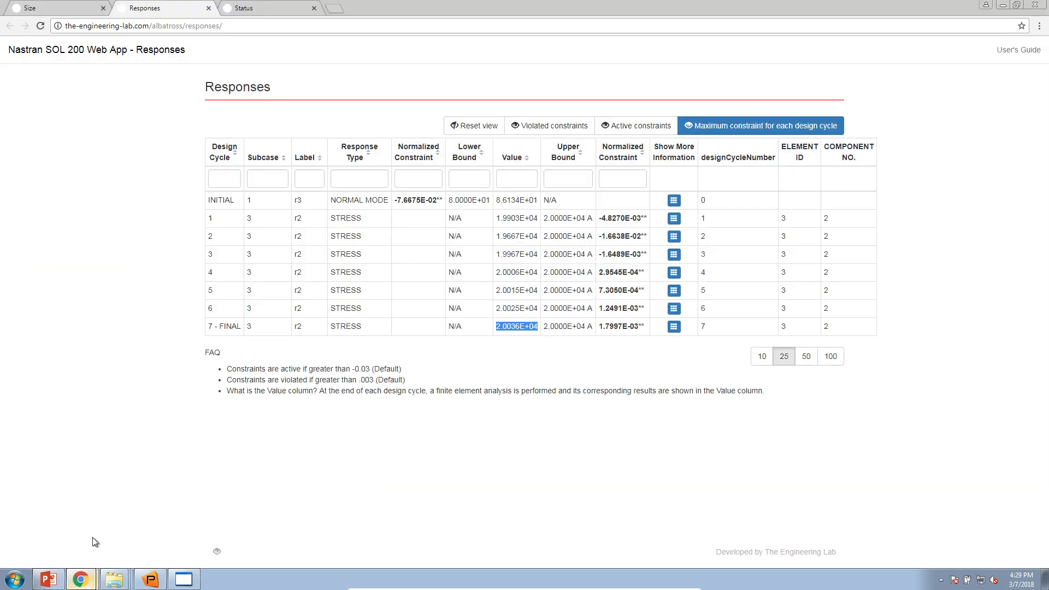
left_click(44, 9)
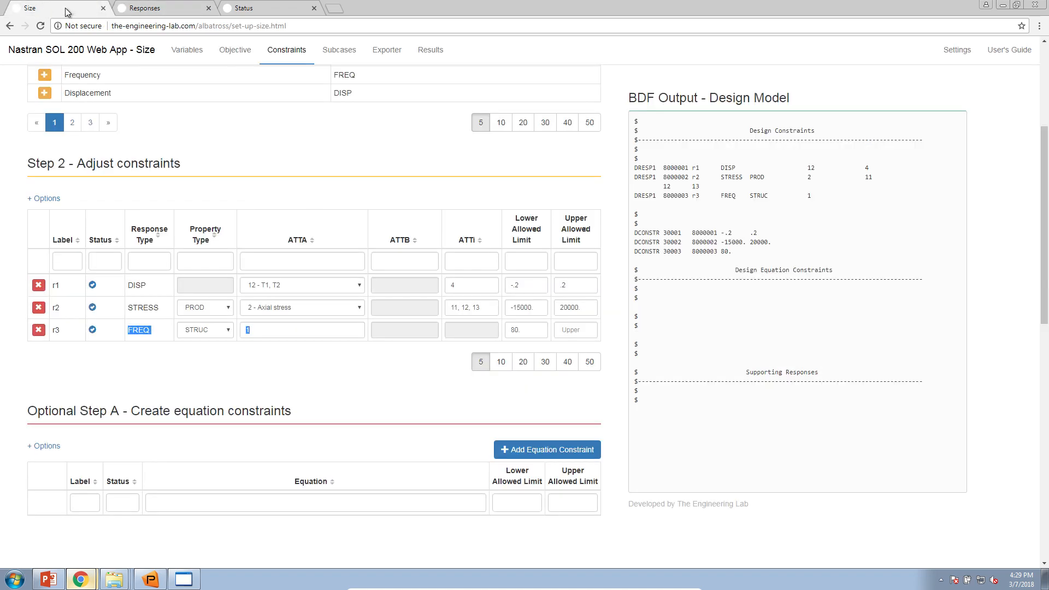
left_click(331, 50)
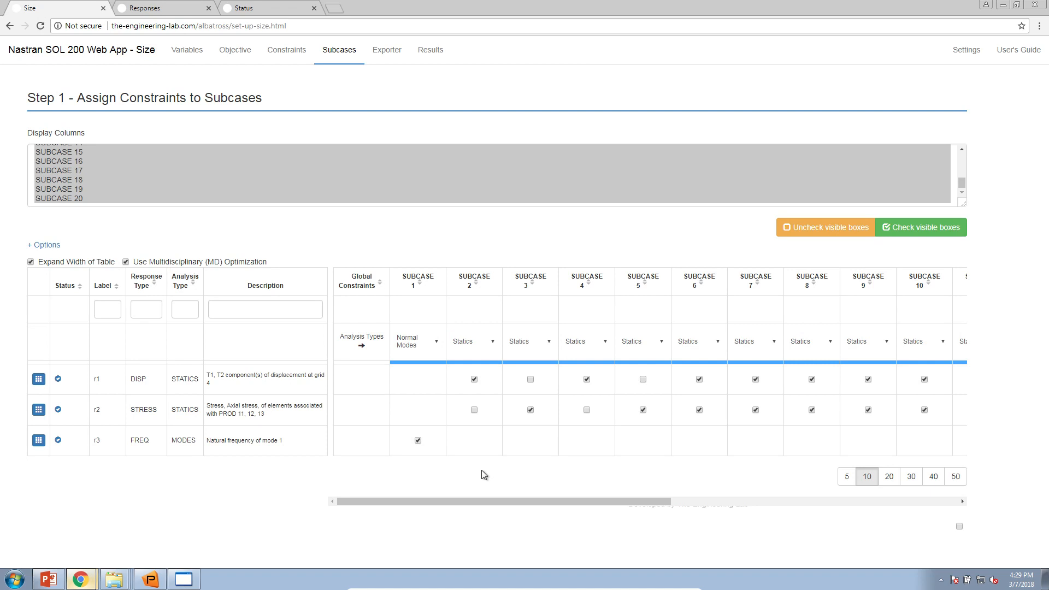
Clear constraints r1 and r2 from subcases 10 and 13, r1 from subcase 11, and r2 from subcase 12.
left_click_drag(569, 500, 766, 501)
left_click(563, 414)
left_click(563, 382)
left_click(602, 386)
left_click(650, 414)
left_click(697, 405)
left_click(703, 387)
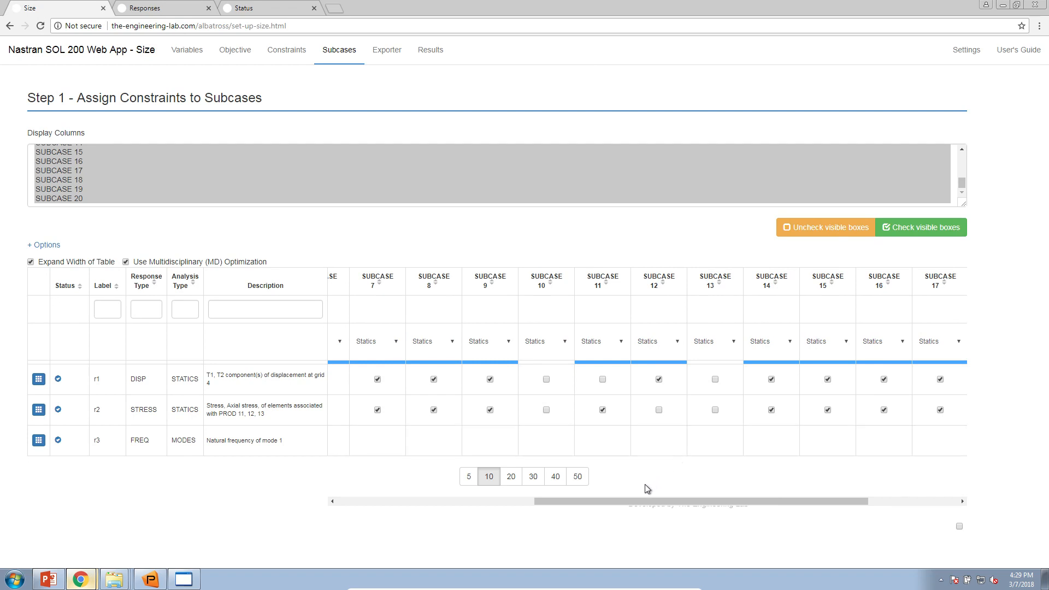
Clear r2 from subcases 9, 11 and 14, replace r1 with r2 on subcase 12, and assign both constraints to subcase 13.
left_click(601, 410)
left_click(570, 405)
mouse_move(569, 406)
left_mouse_down()
mouse_move(569, 362)
mouse_move(679, 361)
mouse_move(679, 438)
mouse_move(615, 393)
mouse_move(624, 357)
mouse_move(675, 377)
mouse_move(684, 434)
mouse_move(729, 376)
mouse_move(825, 402)
mouse_move(545, 377)
mouse_move(406, 381)
mouse_move(452, 425)
mouse_move(719, 375)
mouse_move(831, 399)
mouse_move(492, 399)
mouse_move(458, 437)
left_mouse_up()
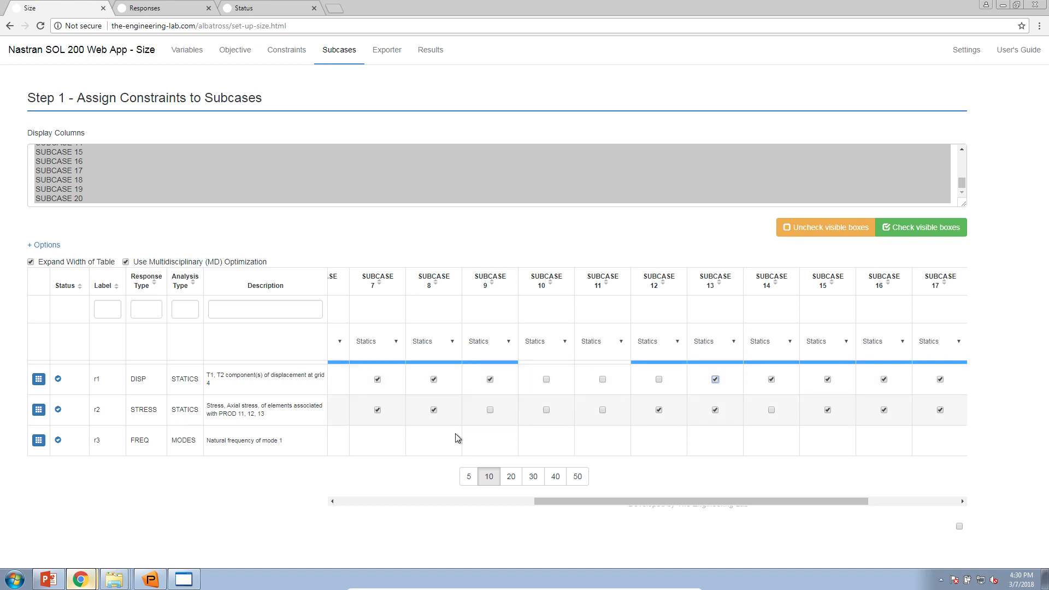
Display only subcases 17 to 20, uncheck all their visible constraint boxes, and check them all again.
left_click_drag(66, 174, 76, 203)
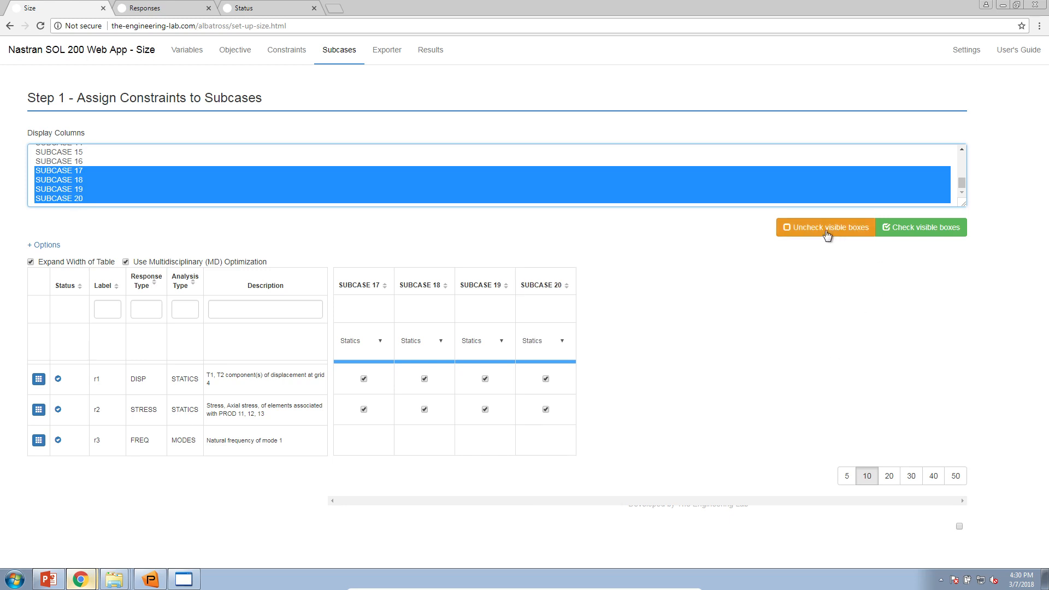
left_click(858, 231)
left_click(897, 239)
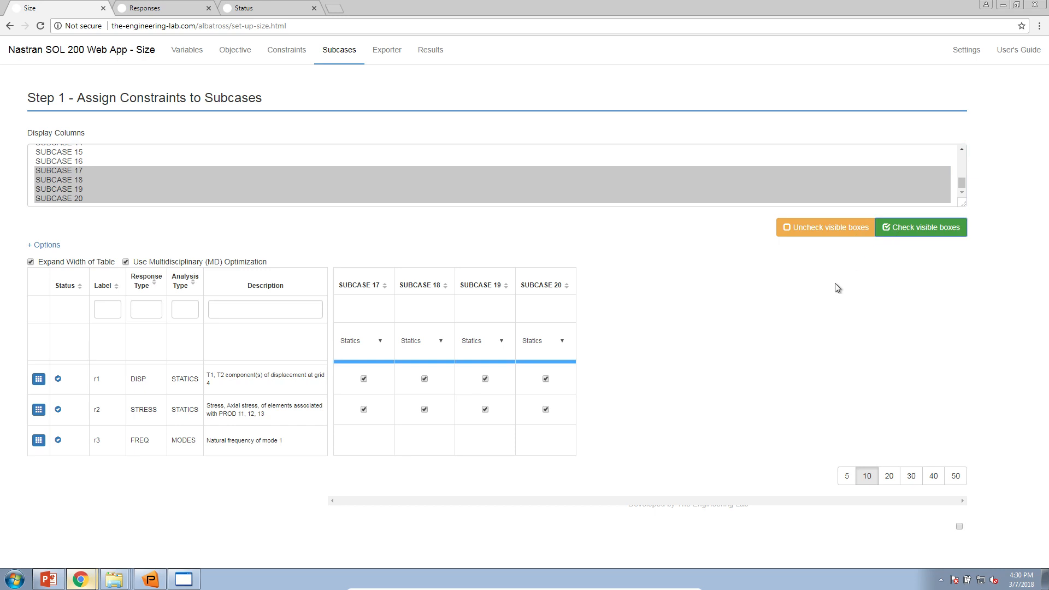
Clear constraints r2 and r1 from subcase 18.
left_click(425, 410)
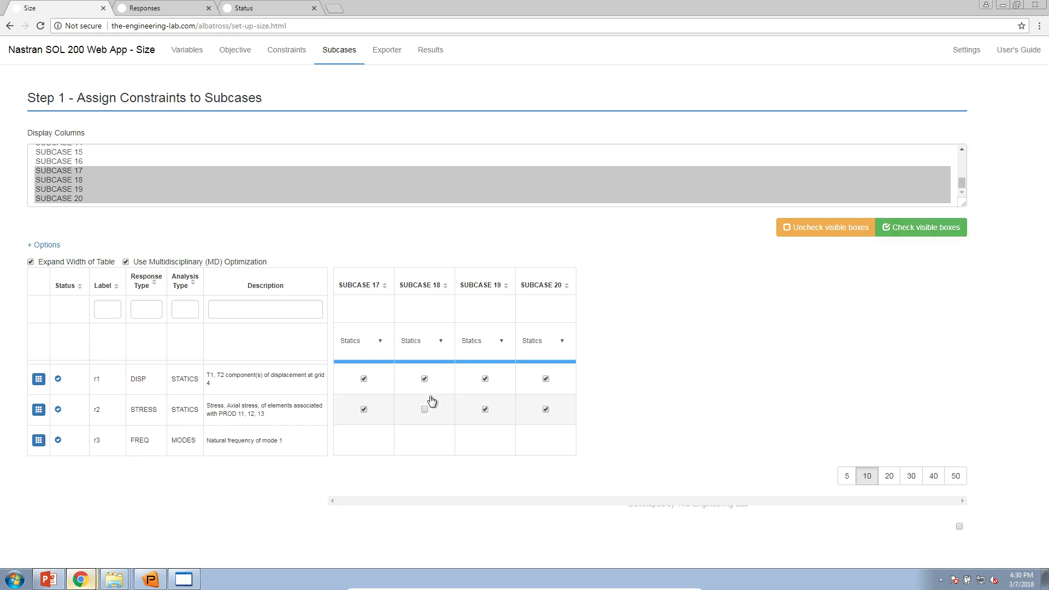
left_click(426, 380)
left_click(809, 229)
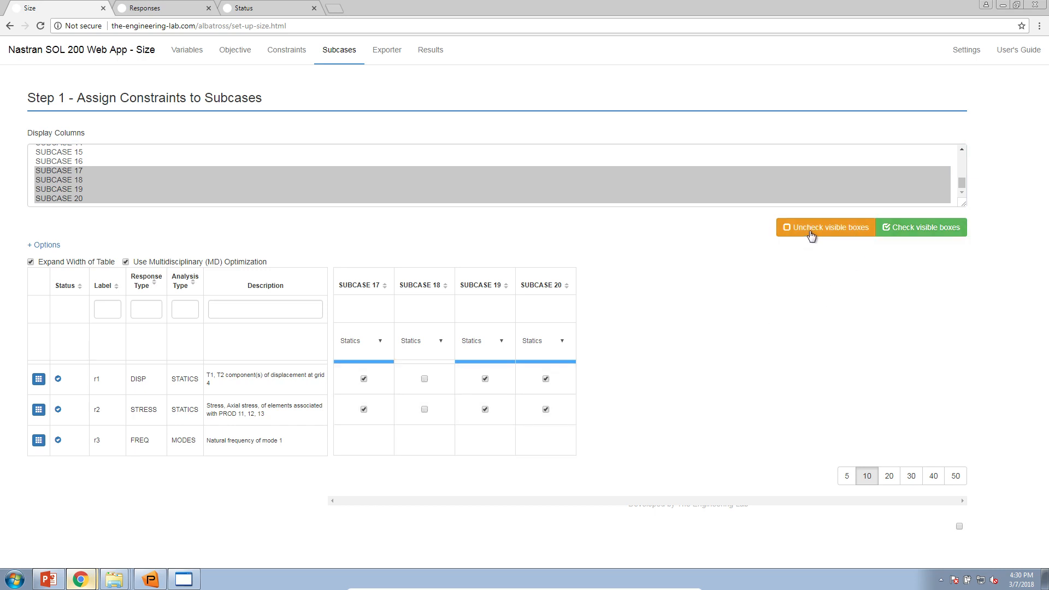
Display only subcases 15, 16 and 18 and check all their visible constraint boxes.
left_click(100, 161)
left_click(80, 179, "ctrl")
left_click(79, 183, "ctrl")
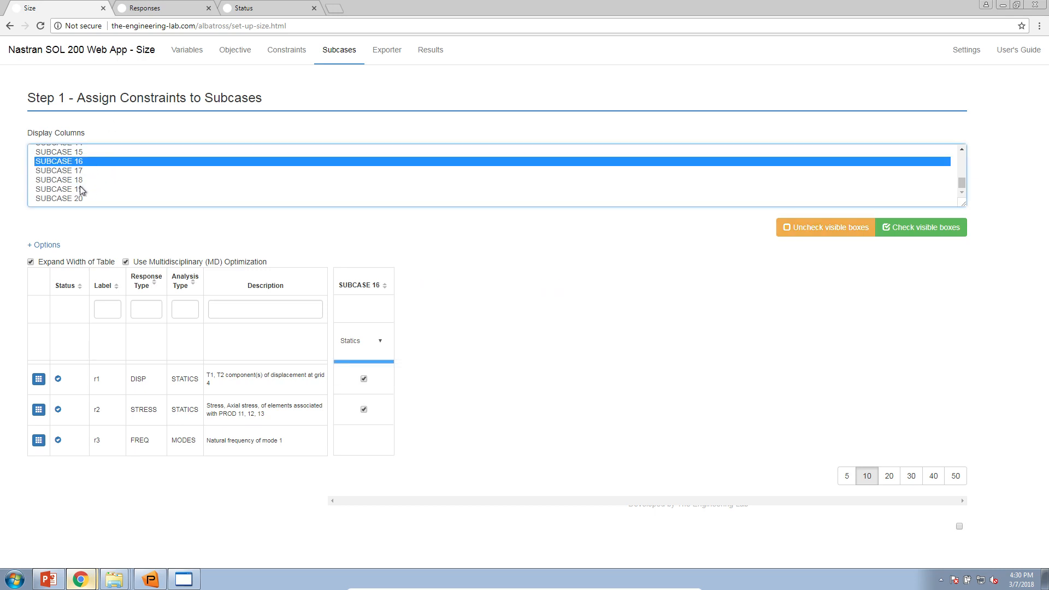
left_click(115, 153, "ctrl")
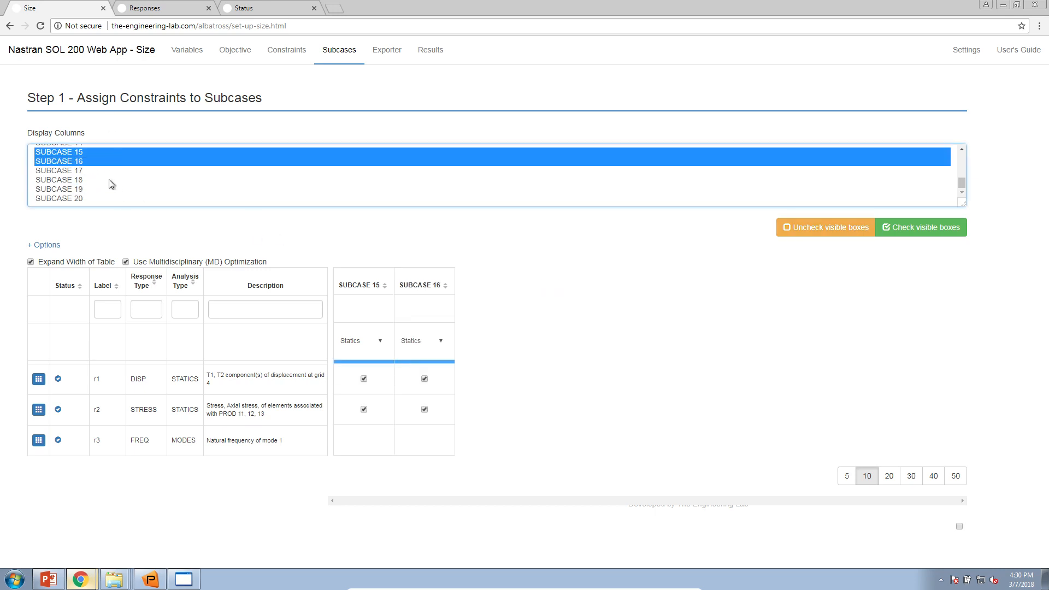
left_click(110, 181, "ctrl")
left_click(906, 239)
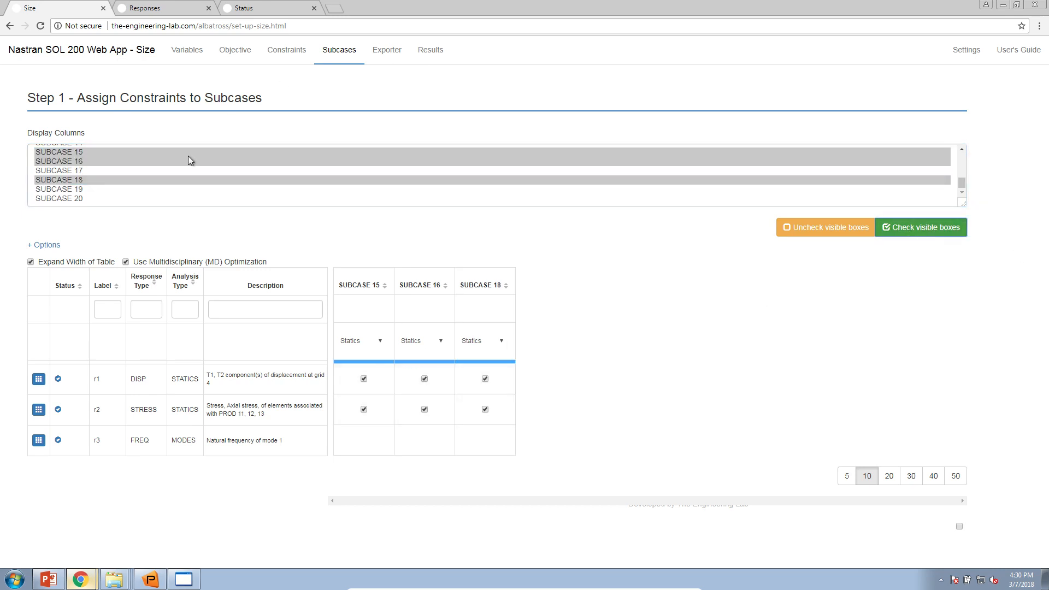
Display the global constraints and all subcases together and check every visible constraint box.
scroll(121, 181, "up", 3)
left_click(110, 173)
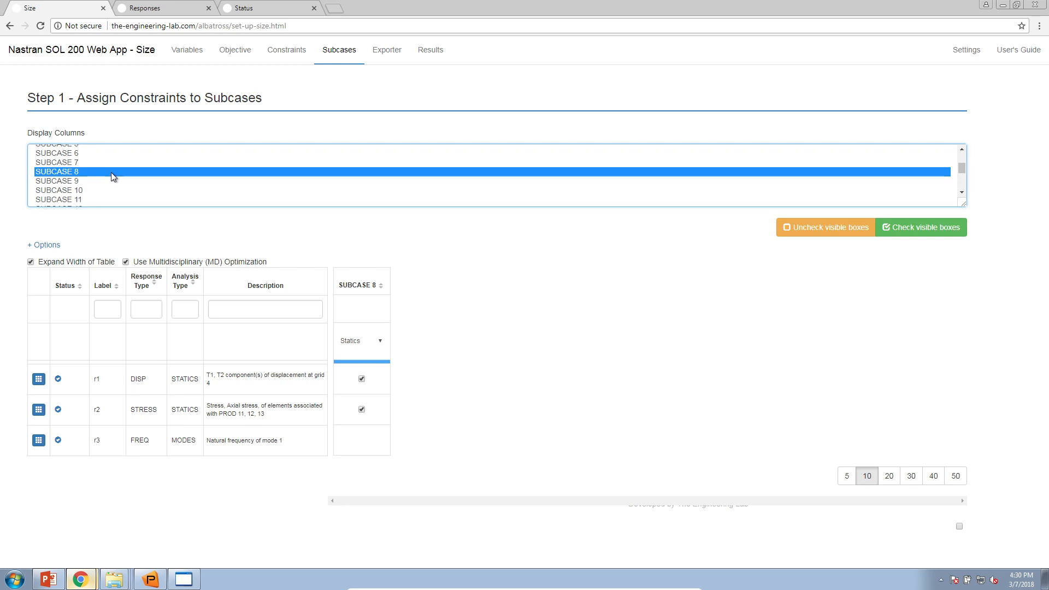
key("ctrl+a")
left_click(111, 172)
key("ctrl+a")
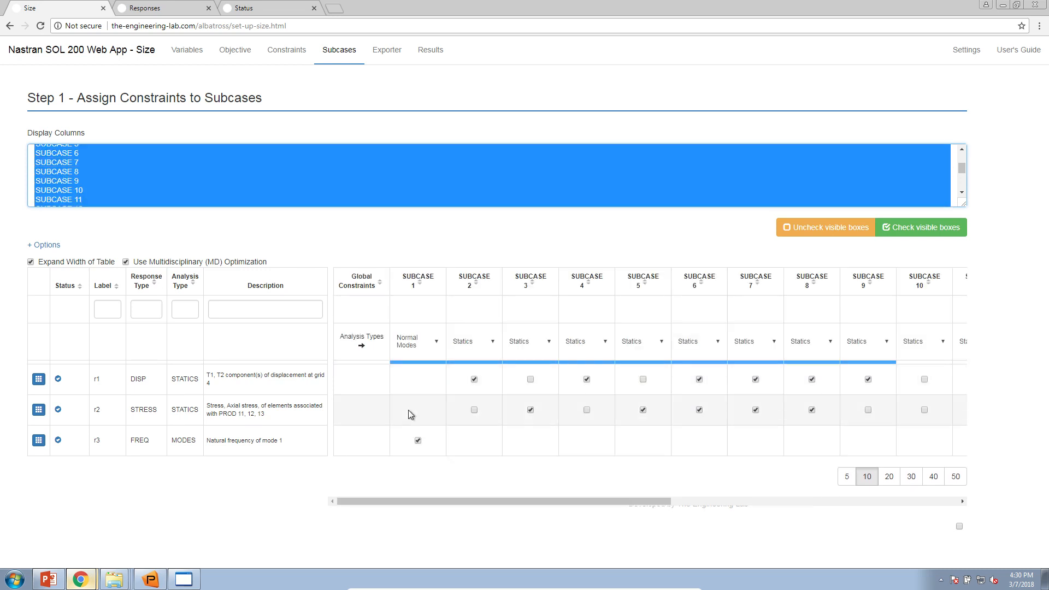
left_click_drag(421, 500, 596, 489)
left_click(922, 227)
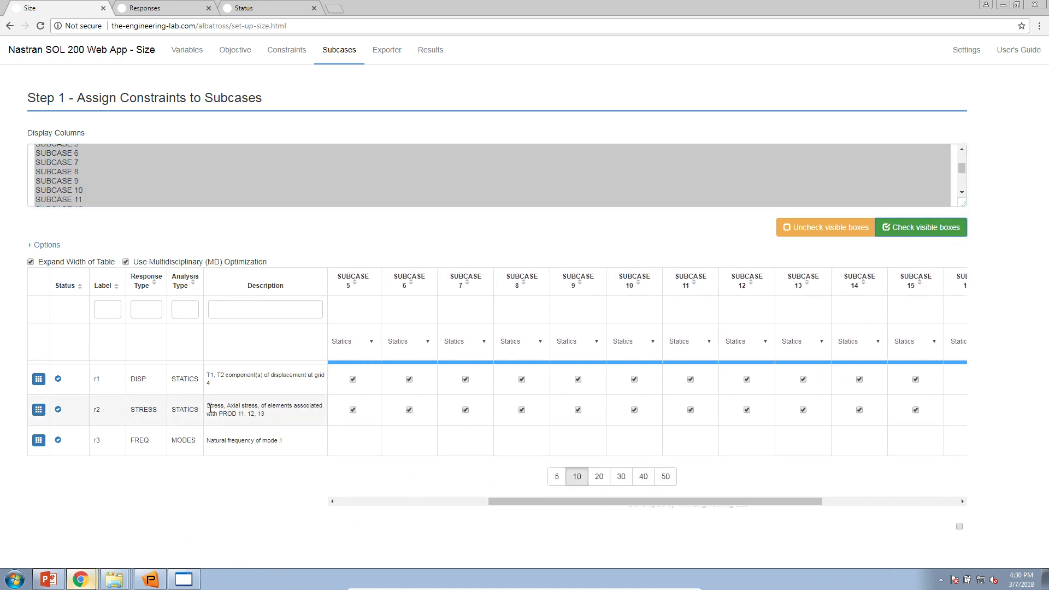
left_click_drag(522, 503, 217, 521)
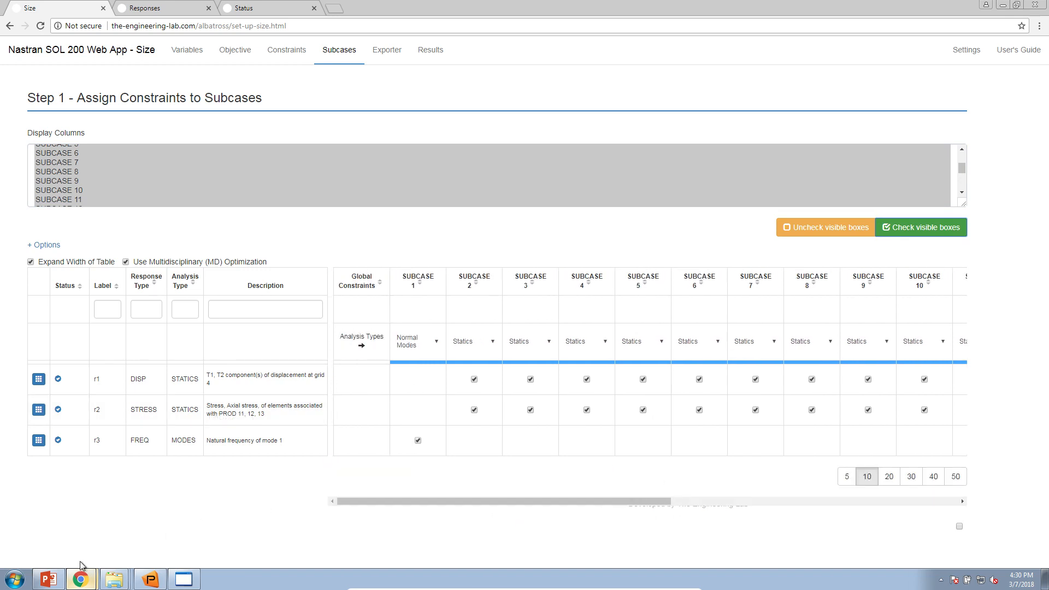
Switch to the ws_multiple_subcases_multi_discipline.pptx presentation in PowerPoint and go to slide 28, End of Tutorial.
mouse_move(55, 580)
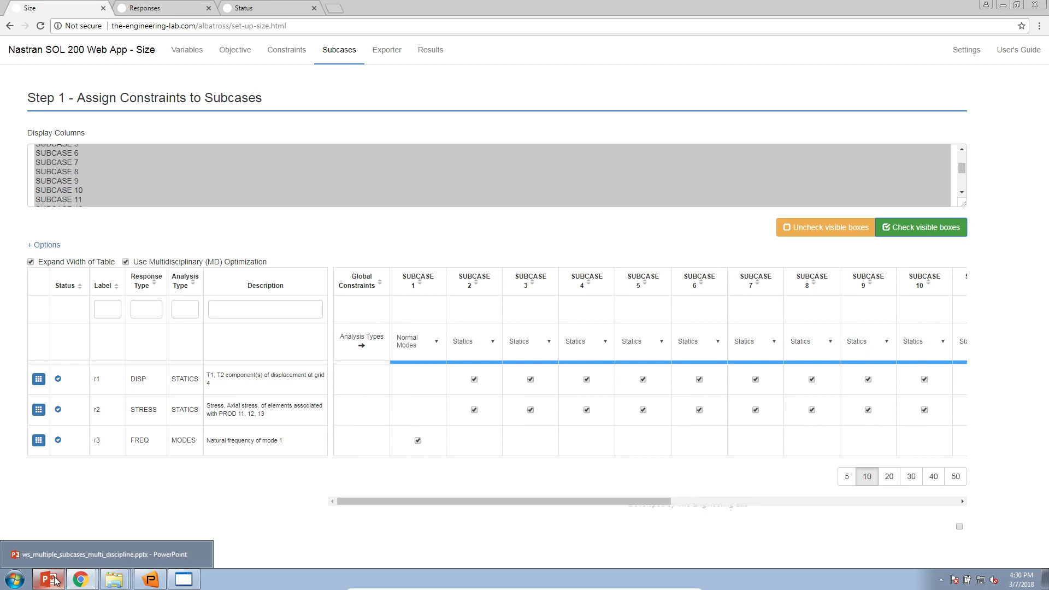
left_click(89, 555)
scroll(97, 454, "down", 4)
left_click(101, 492)
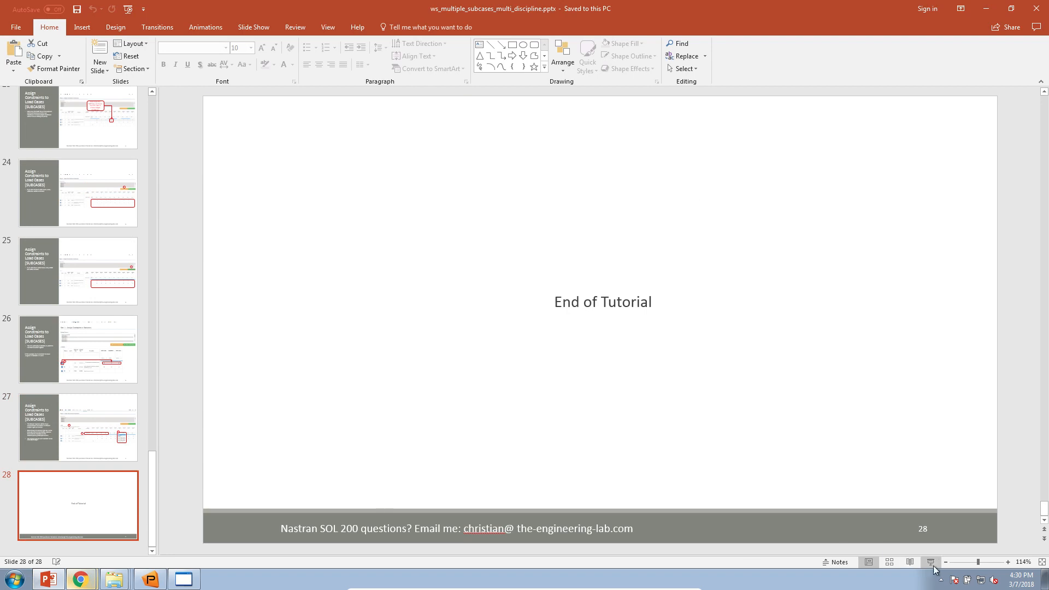
Start the slide show from the End of Tutorial slide and turn on the laser pointer.
left_click(933, 567)
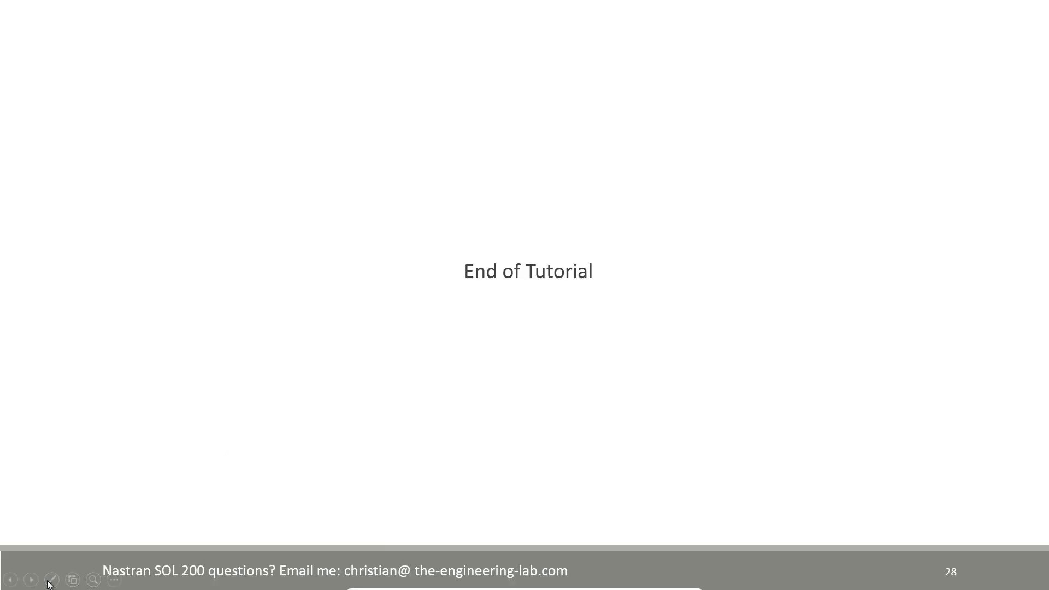
left_click(52, 580)
left_click(67, 478)
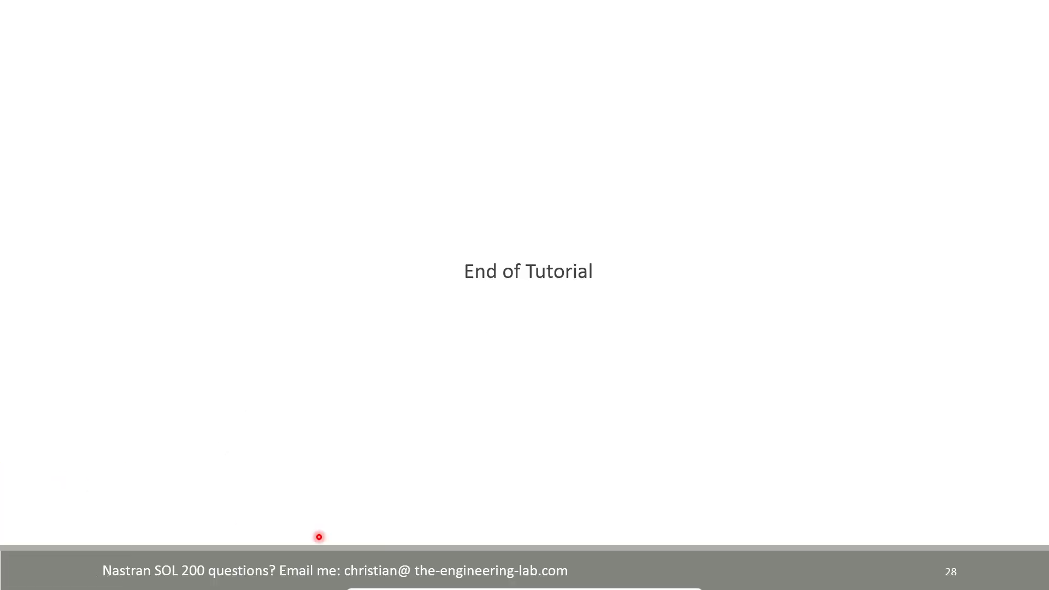